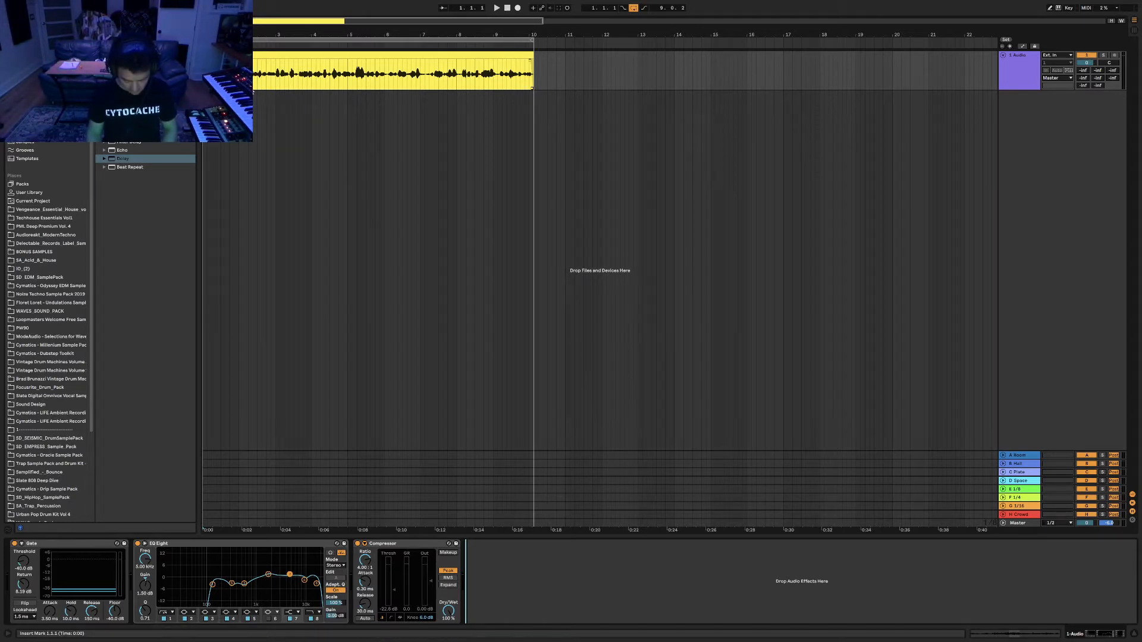
Play the vocal through the Gate, EQ Eight and Compressor chain to listen.
key("space")
key("ctrl+Left")
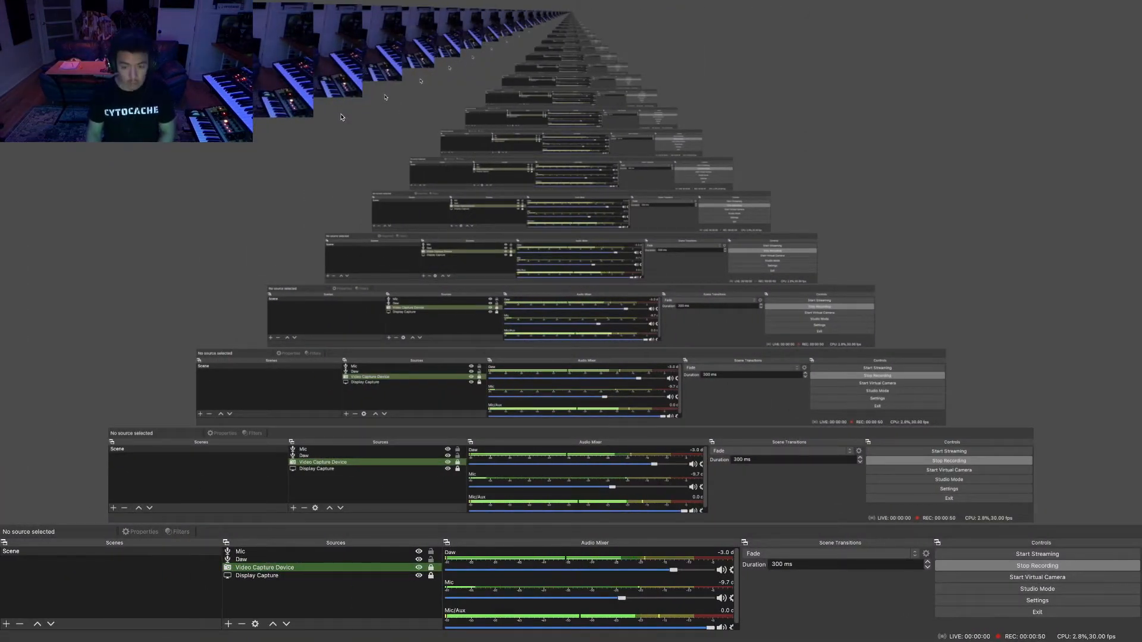
key("ctrl+Right")
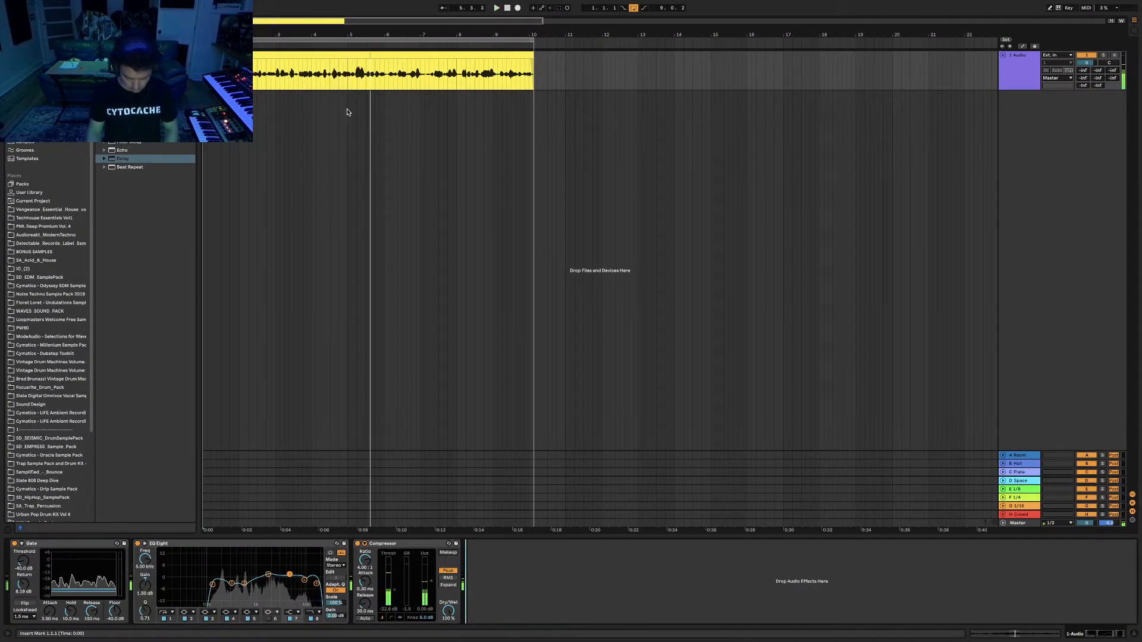
key("ctrl+Left")
Collapse the Delay folder in the browser and add a Reverb after the Compressor.
key("ctrl+Right")
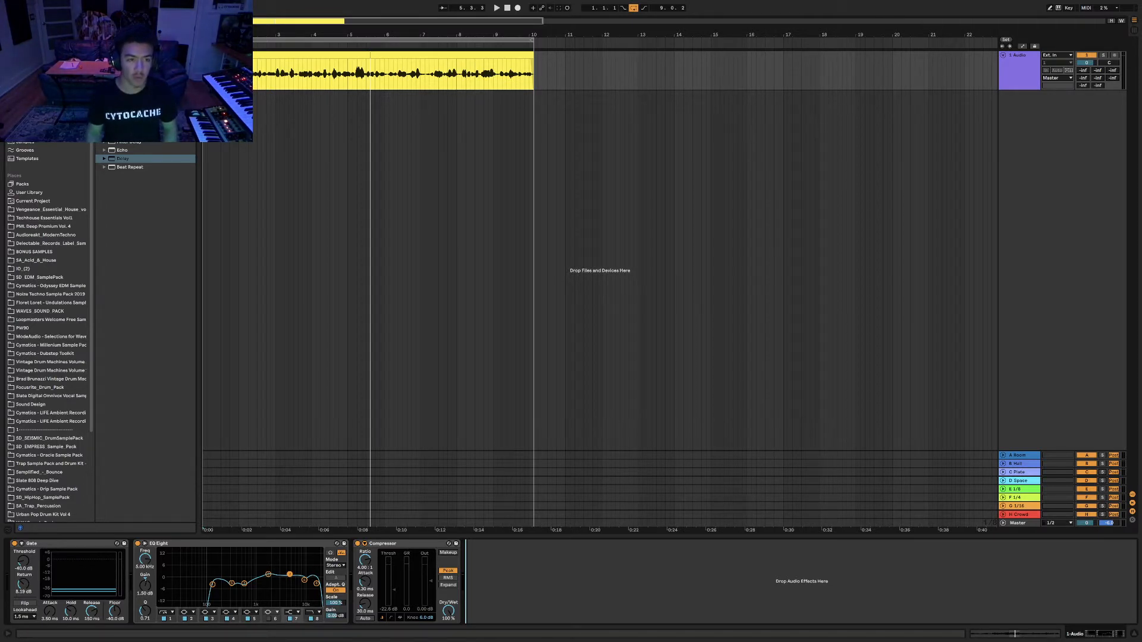
left_click(104, 108)
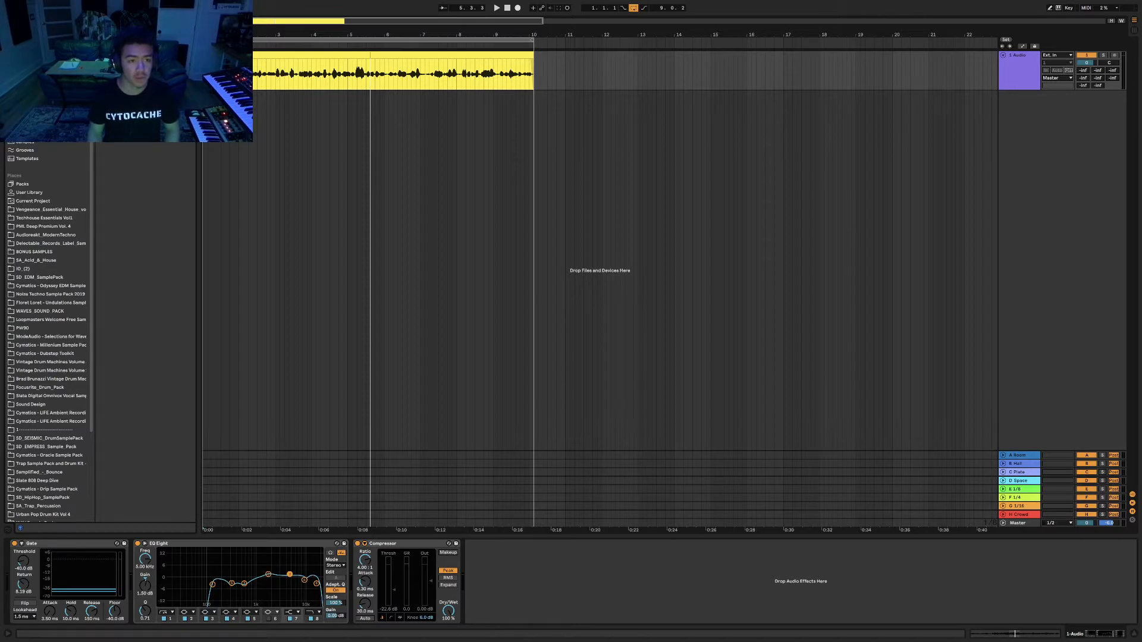
key("super+z")
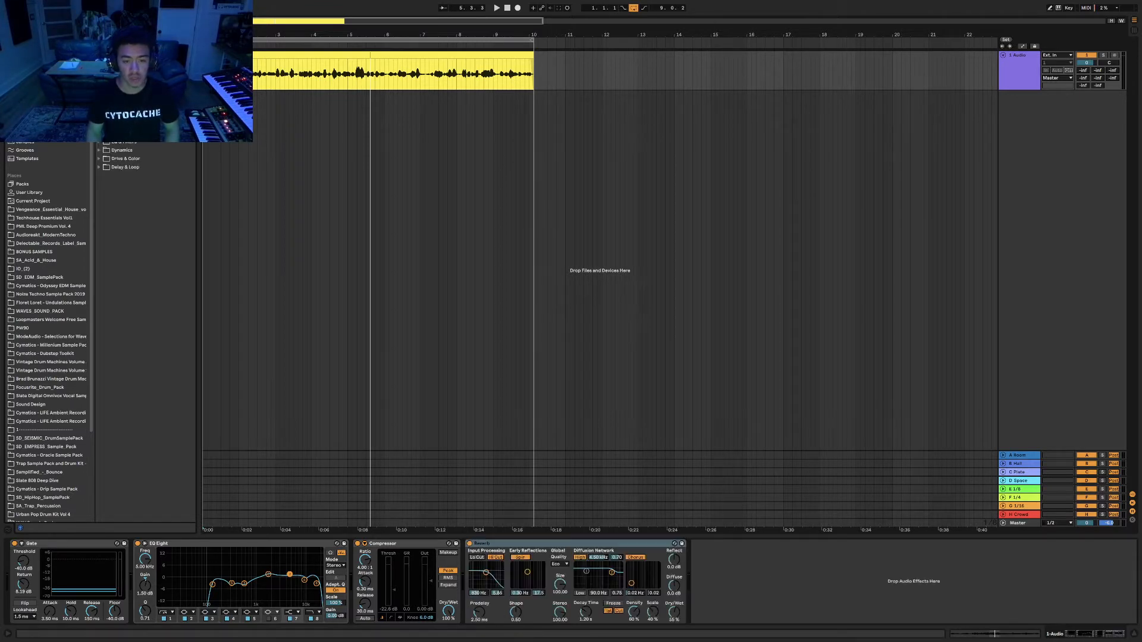
Select the Reverb device and collapse the browser's effect categories.
left_click(547, 542)
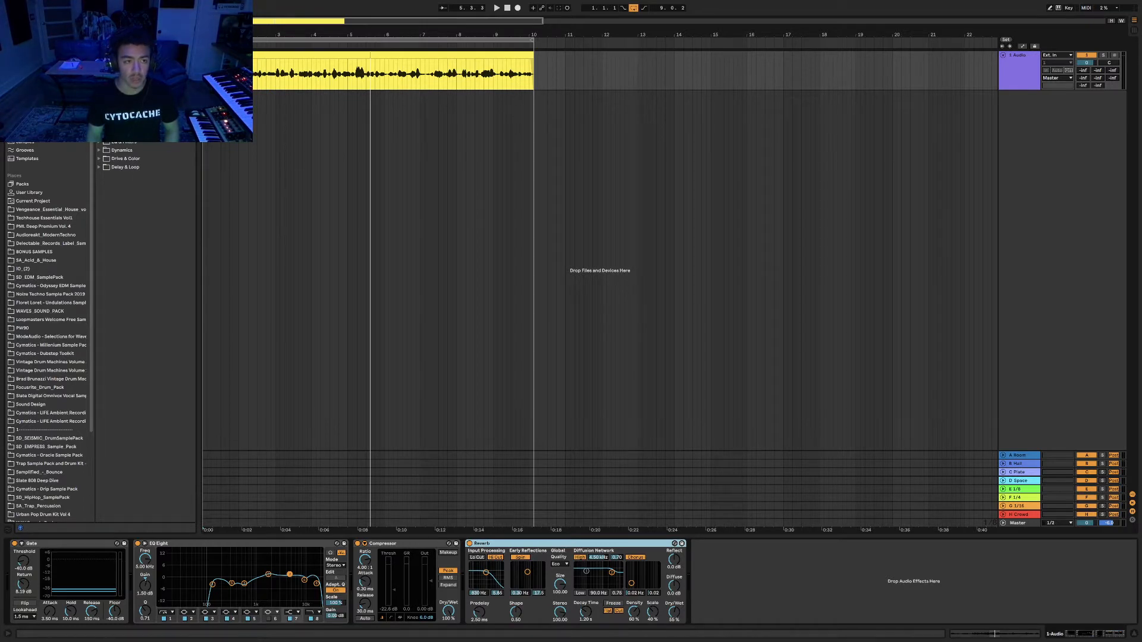
left_click(26, 125)
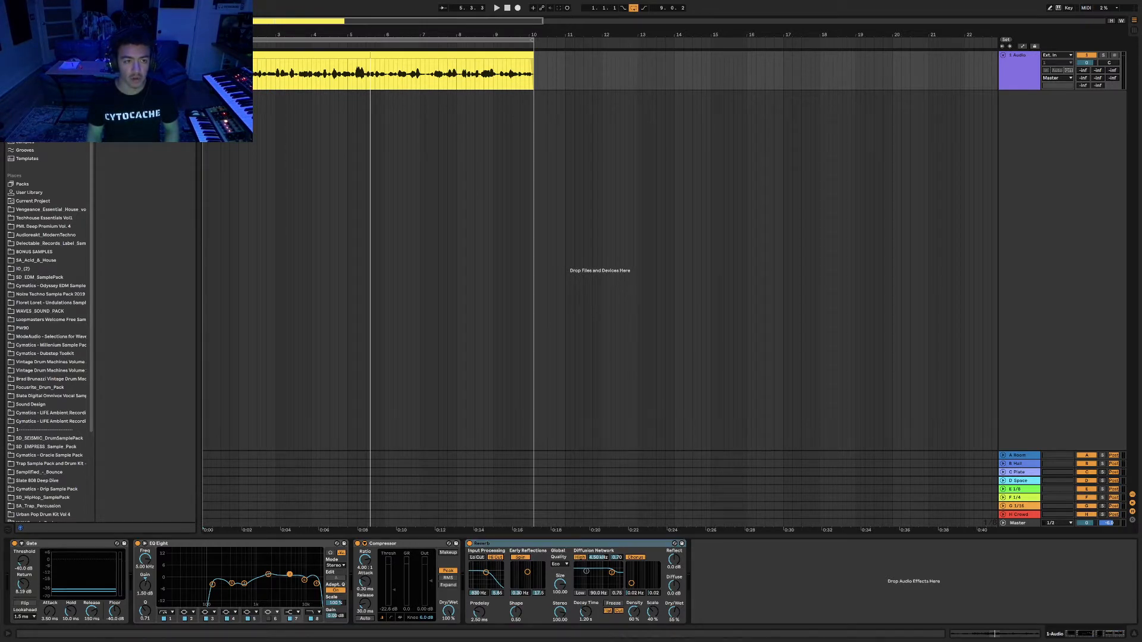
left_click(541, 543)
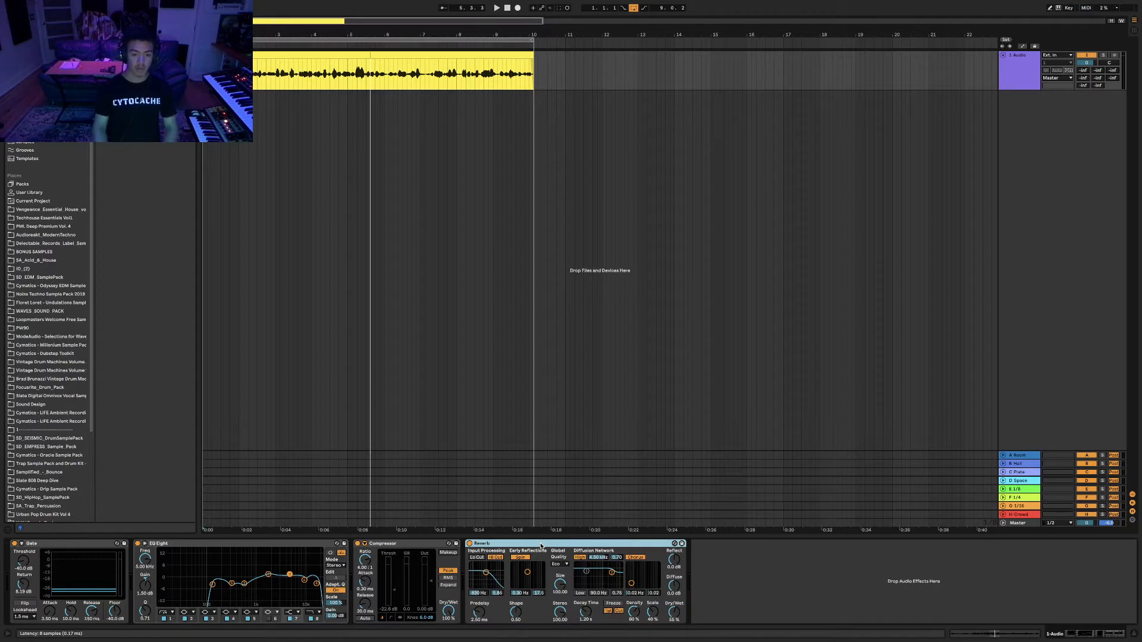
right_click(541, 545)
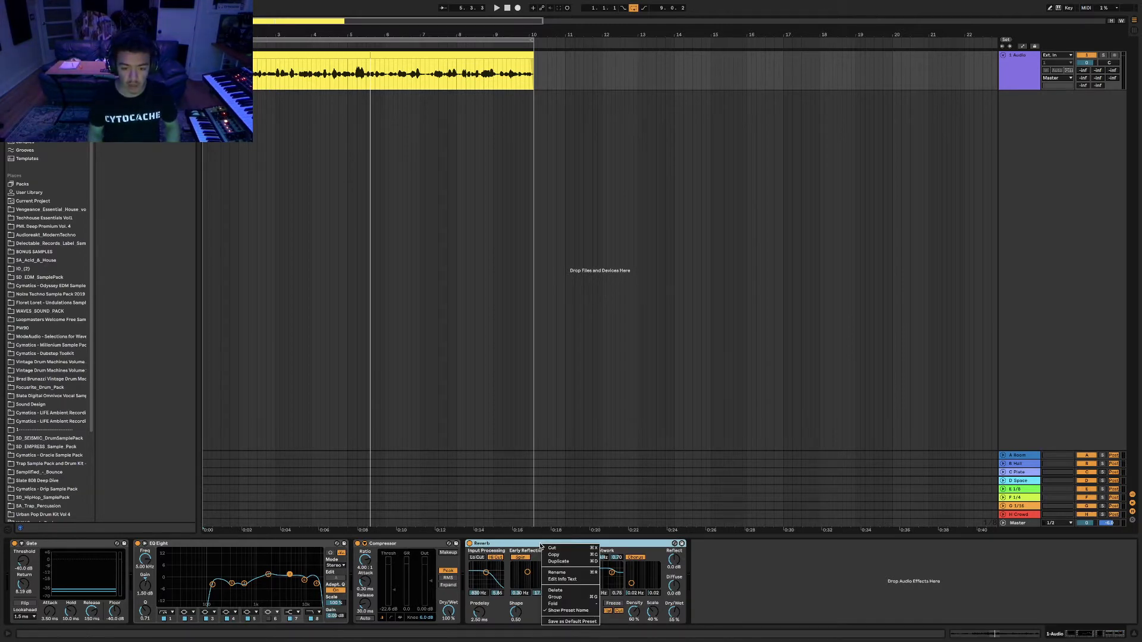
left_click(651, 545)
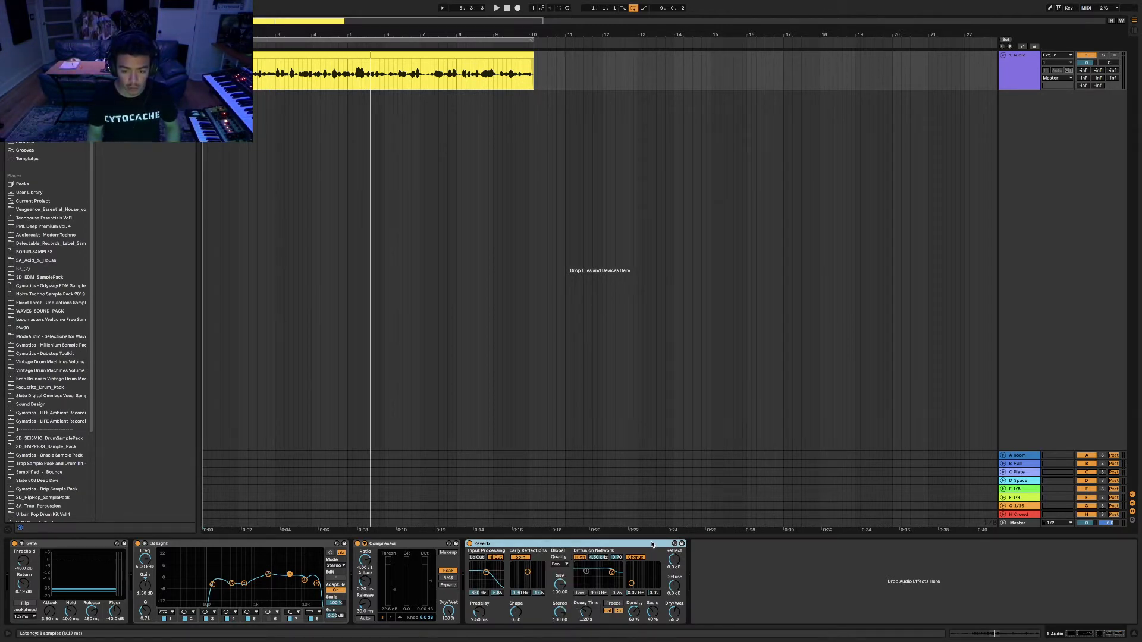
Group the Reverb into an Audio Effect Rack with Ctrl+G and show its chain list.
key("ctrl+g")
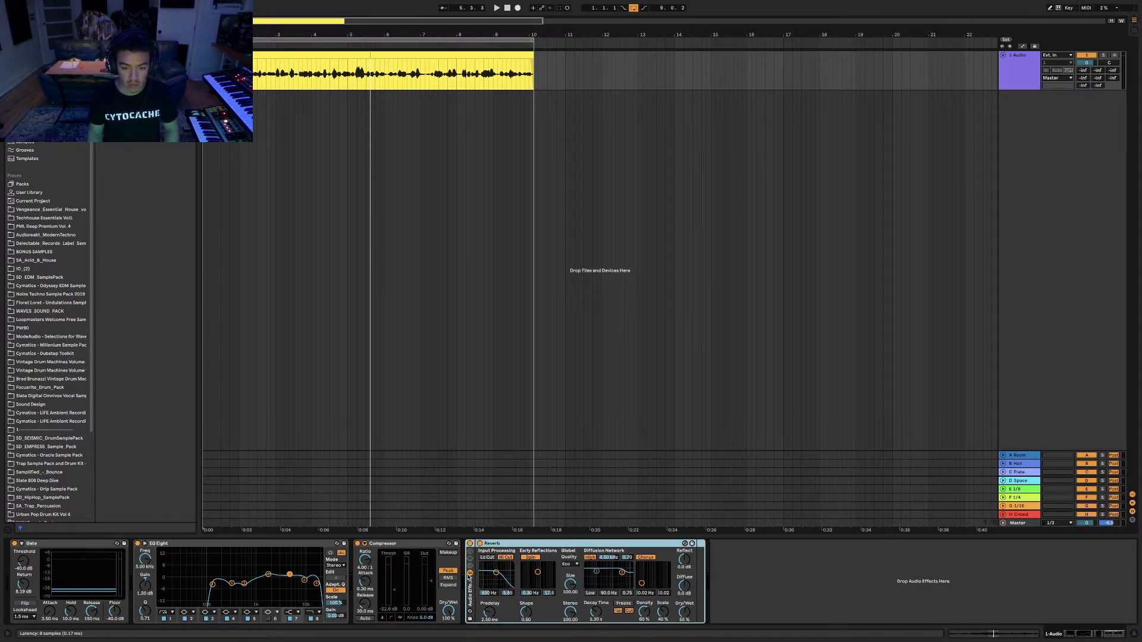
left_click(471, 570)
left_click(500, 599)
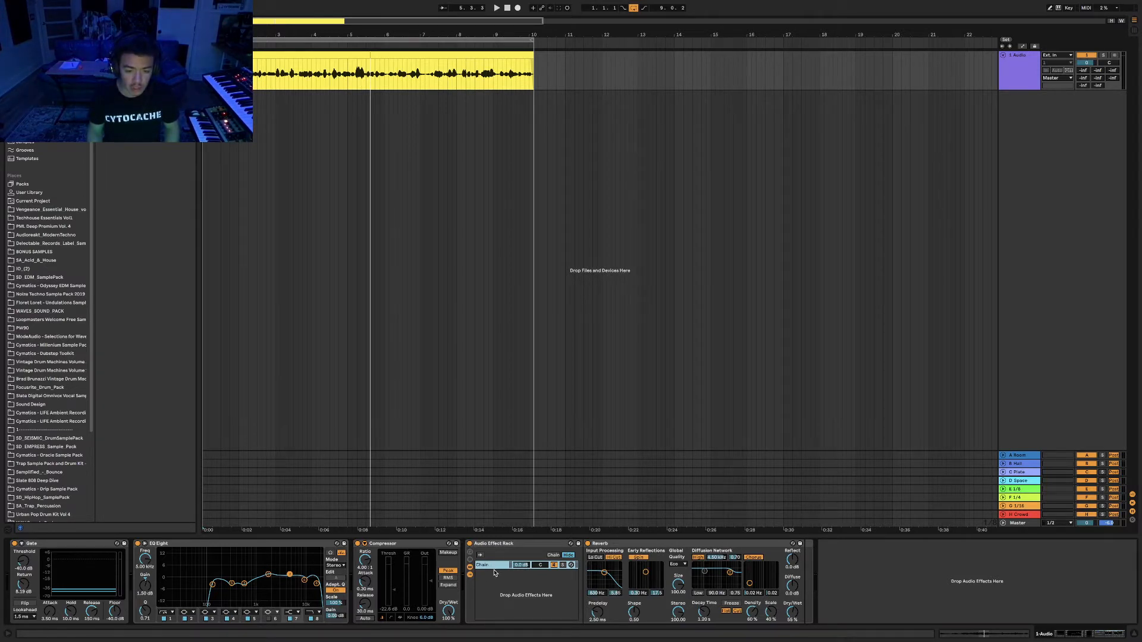
left_click(47, 544)
left_click(397, 543, "shift")
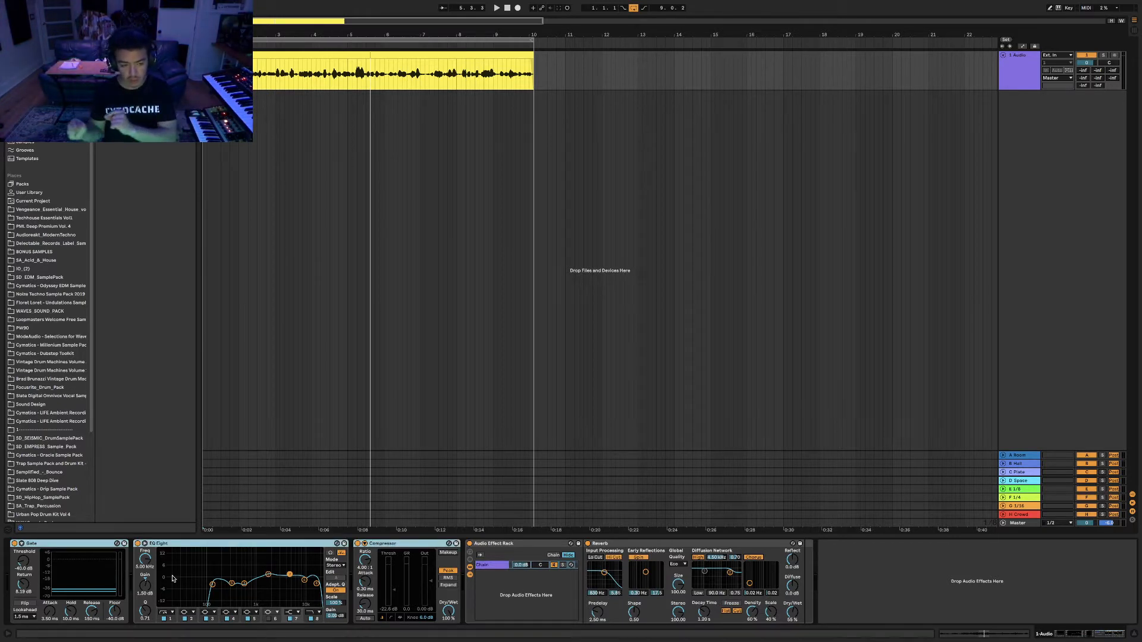
left_click(492, 566)
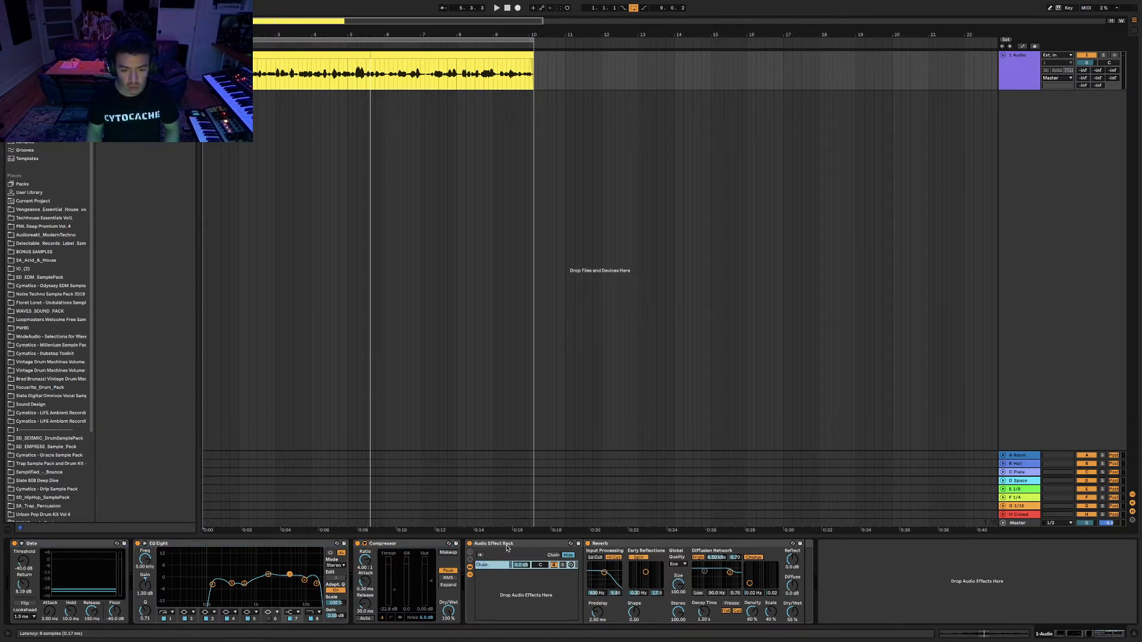
left_click(502, 573)
left_click(491, 567)
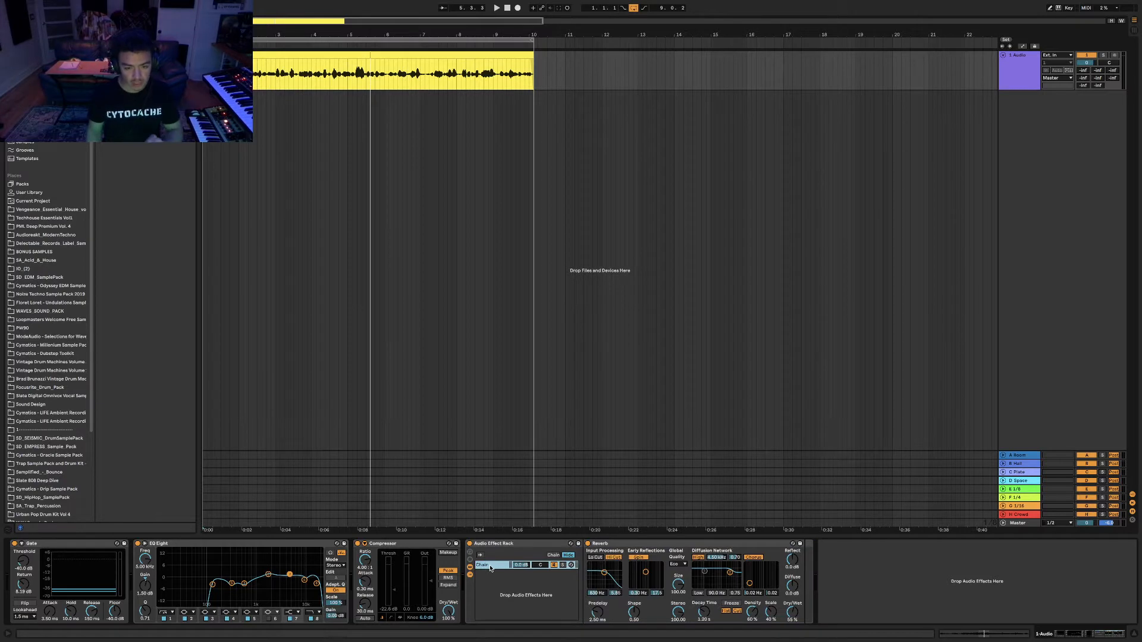
left_click(639, 544)
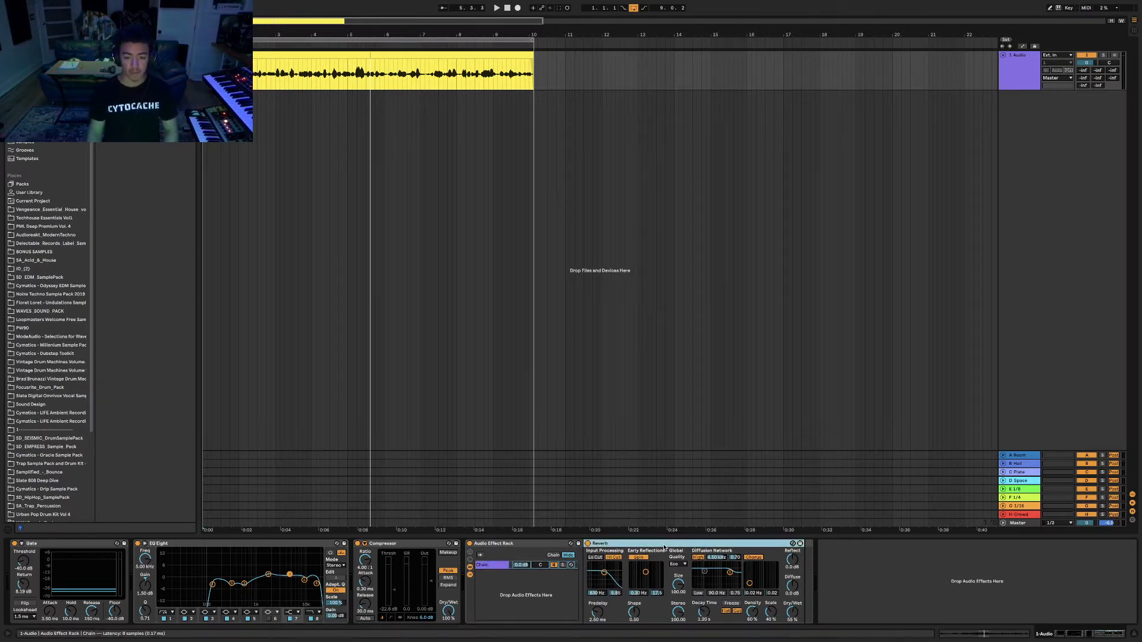
left_click(497, 567)
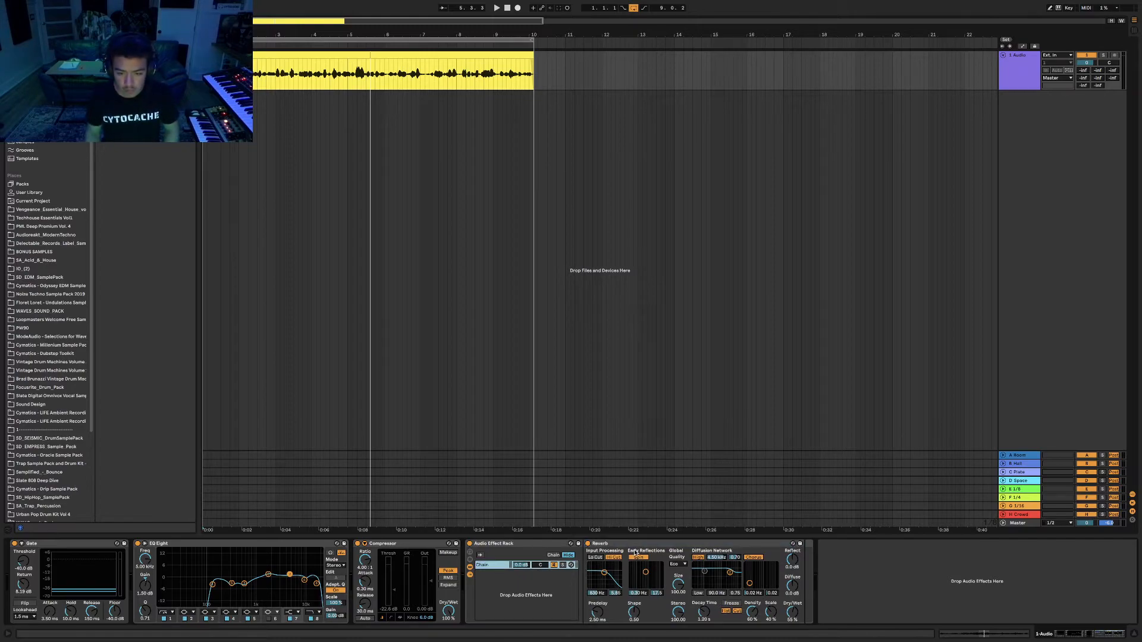
left_click(242, 140)
key("ctrl+Left")
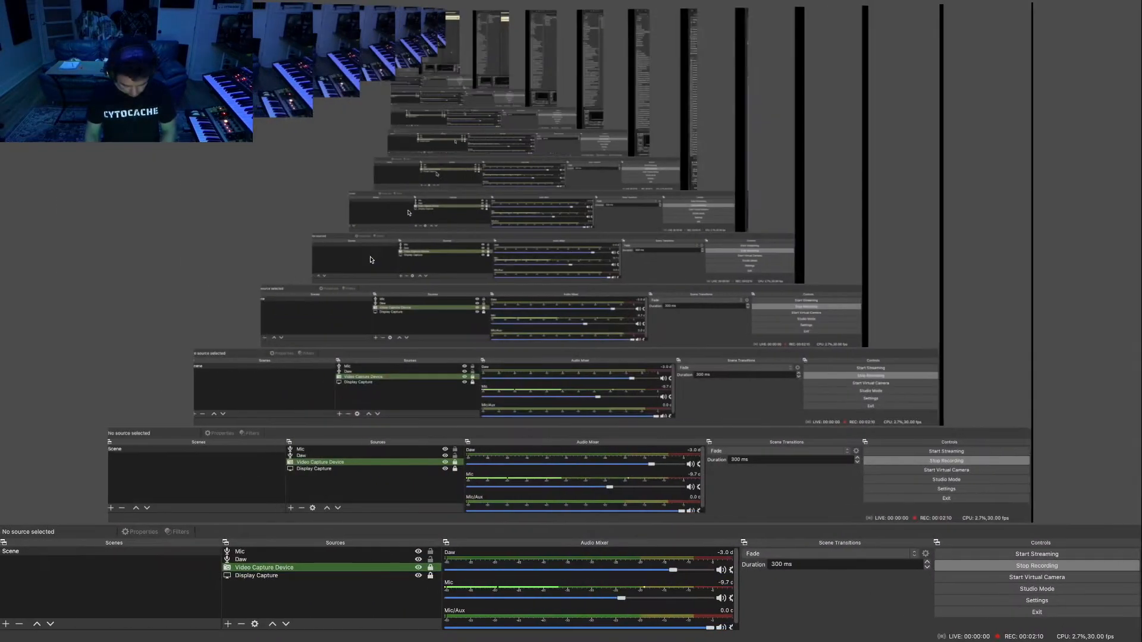
key("ctrl+Right")
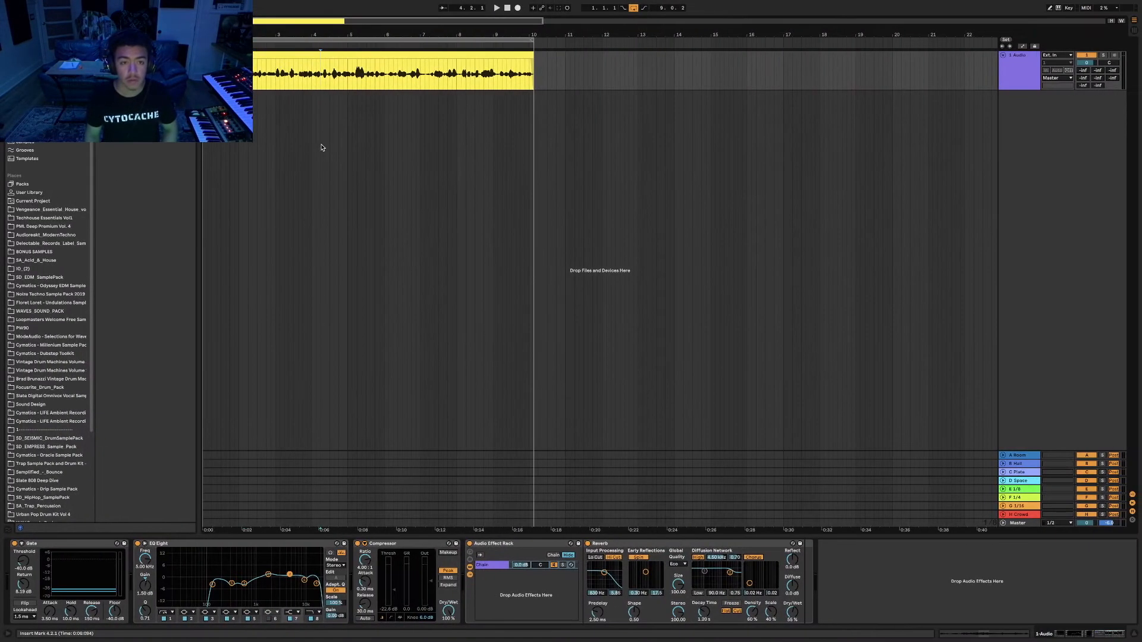
key("space")
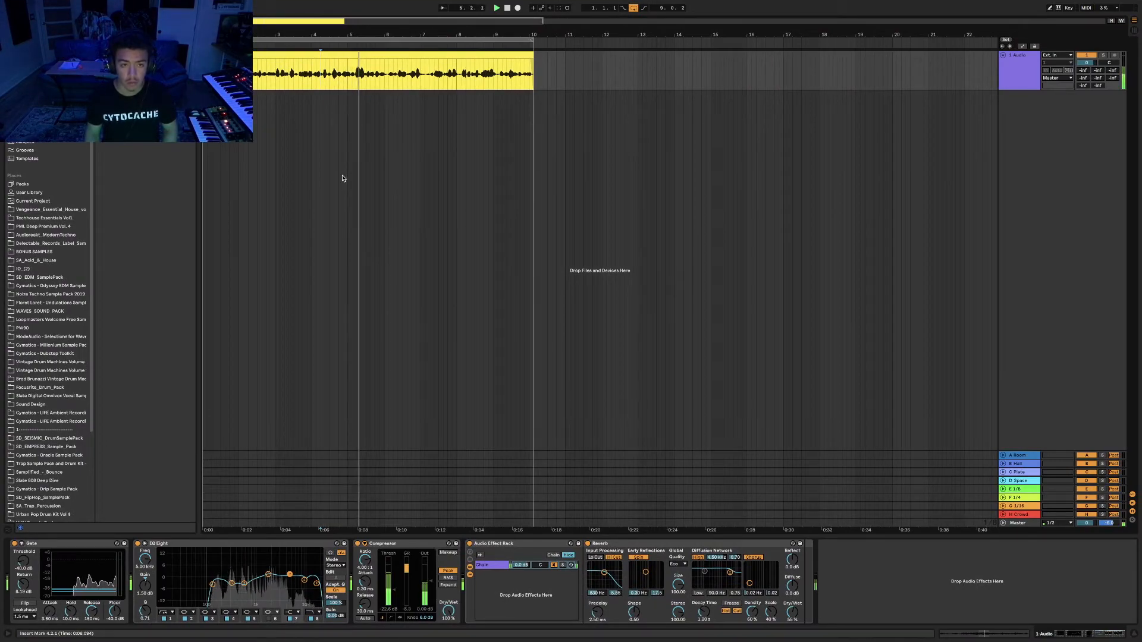
key("ctrl+Left")
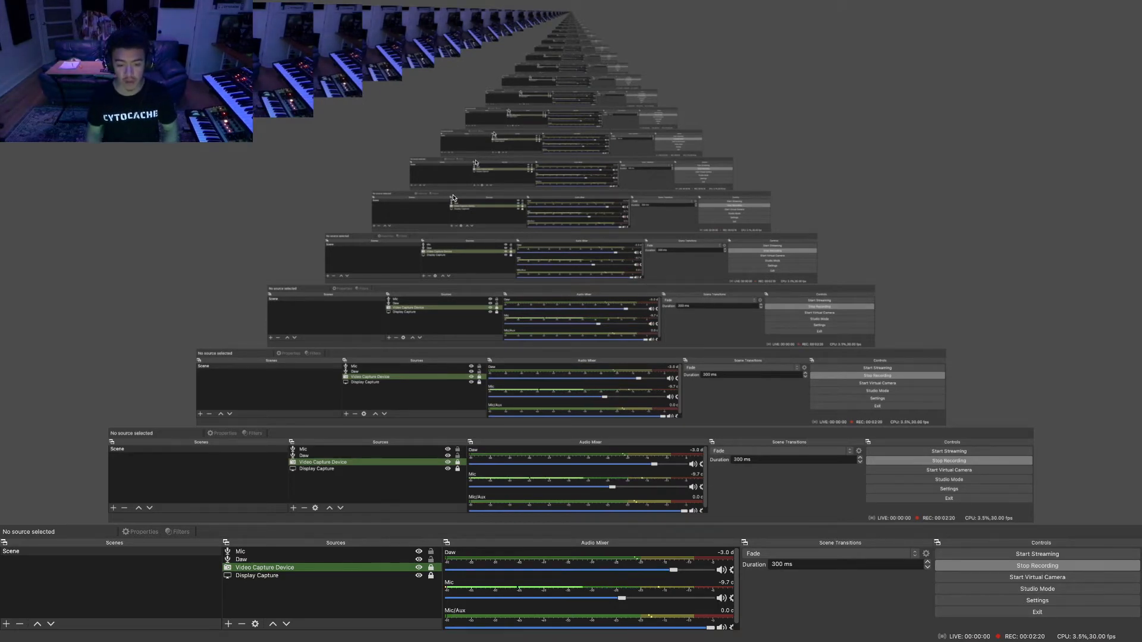
key("ctrl+Right")
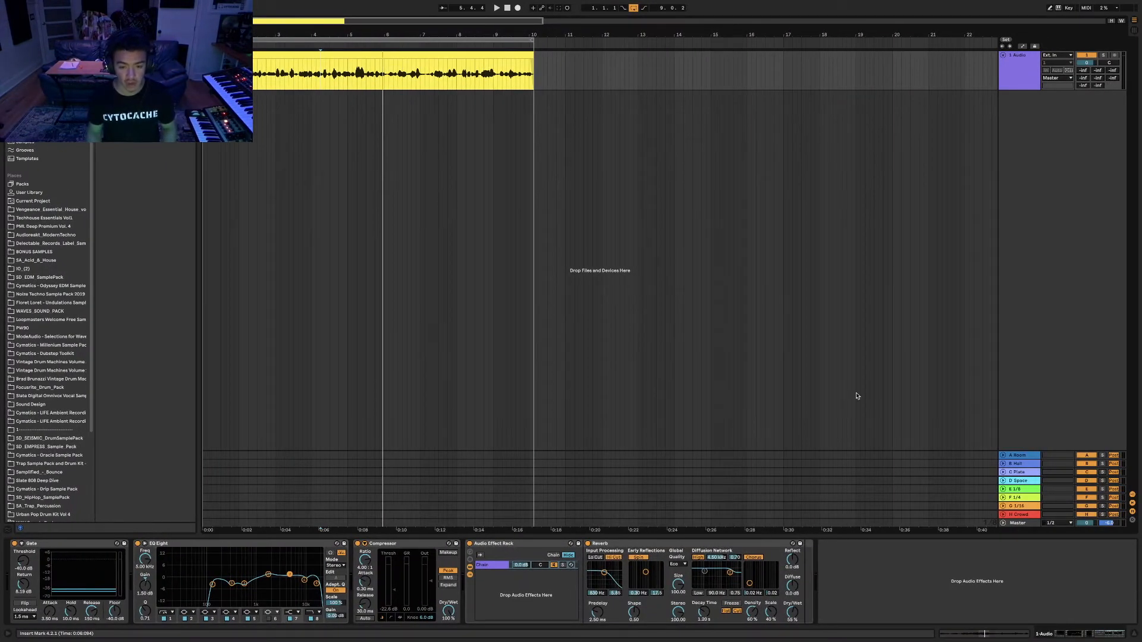
right_click(491, 580)
left_click(503, 585)
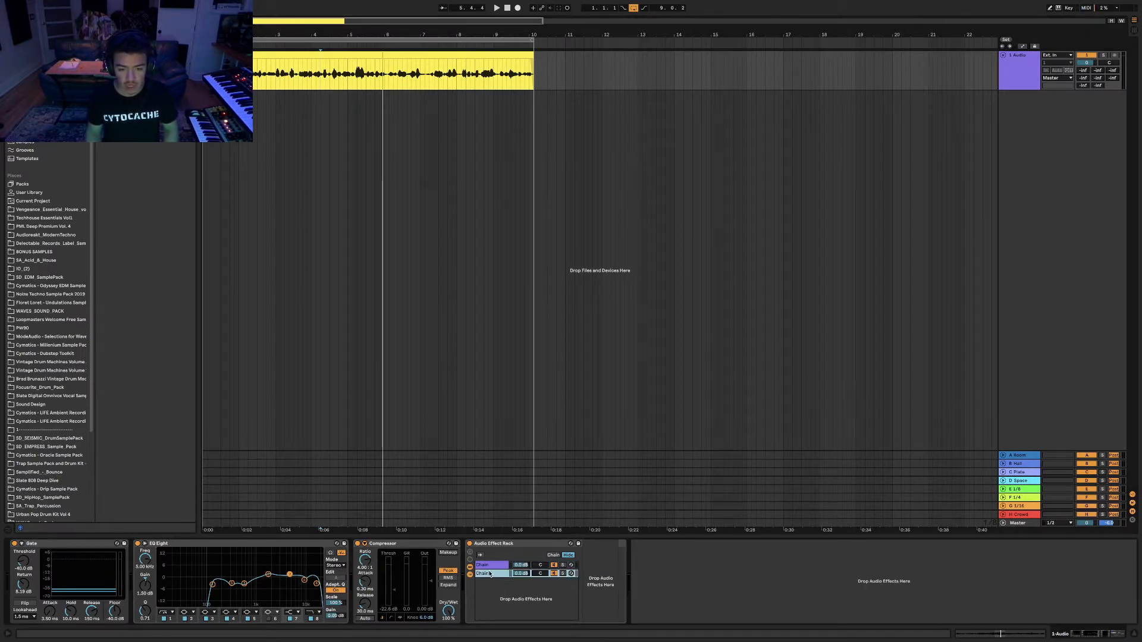
left_click(491, 566)
left_click(489, 574)
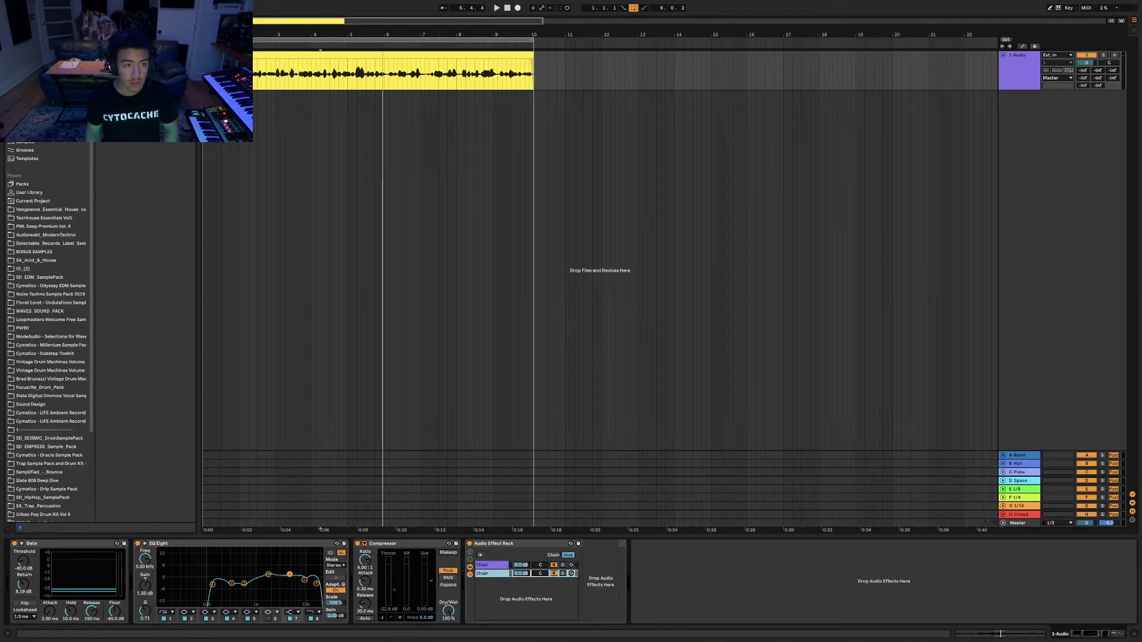
left_click(99, 108)
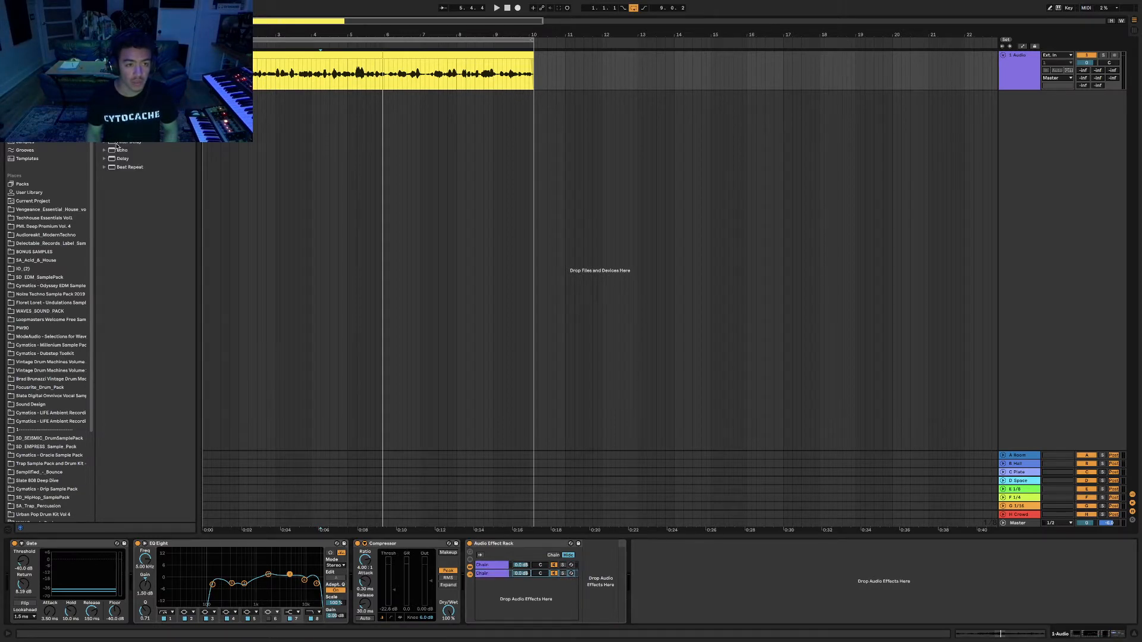
left_click_drag(123, 161, 486, 576)
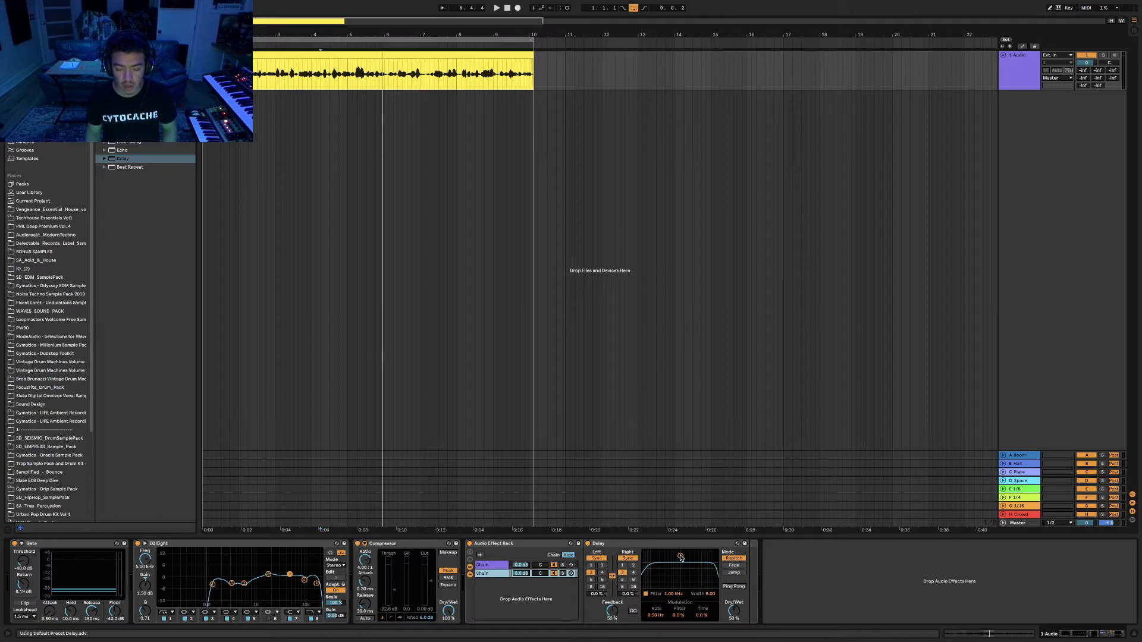
left_click_drag(681, 557, 658, 556)
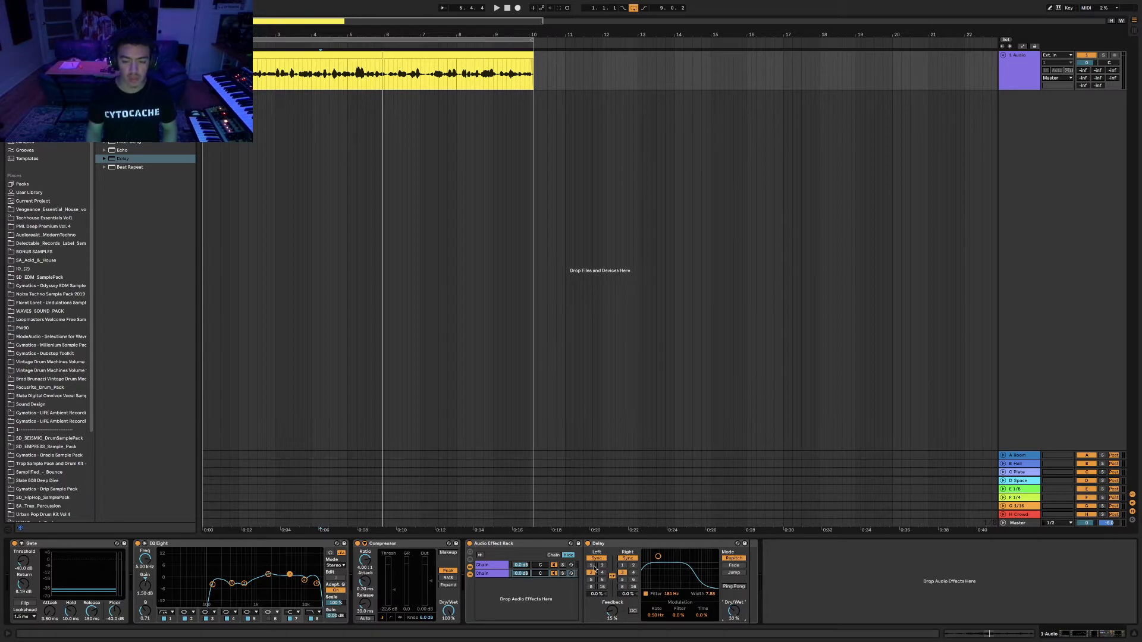
key("space")
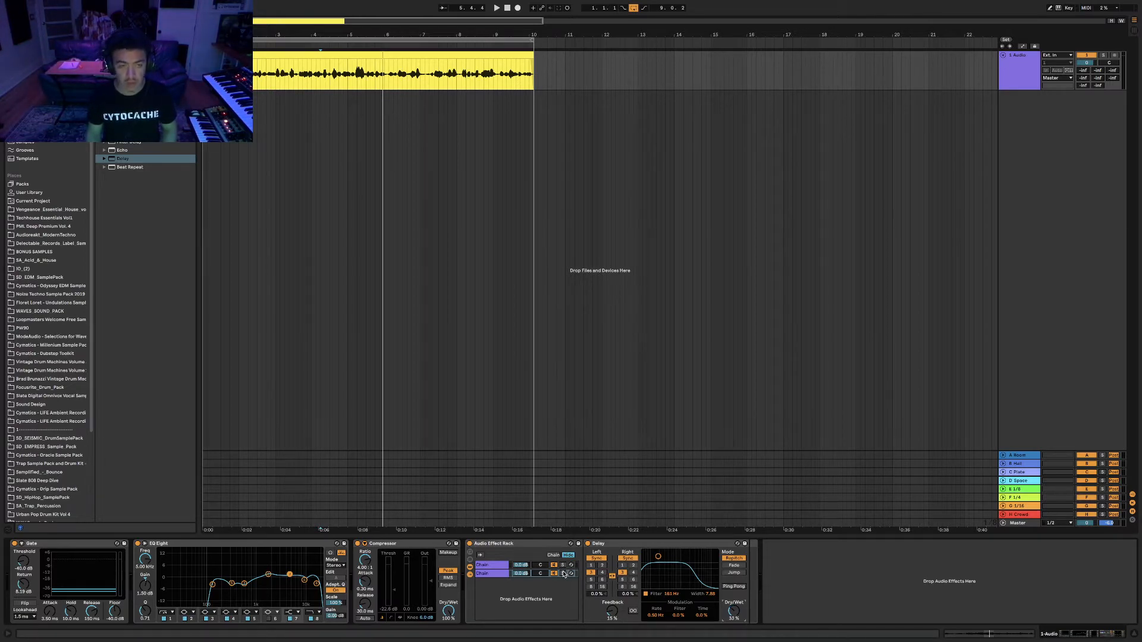
key("ctrl+Left")
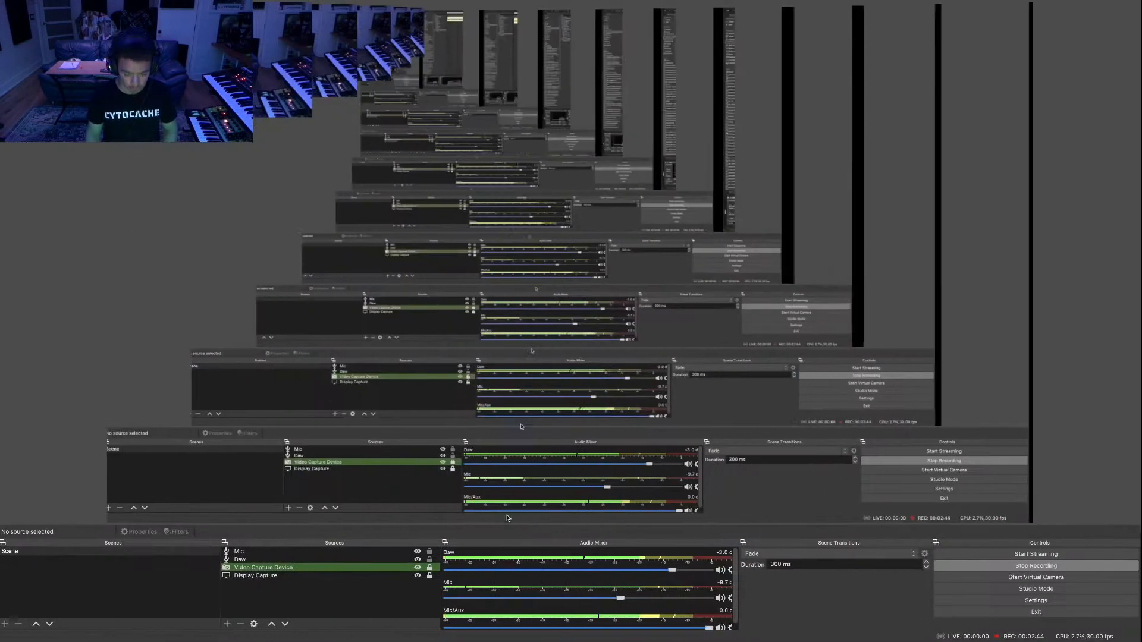
key("ctrl+Right")
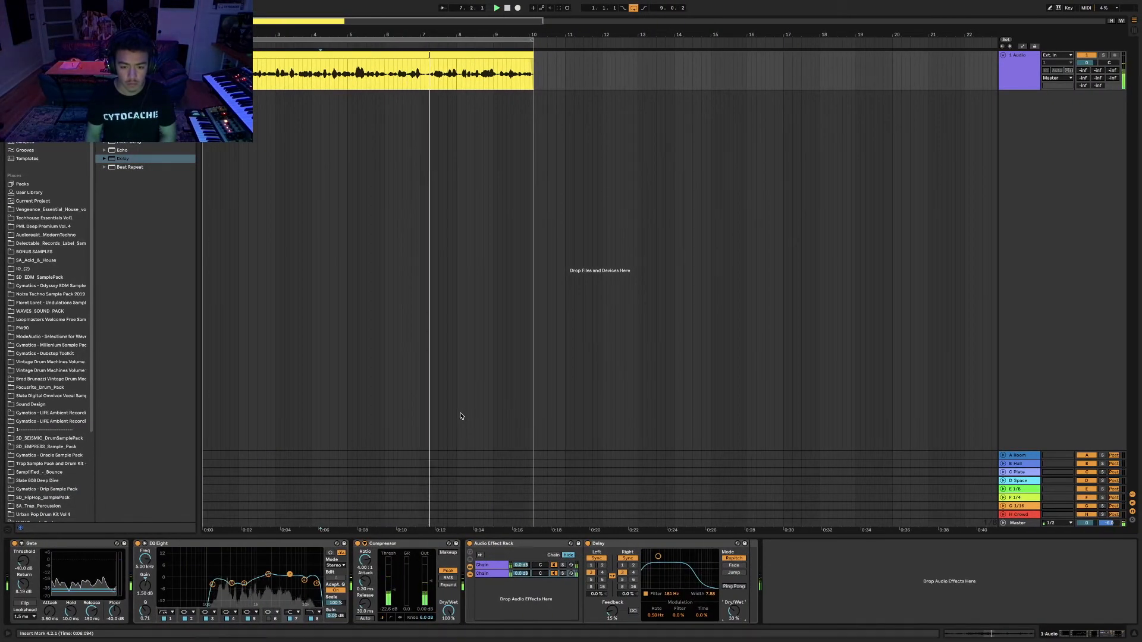
key("ctrl+Left")
key("ctrl+Right")
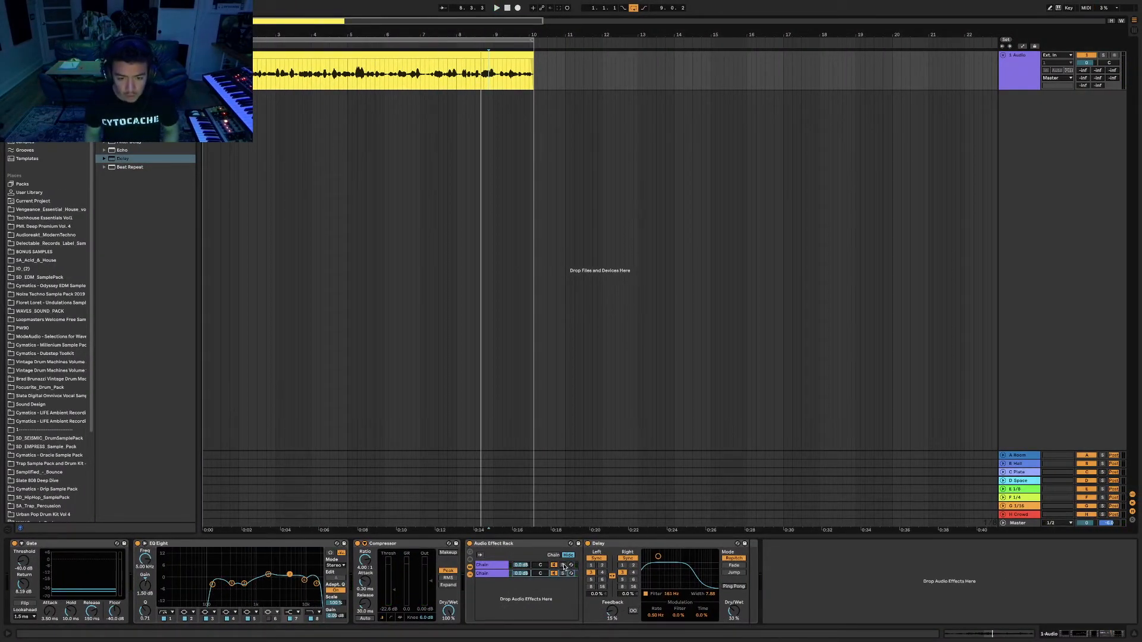
Audition the reverb chain alone during playback.
left_click(492, 566)
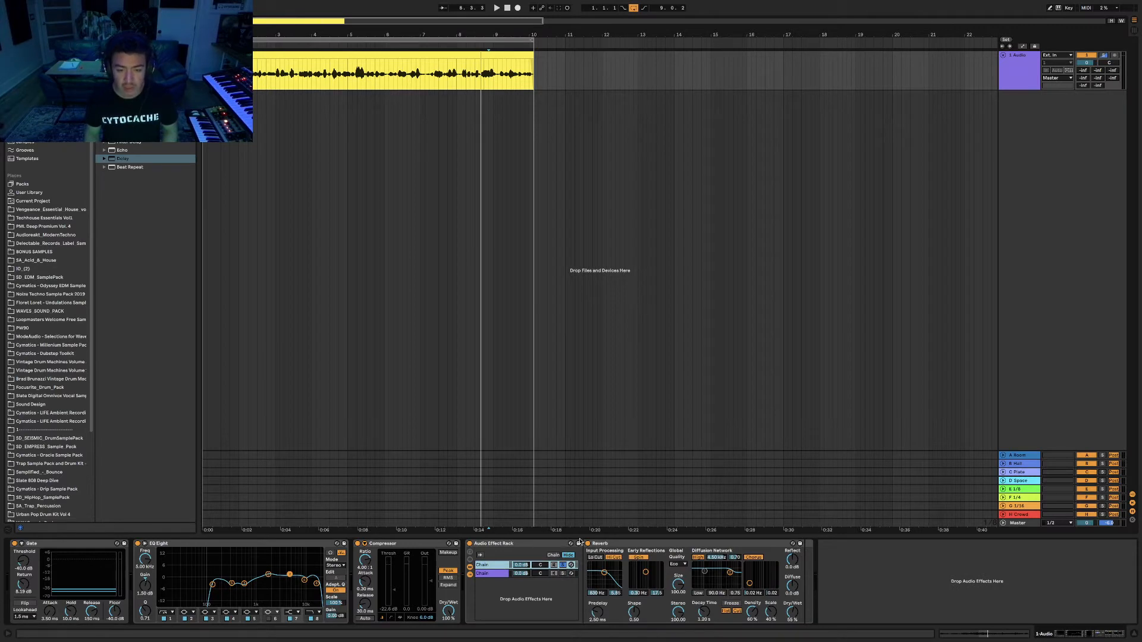
left_click(615, 545)
key("space")
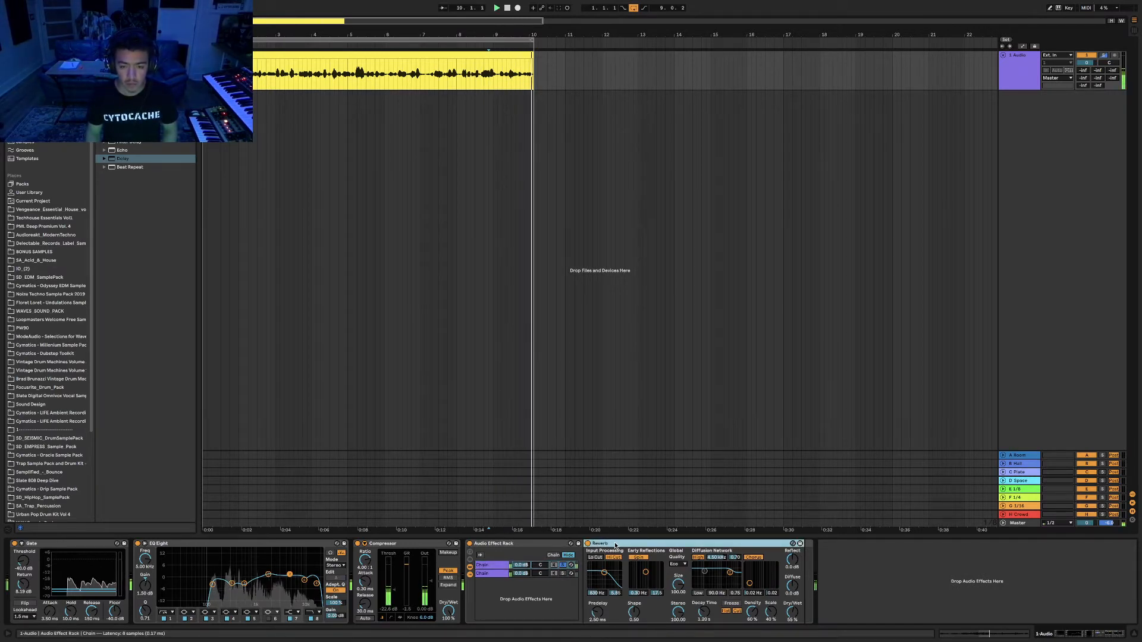
key("space")
Solo and play the delay chain, then unsolo so both chains play together.
left_click(562, 573)
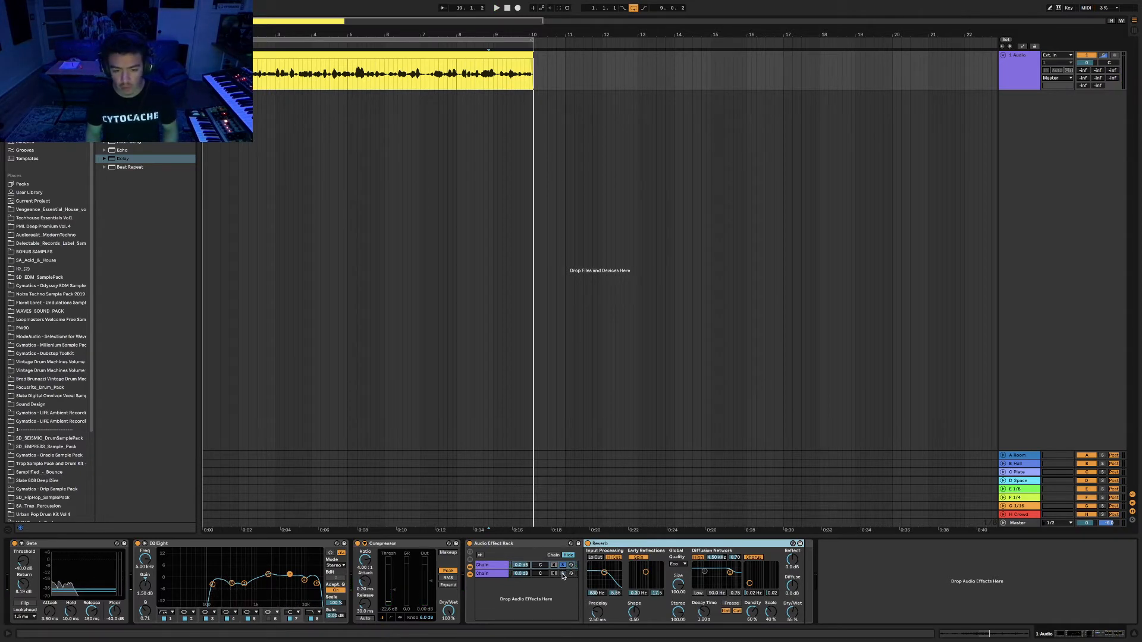
key("space")
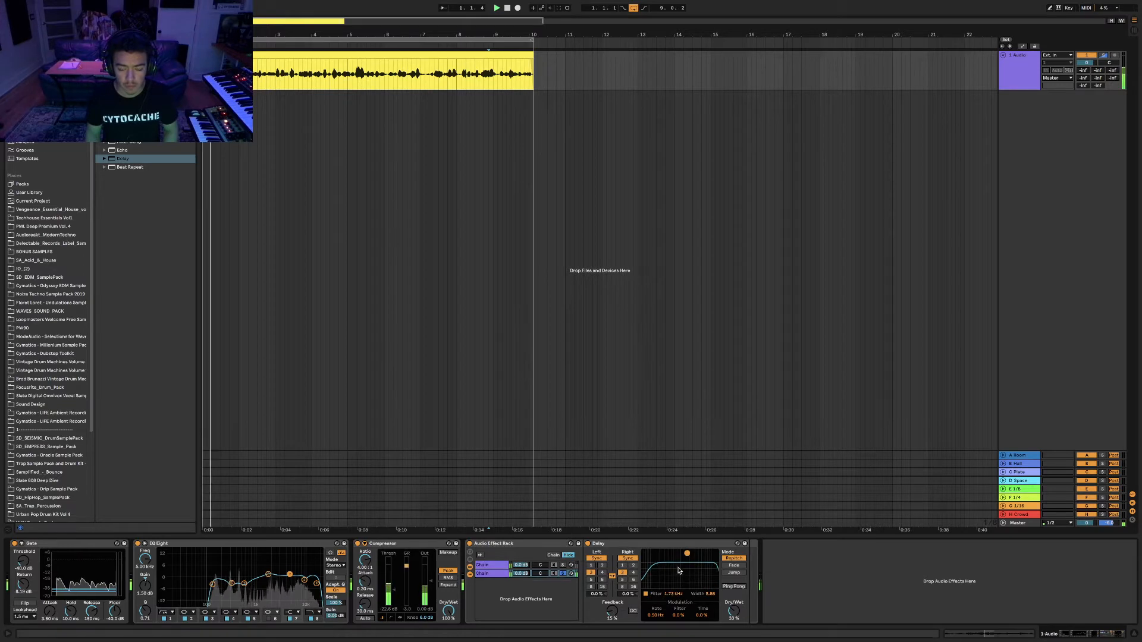
key("space")
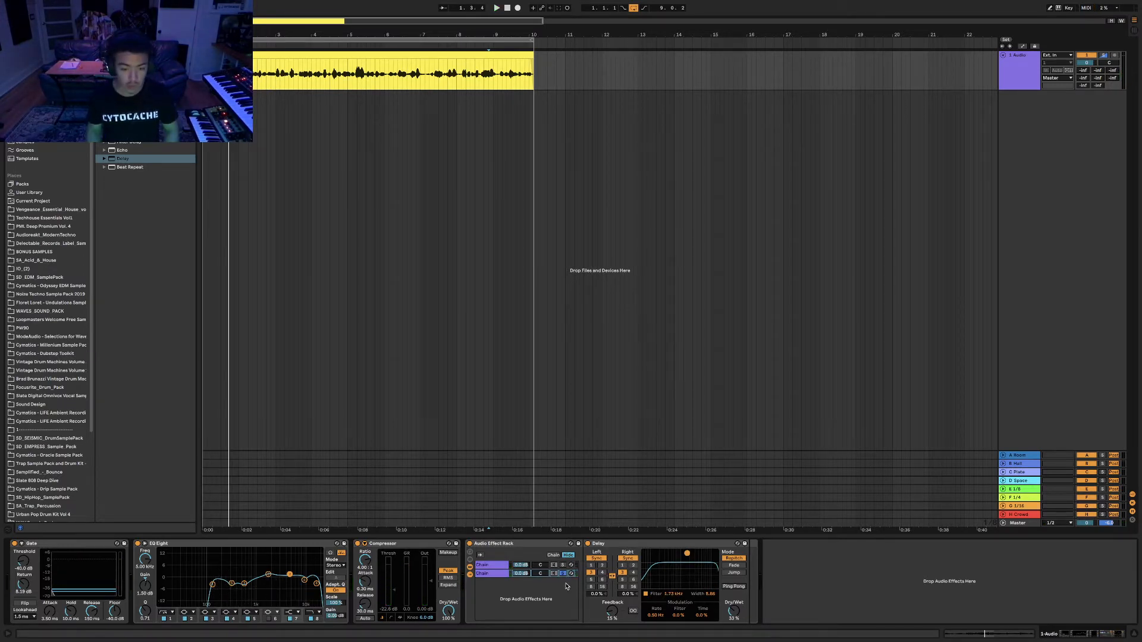
left_click(563, 574)
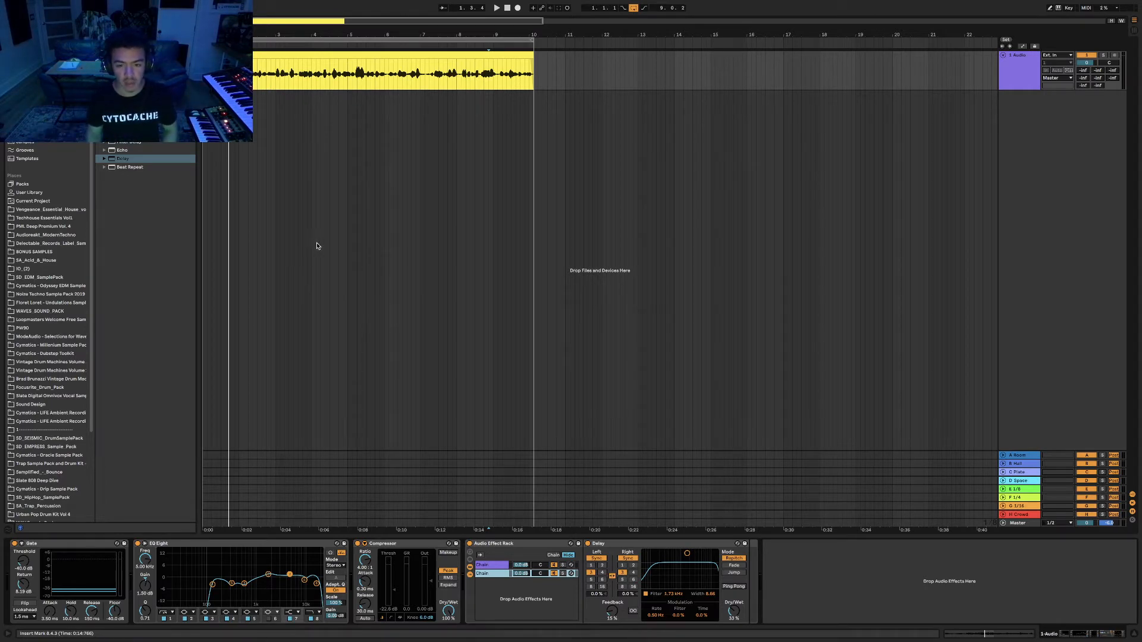
key("space")
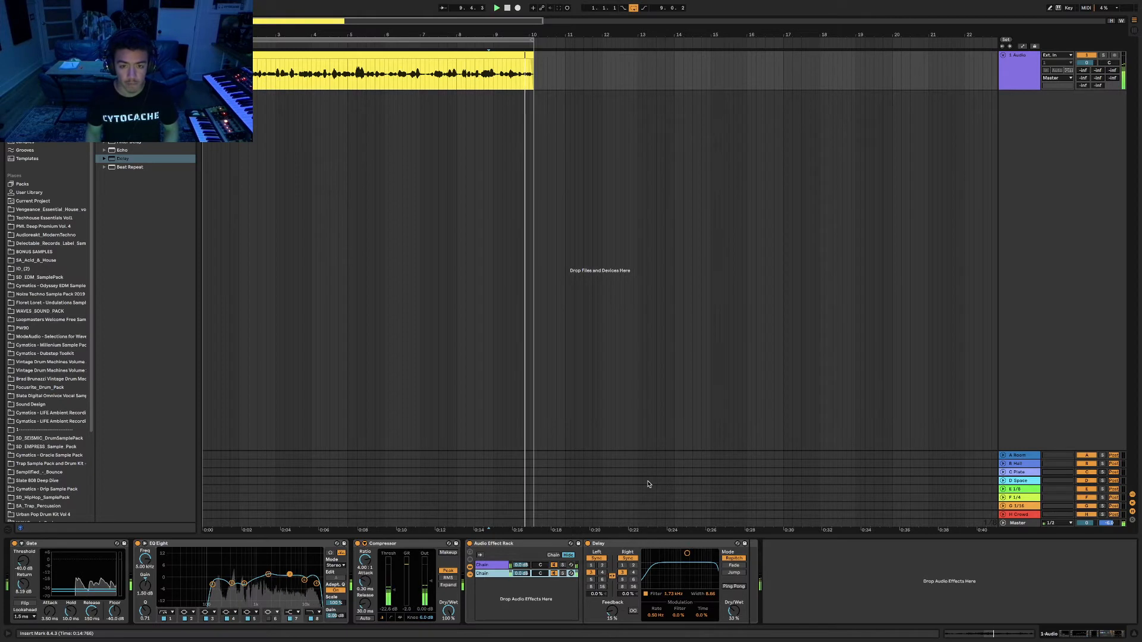
Switch between the reverb and delay chains' devices, then open the rack's editing options.
left_click(493, 565)
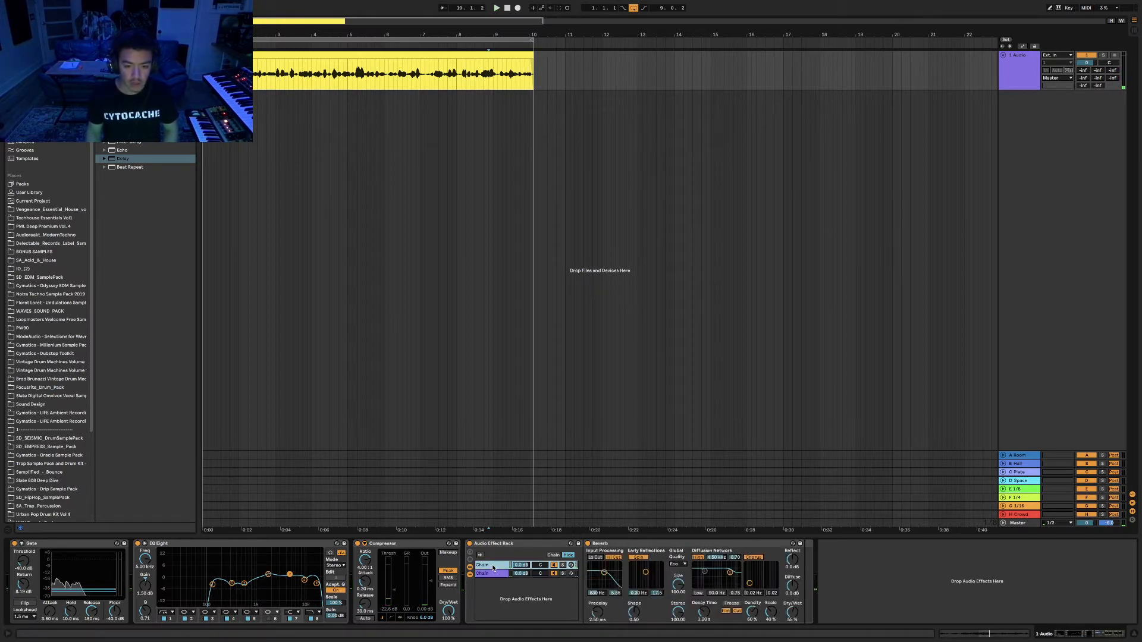
left_click(492, 574)
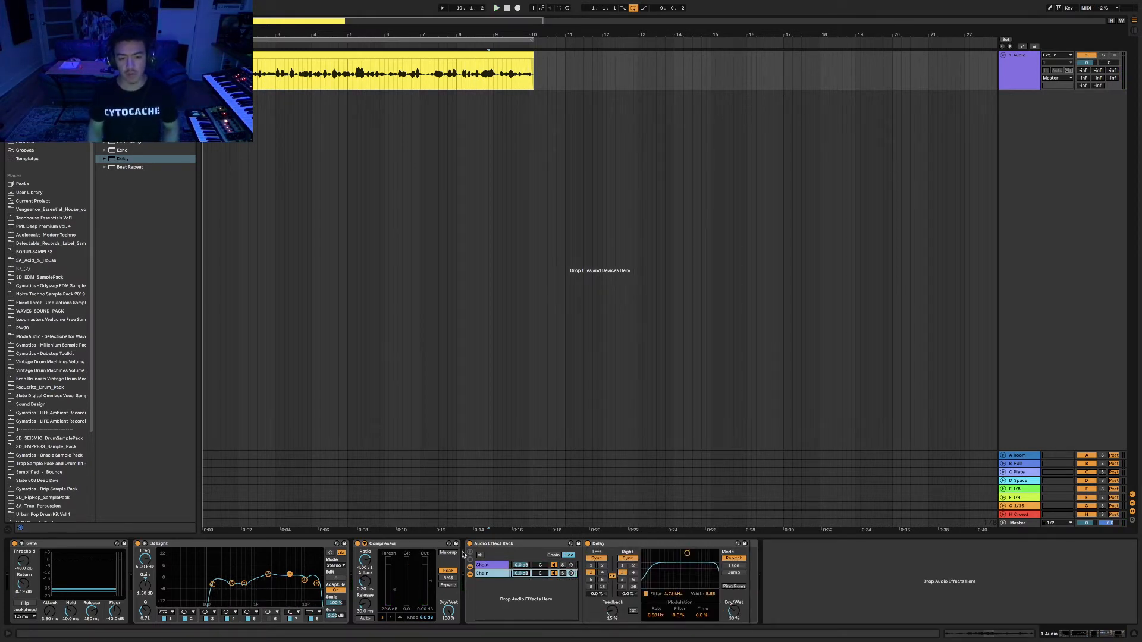
left_click(506, 545)
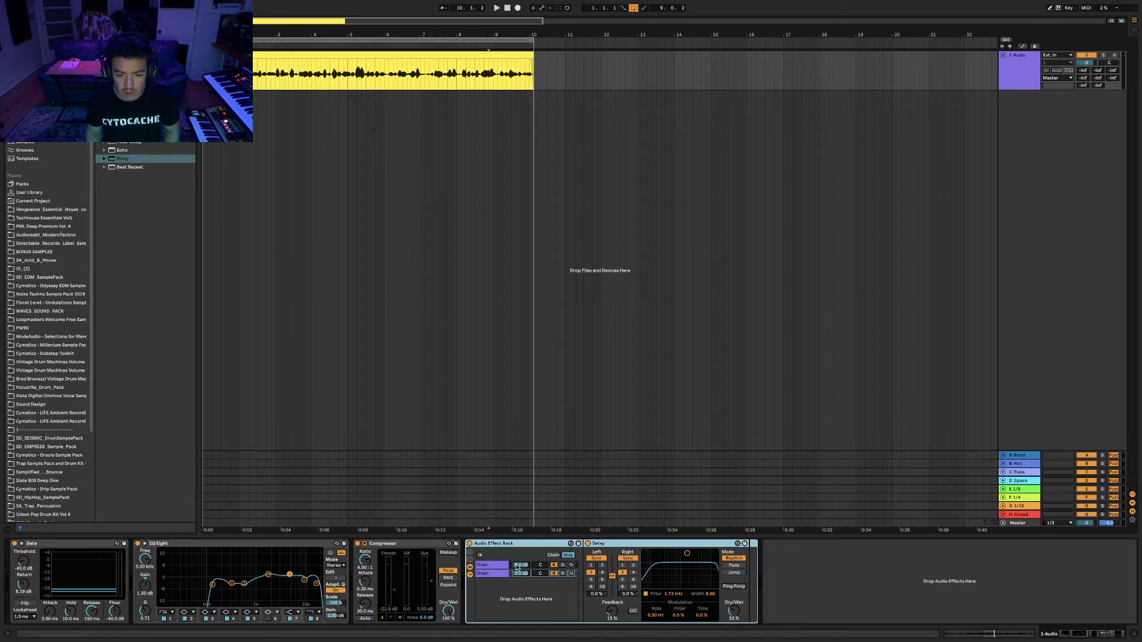
left_click(492, 565)
left_click(493, 574)
left_click(493, 565)
left_click(493, 575)
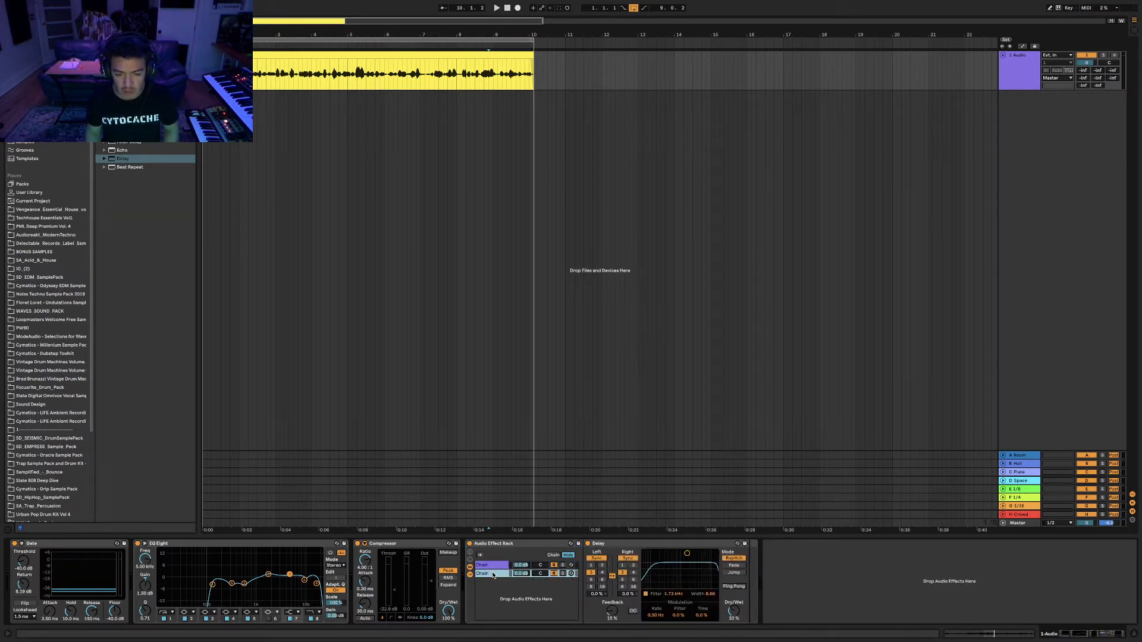
left_click(499, 566)
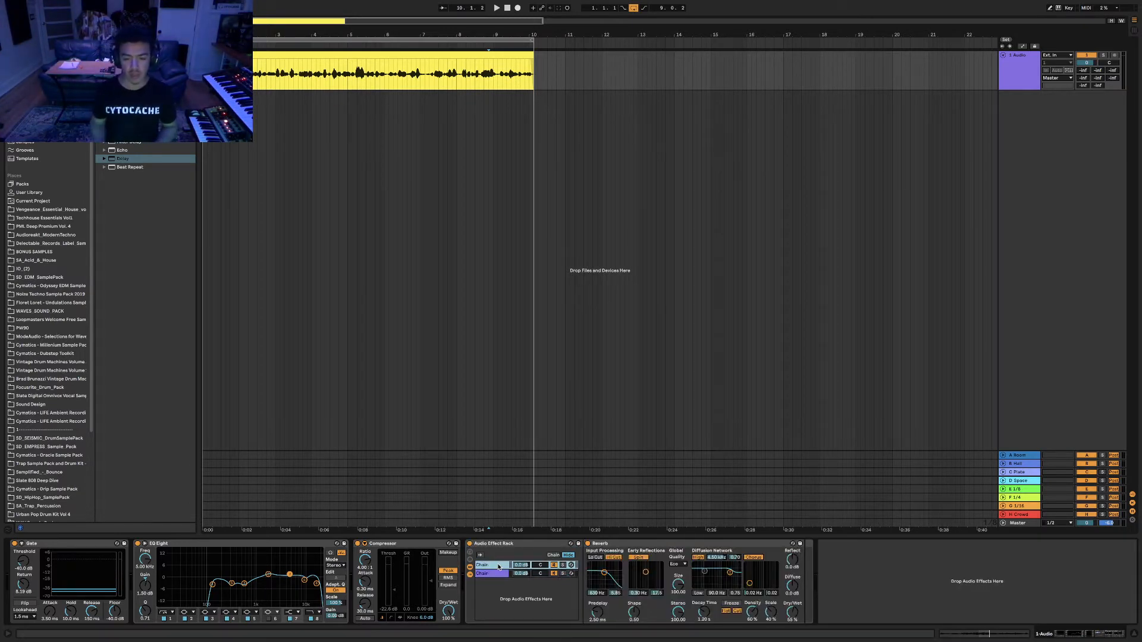
left_click(488, 574)
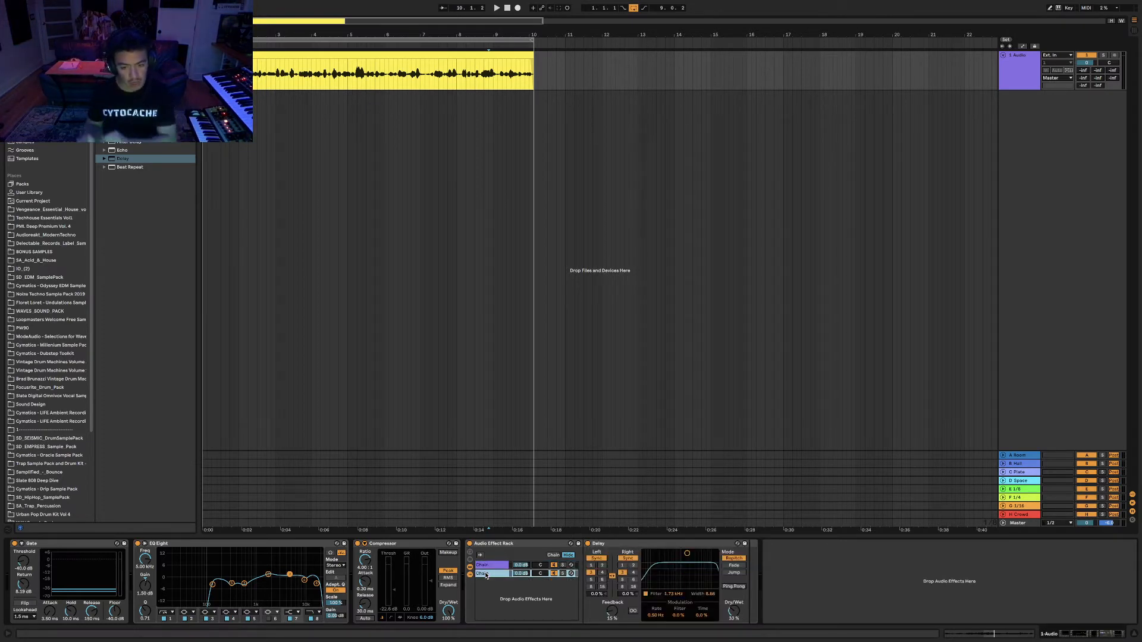
left_click(488, 565)
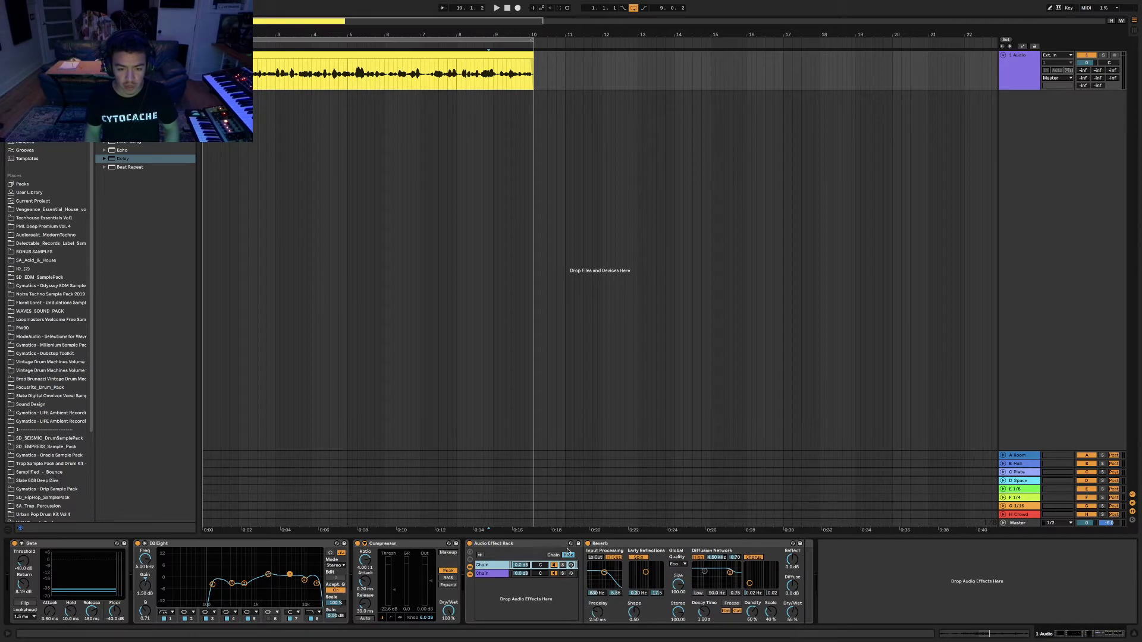
right_click(493, 545)
Cut the rack, load Reverb then Delay in series after the Compressor, Delay at 100% wet.
left_click(505, 549)
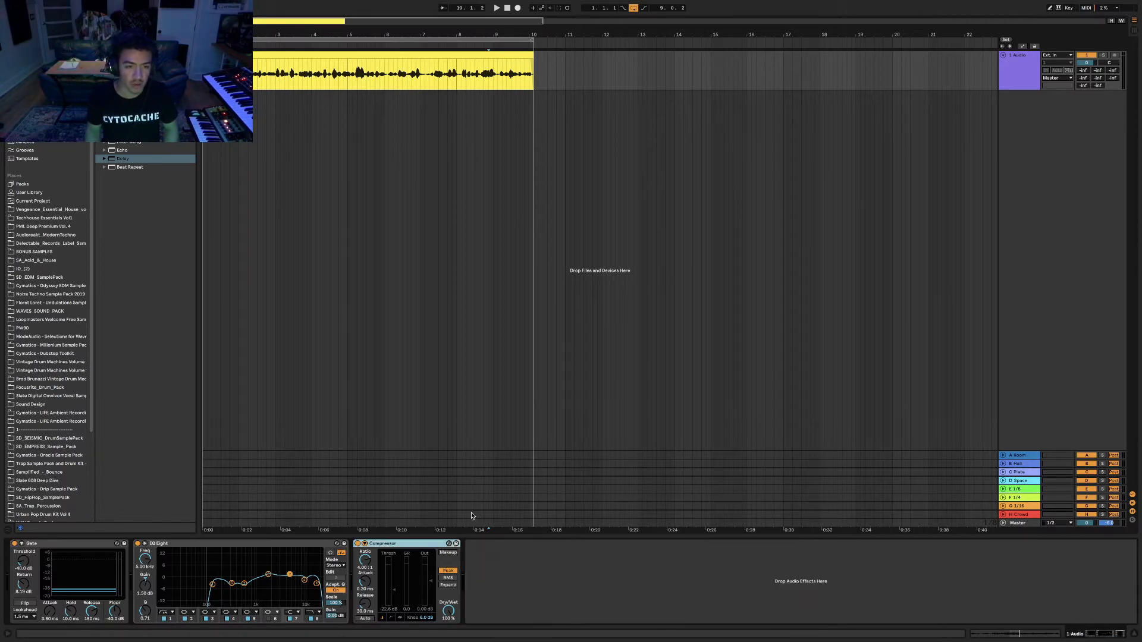
key("ctrl+f")
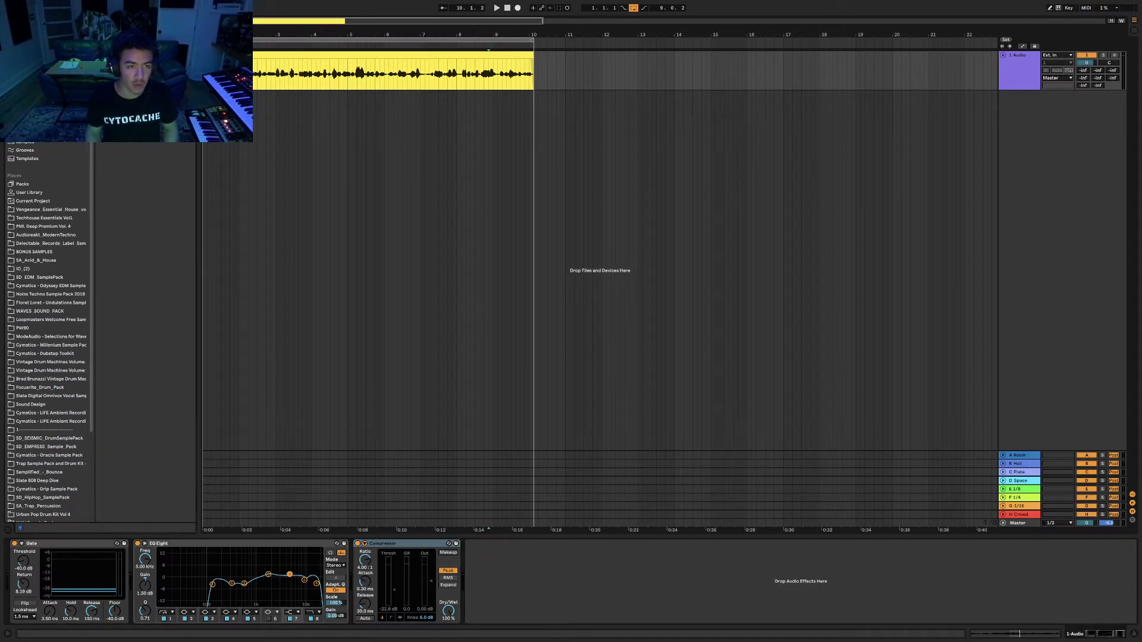
key("Return")
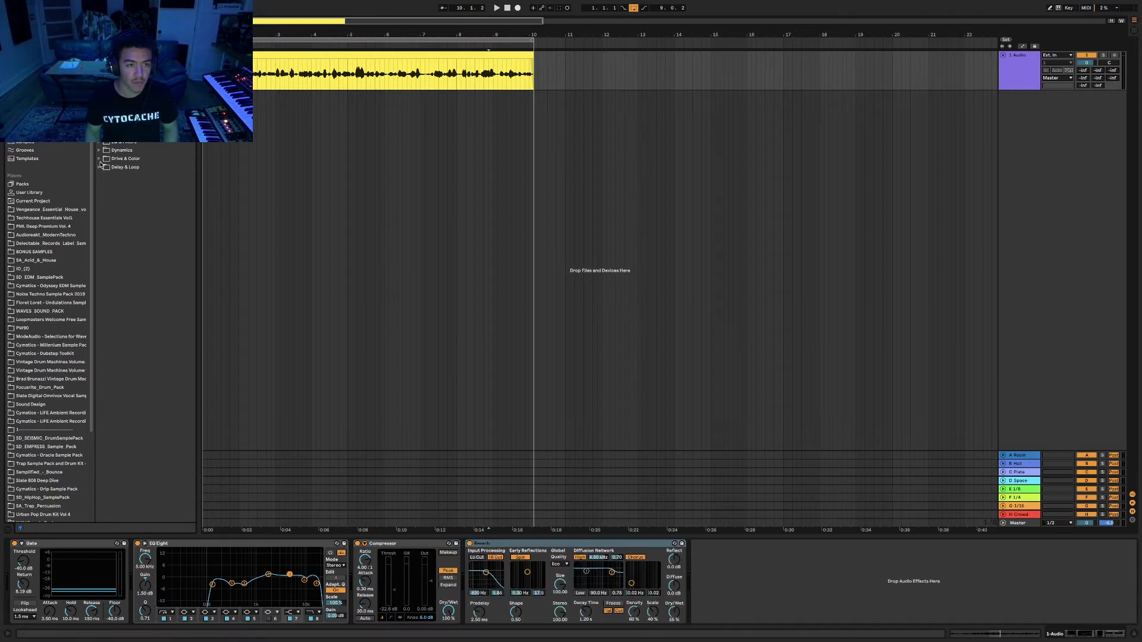
double_click(123, 159)
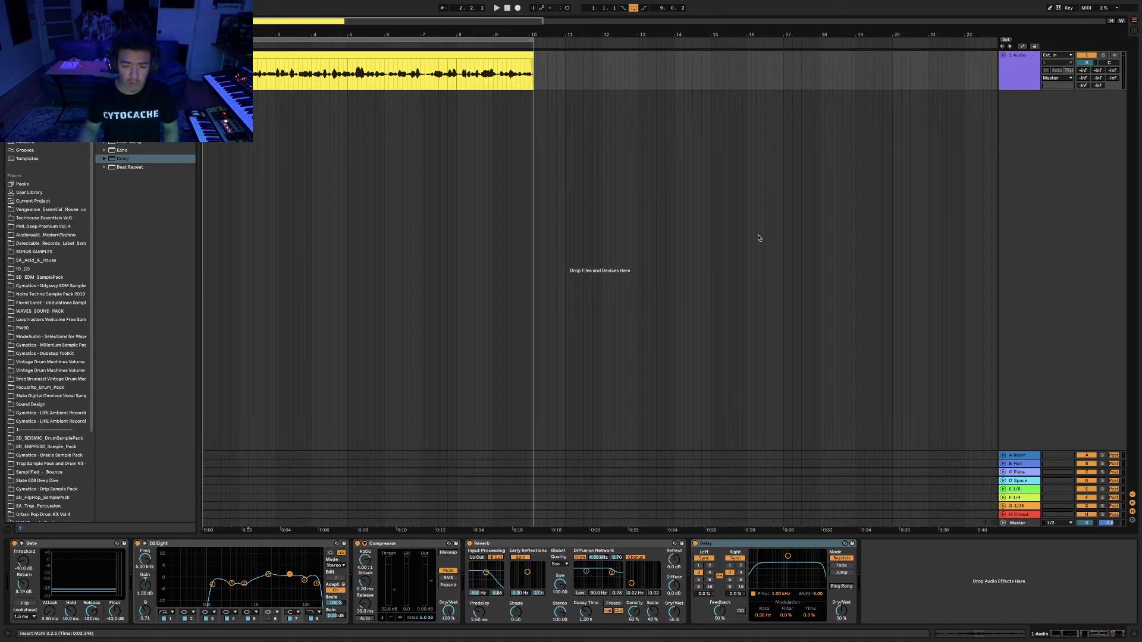
key("space")
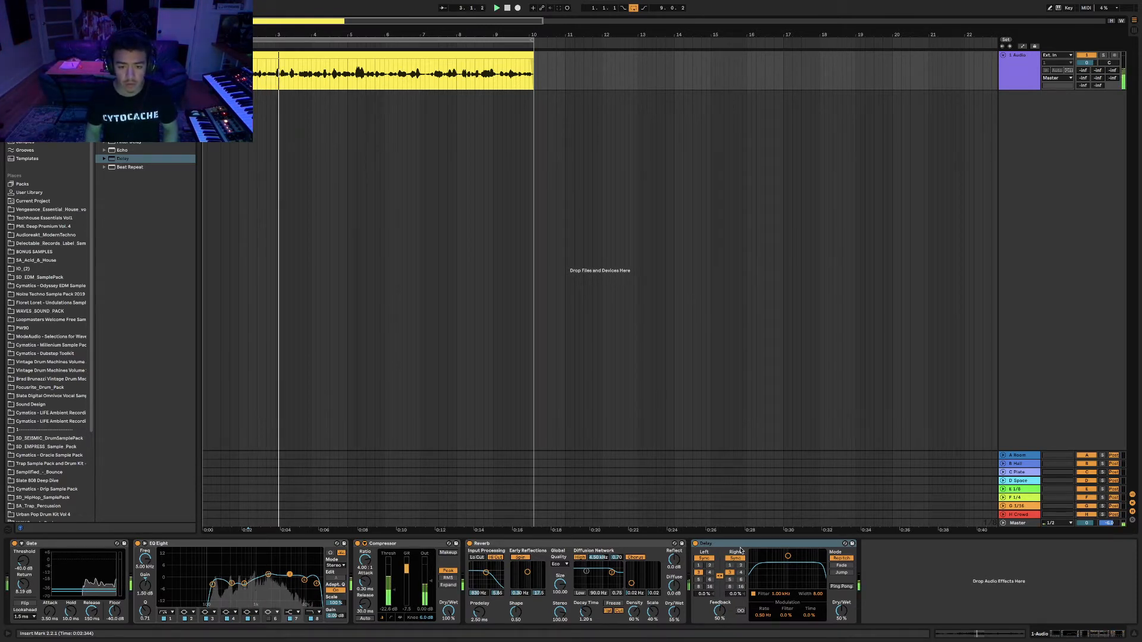
left_click_drag(842, 617, 842, 559)
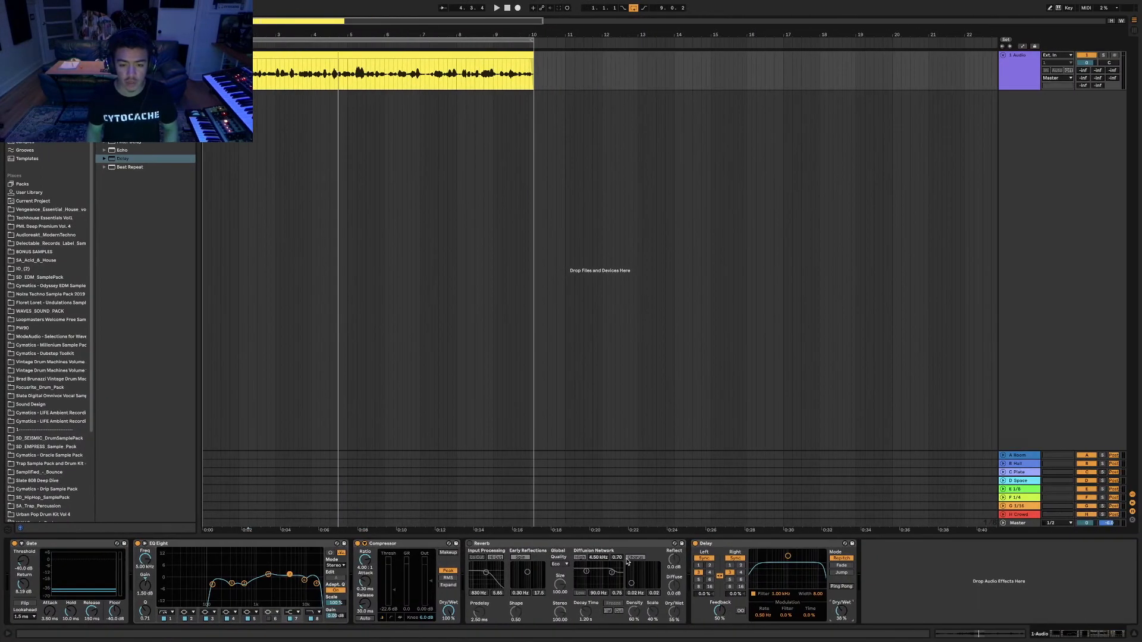
Delete the Reverb and Delay, set the insert marker near bar 5, and show the rack diagram.
left_click(512, 543)
left_click(725, 544, "shift")
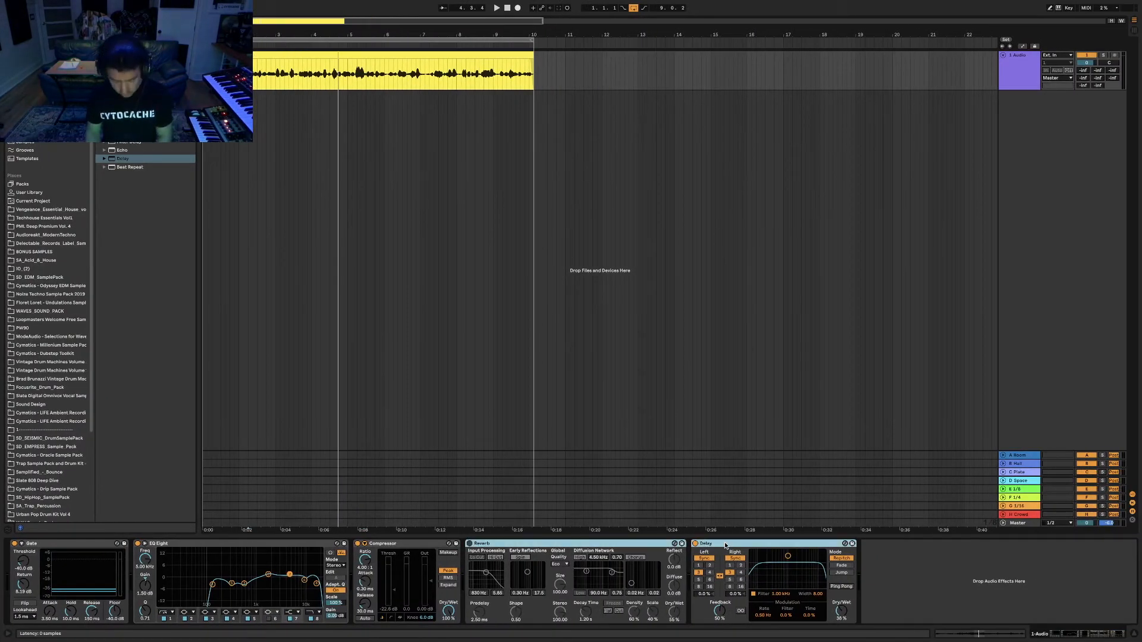
key("Delete")
left_click(362, 143)
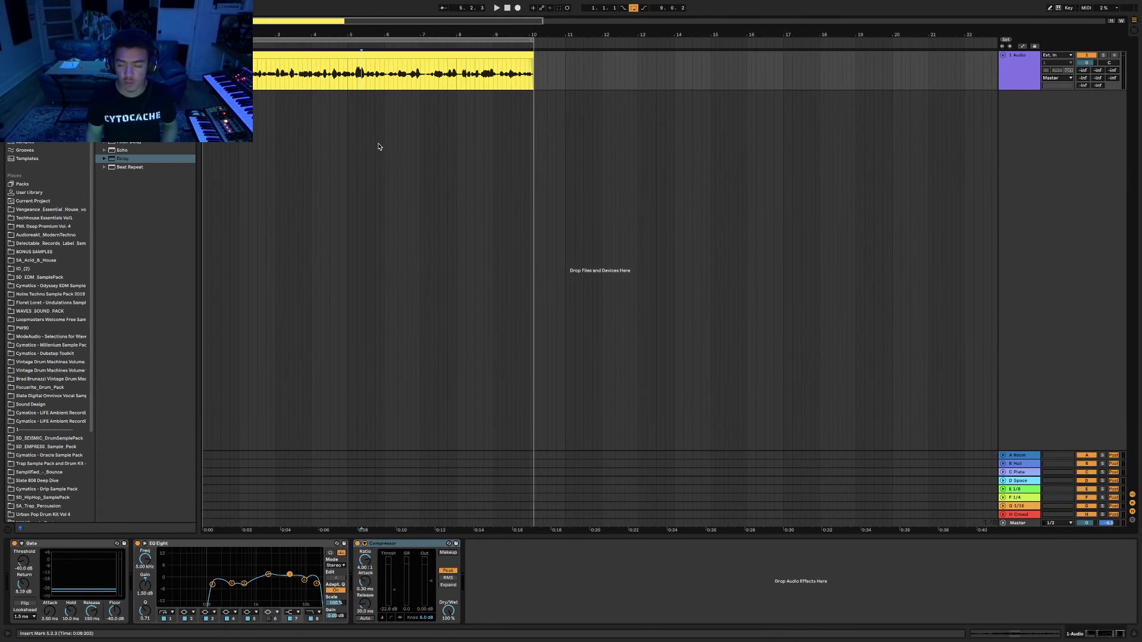
key("ctrl+Right")
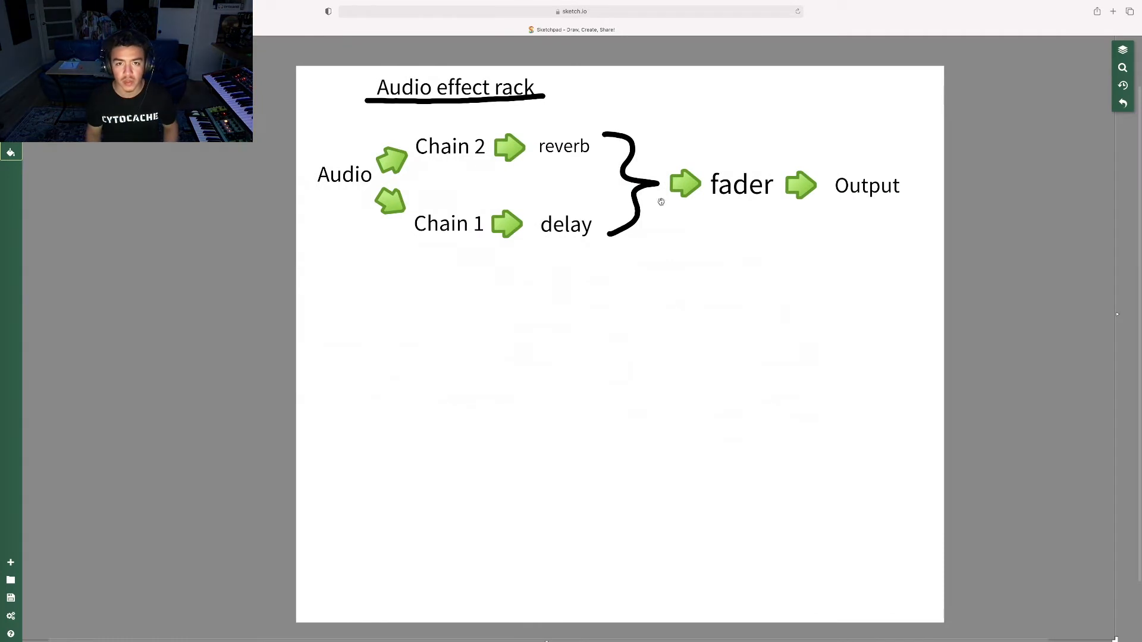
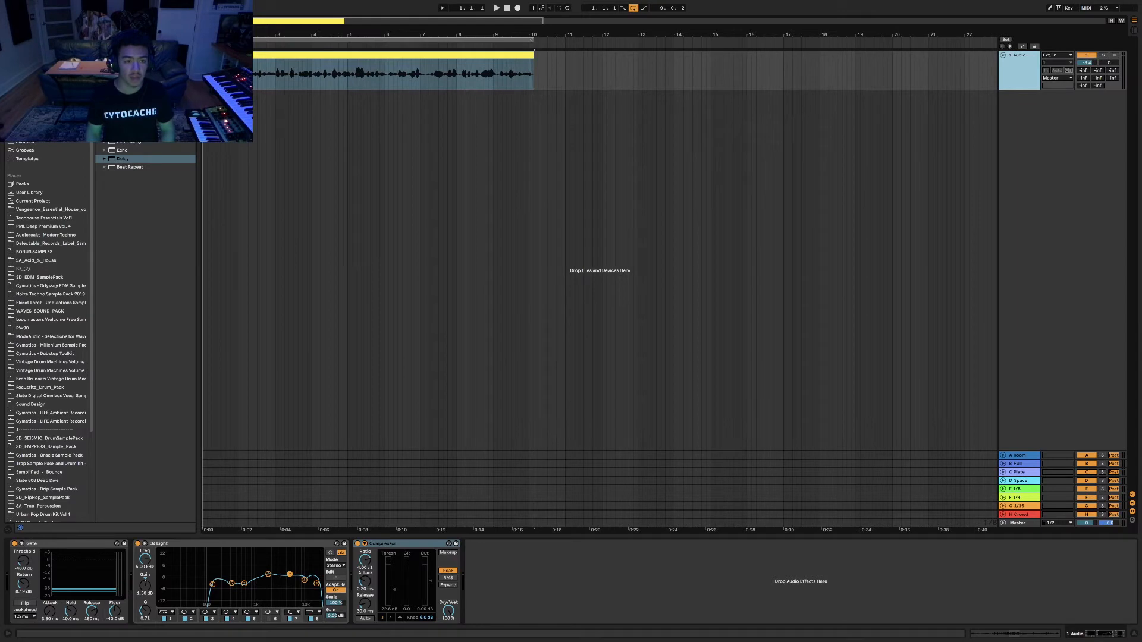
Group the Compressor into an Audio Effect Rack and add a second, empty chain.
key("super+f")
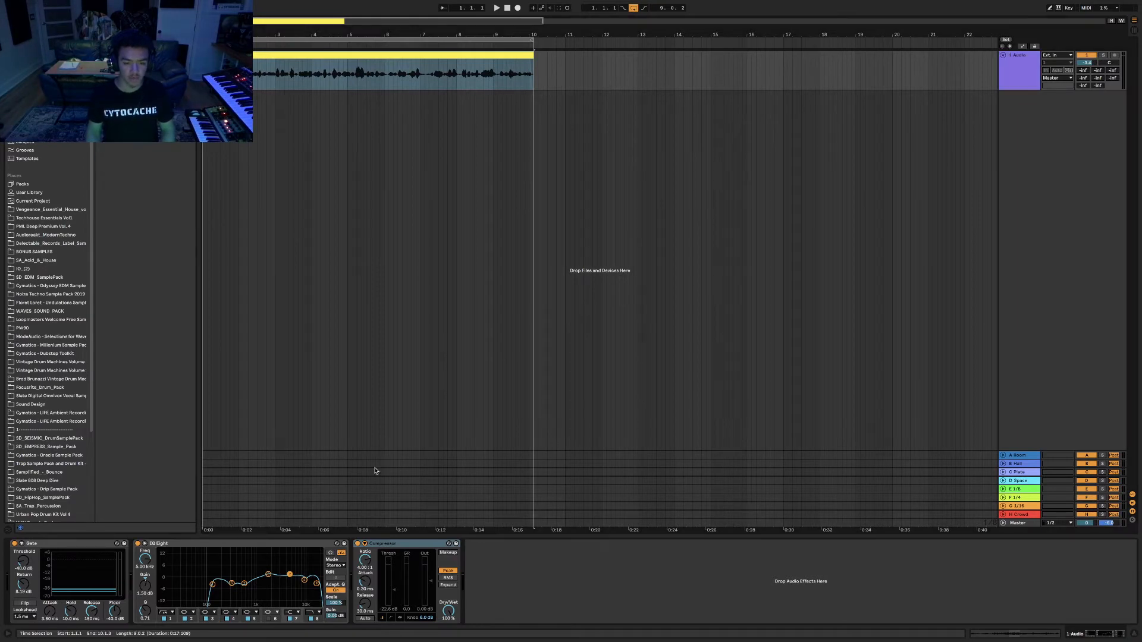
left_click(389, 544)
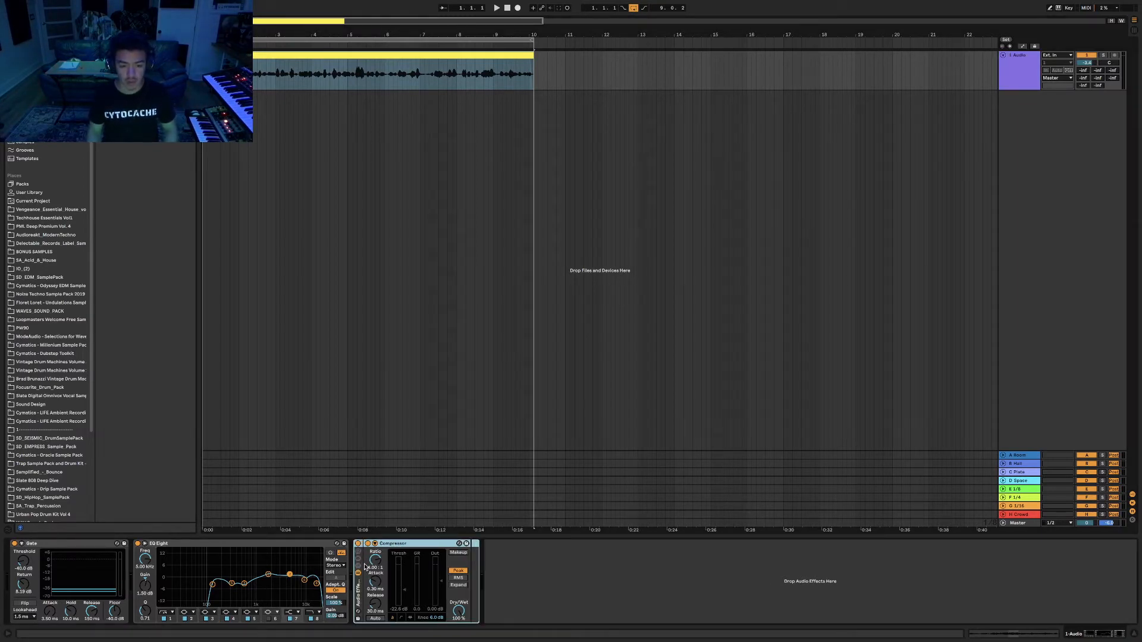
key("super+g")
key("space")
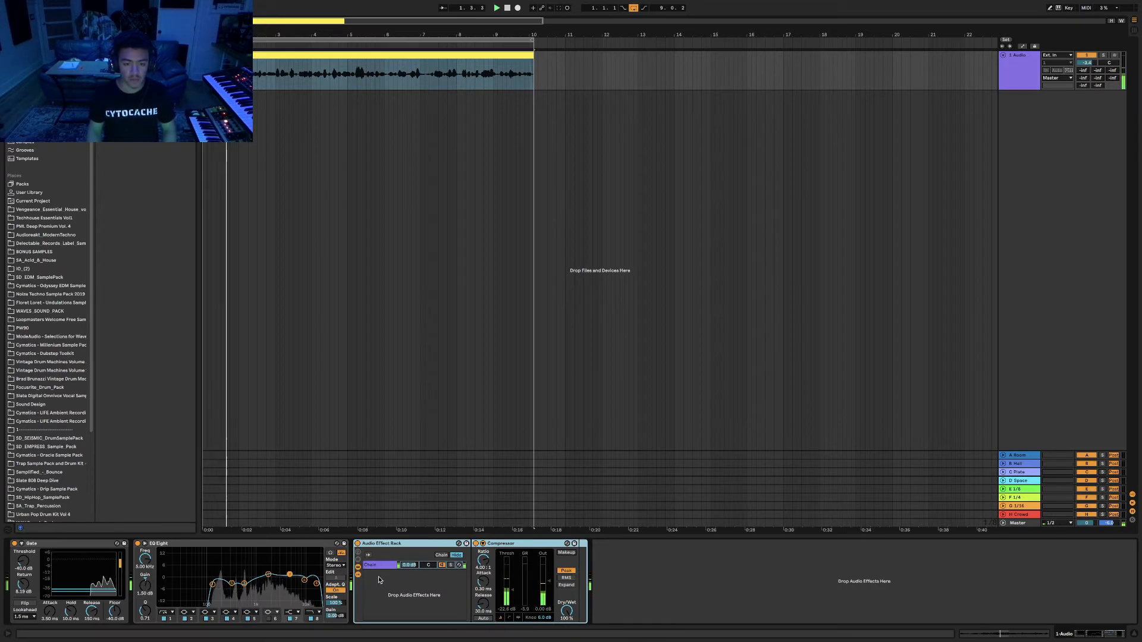
right_click(381, 581)
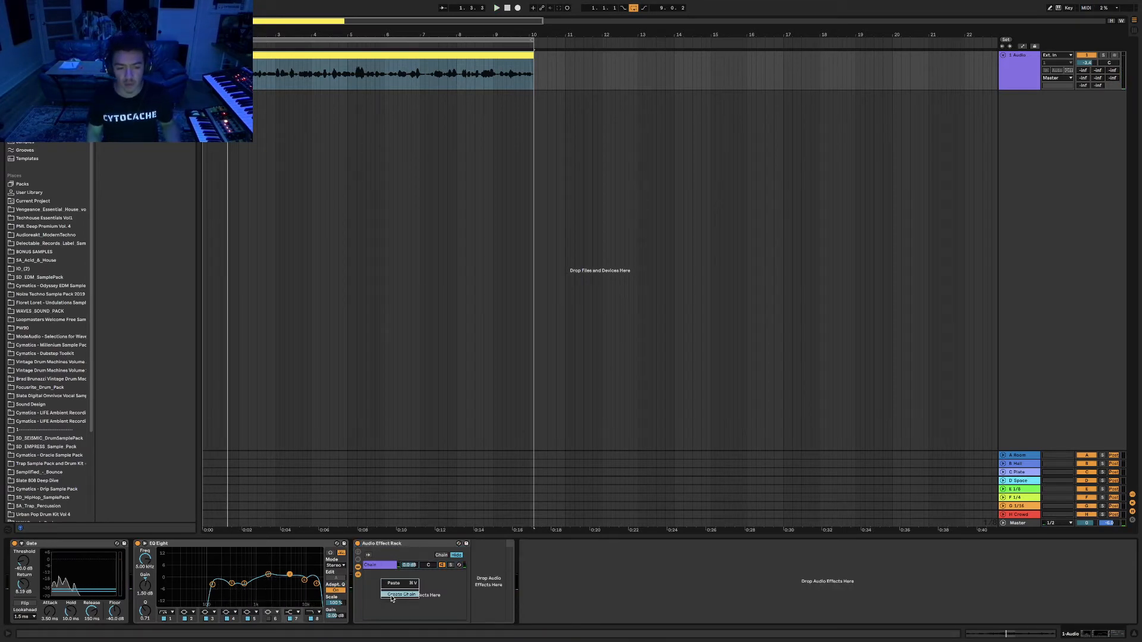
left_click(398, 594)
Compare the two chains, try the first chain at -9.6 dB, then reset it to 0.0 dB.
left_click(378, 566)
left_click(379, 573)
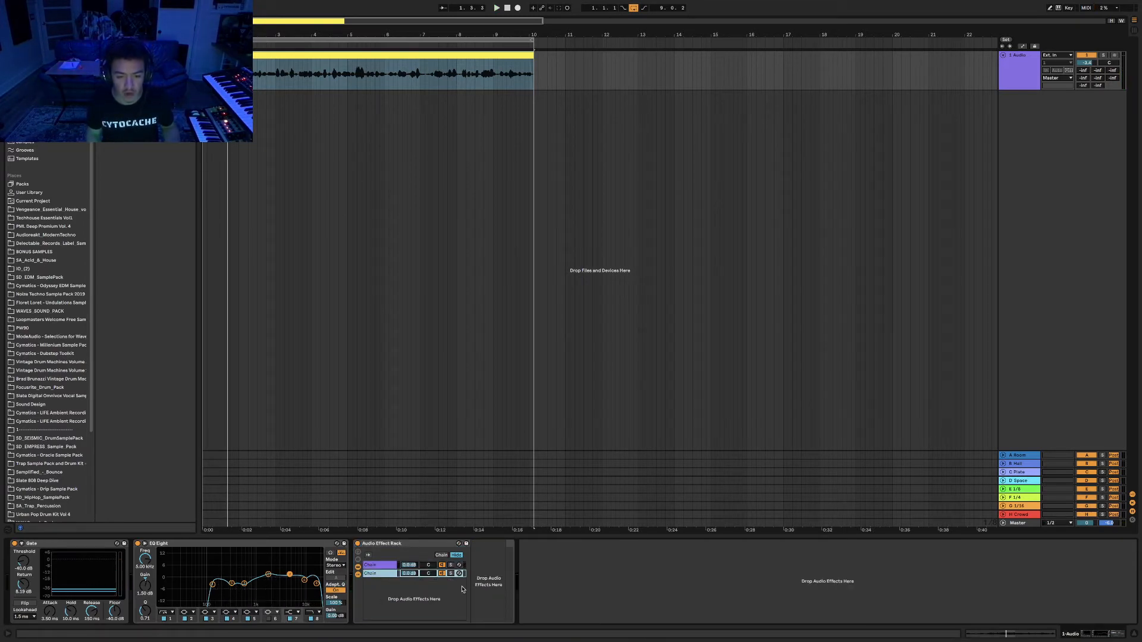
key("Up")
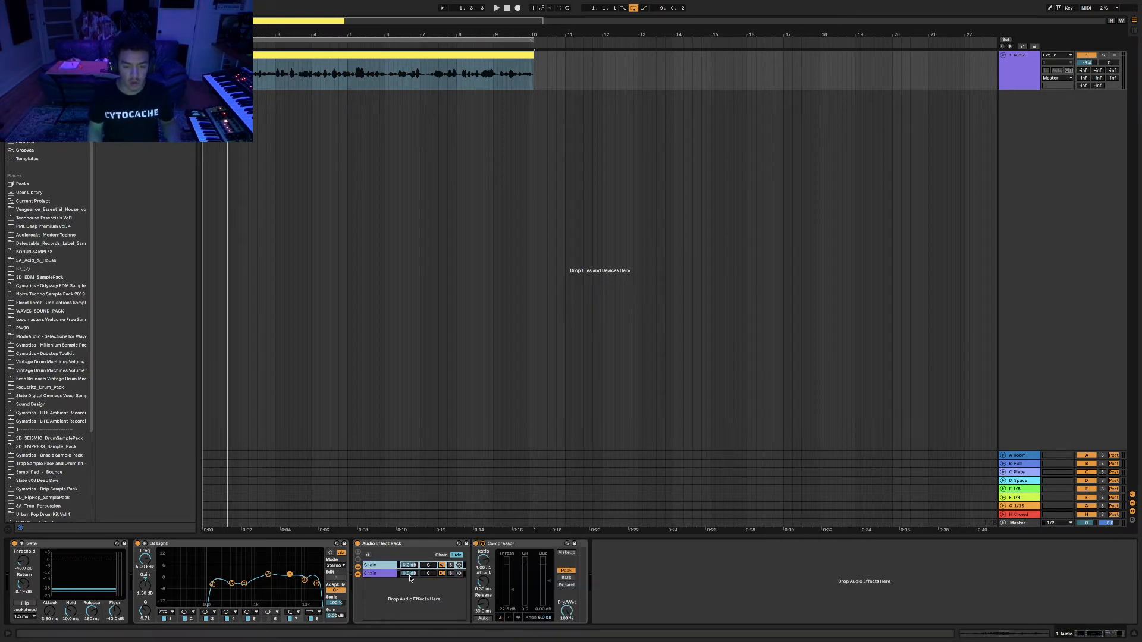
key("Down")
key("Up")
key("Down")
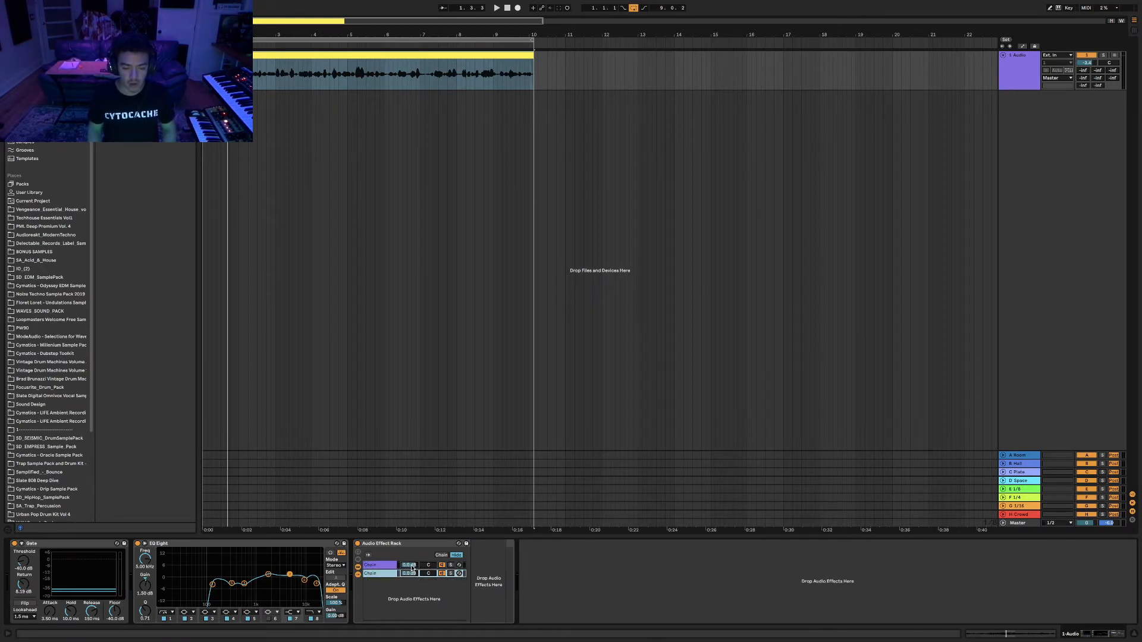
left_click_drag(410, 566, 411, 595)
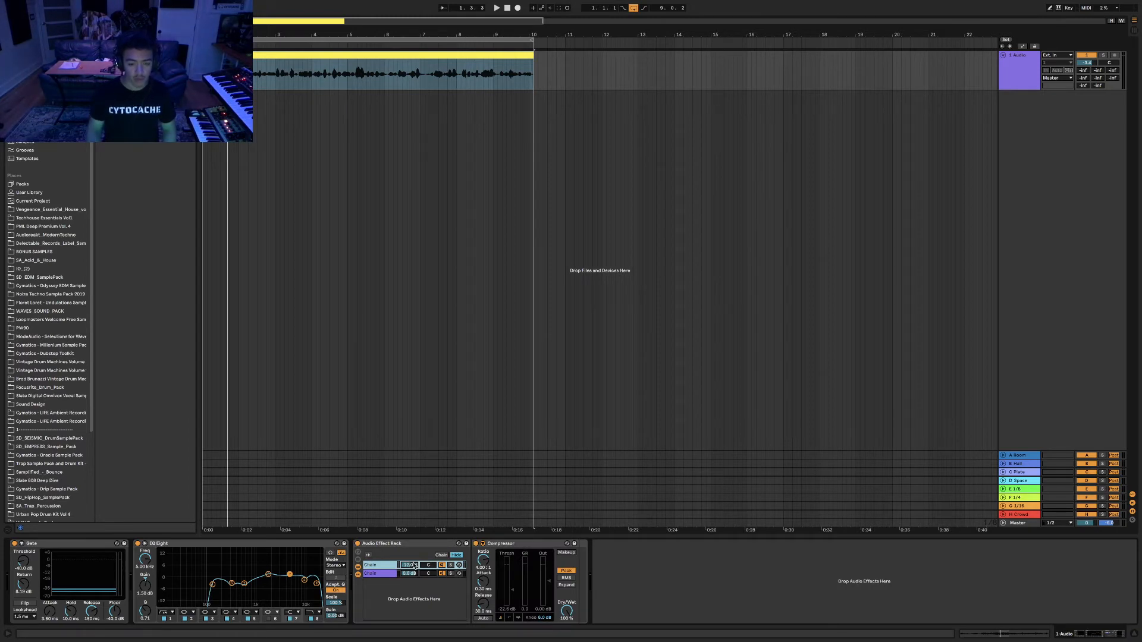
key("space")
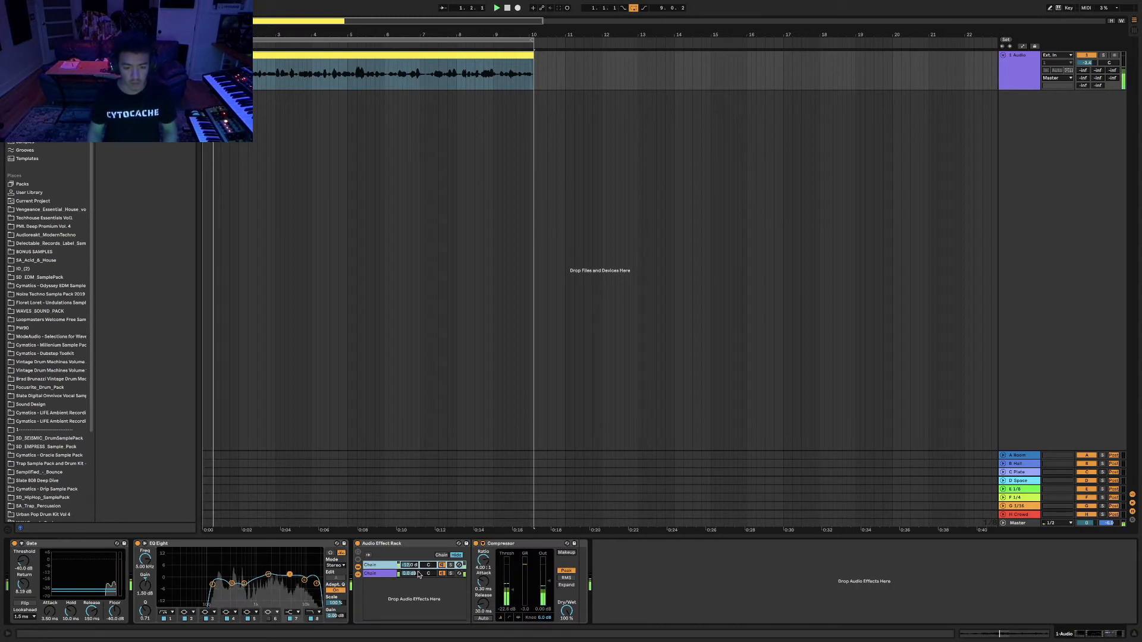
double_click(413, 567)
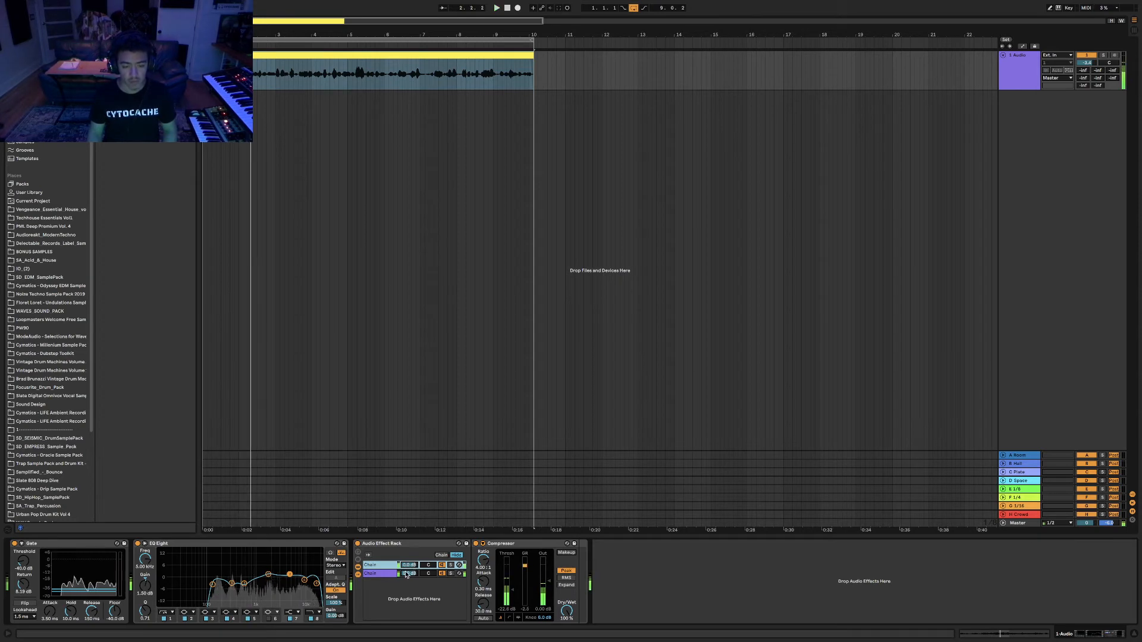
left_click(381, 575)
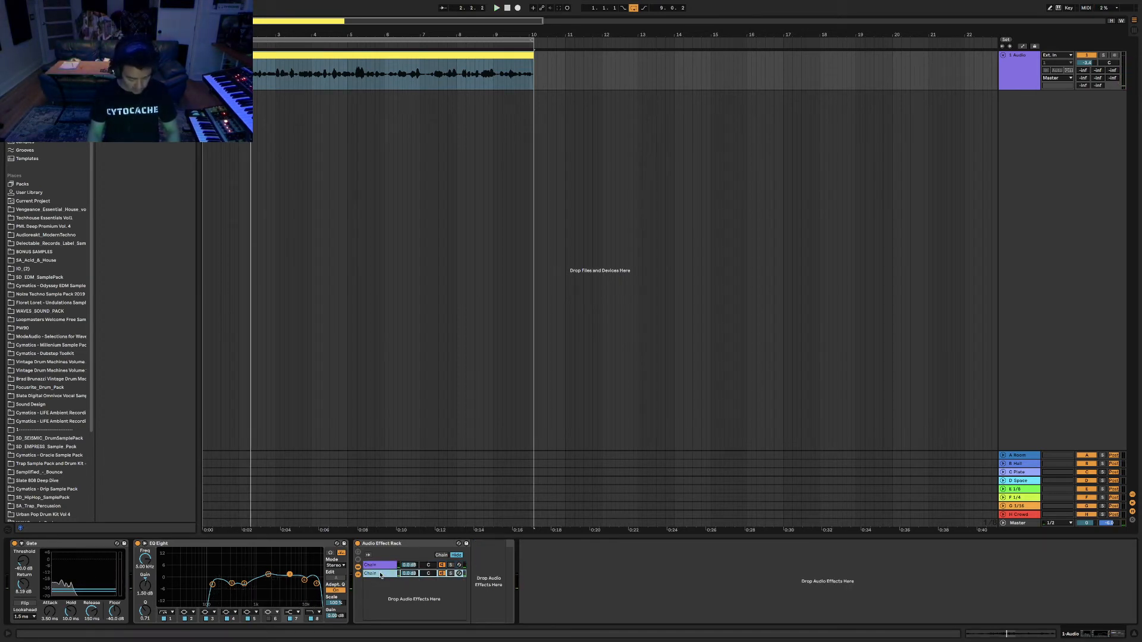
Create three more chains so the rack lists five, then play back the vocal.
right_click(379, 592)
left_click(387, 607)
right_click(376, 597)
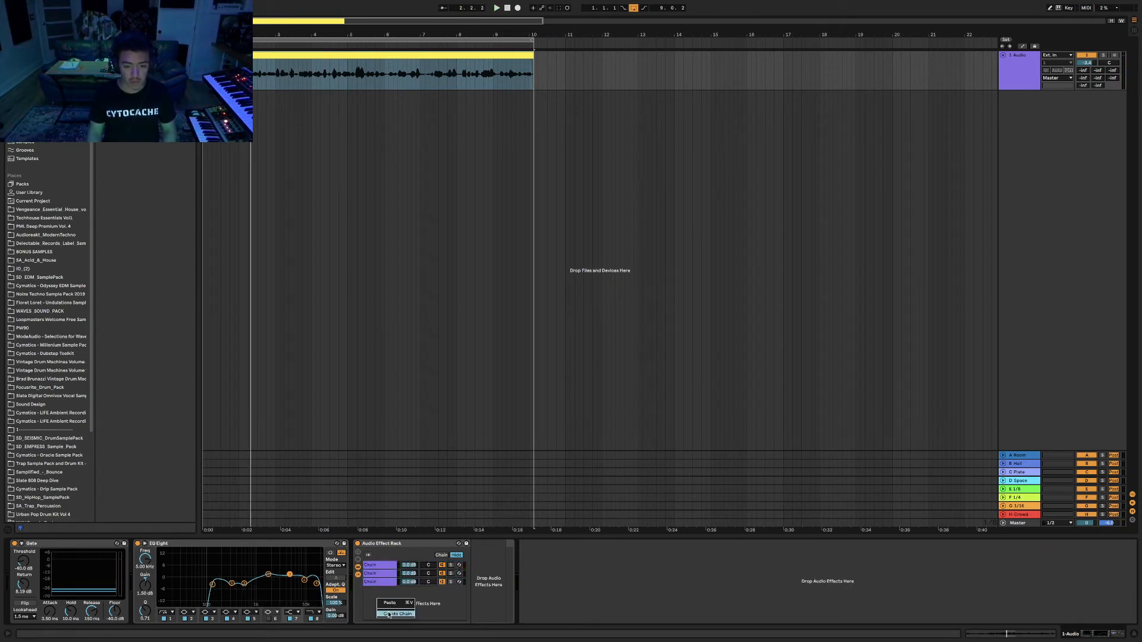
left_click(386, 610)
right_click(374, 602)
left_click(387, 617)
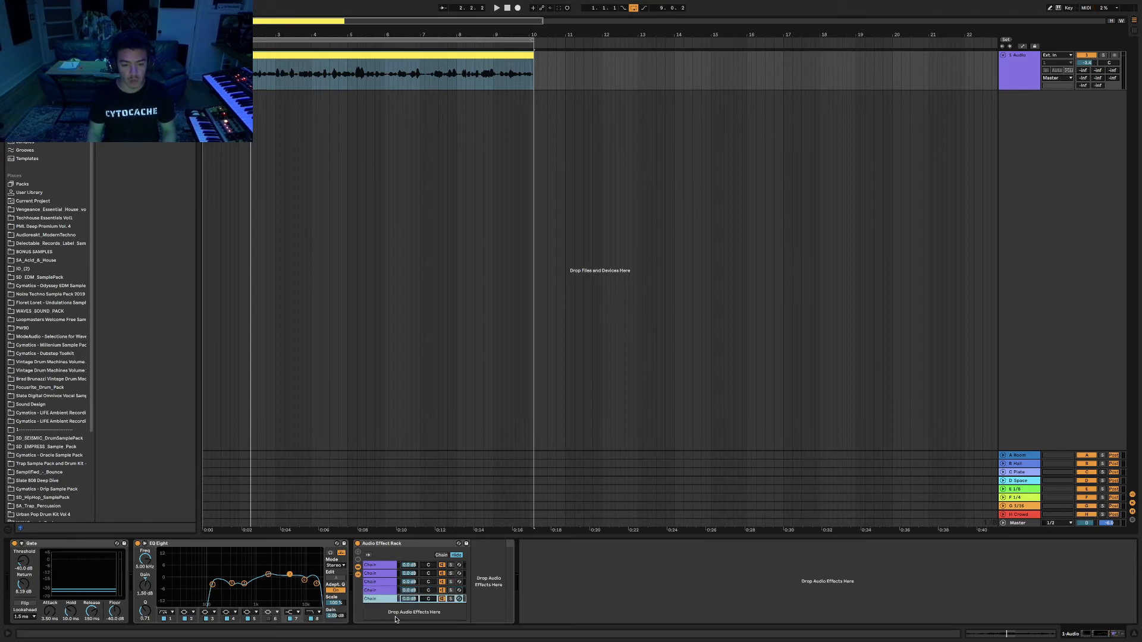
key("space")
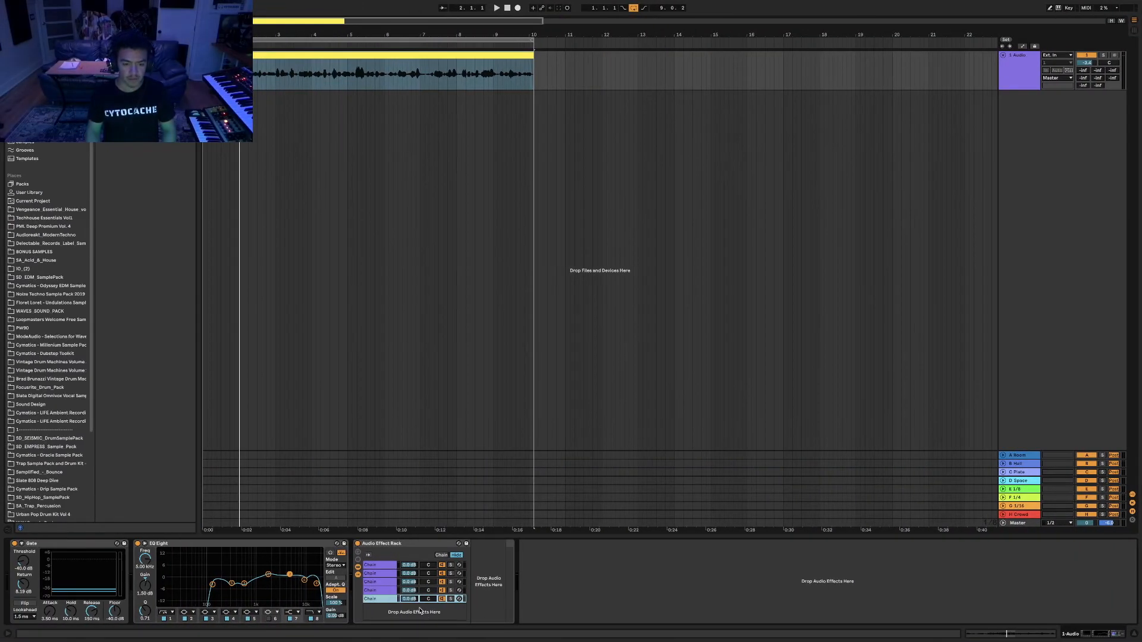
Cut the rack, undo back to the plain Compressor, and show the Audio Effects folders.
right_click(378, 546)
left_click(390, 547)
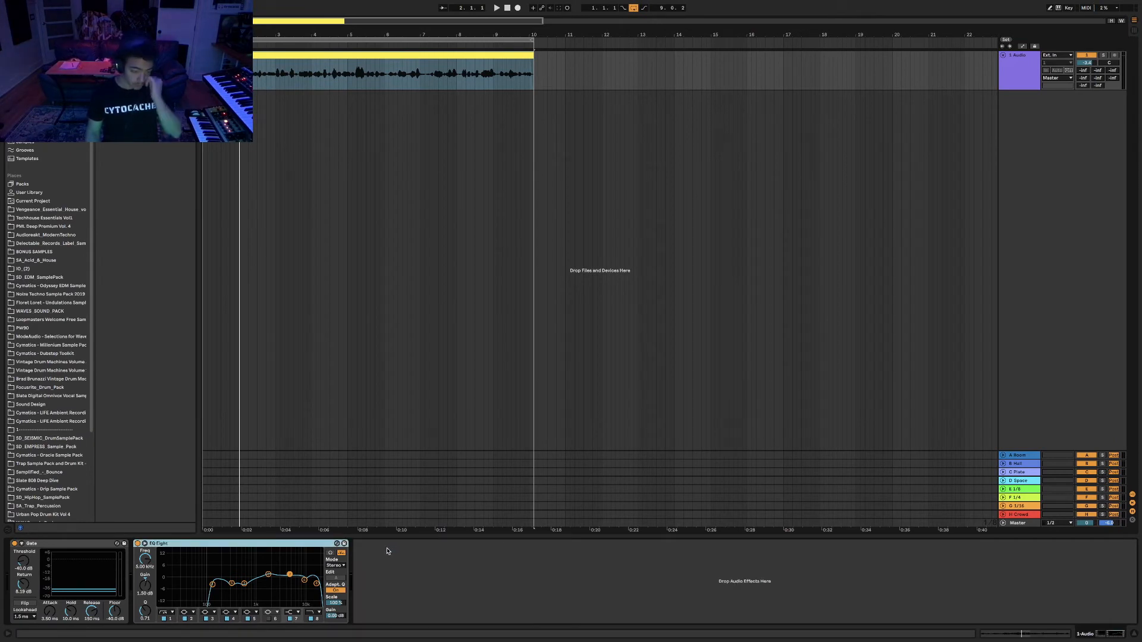
key("super+z")
key("super+z")
key("super+z")
key("super+z")
key("super+z")
key("super+z")
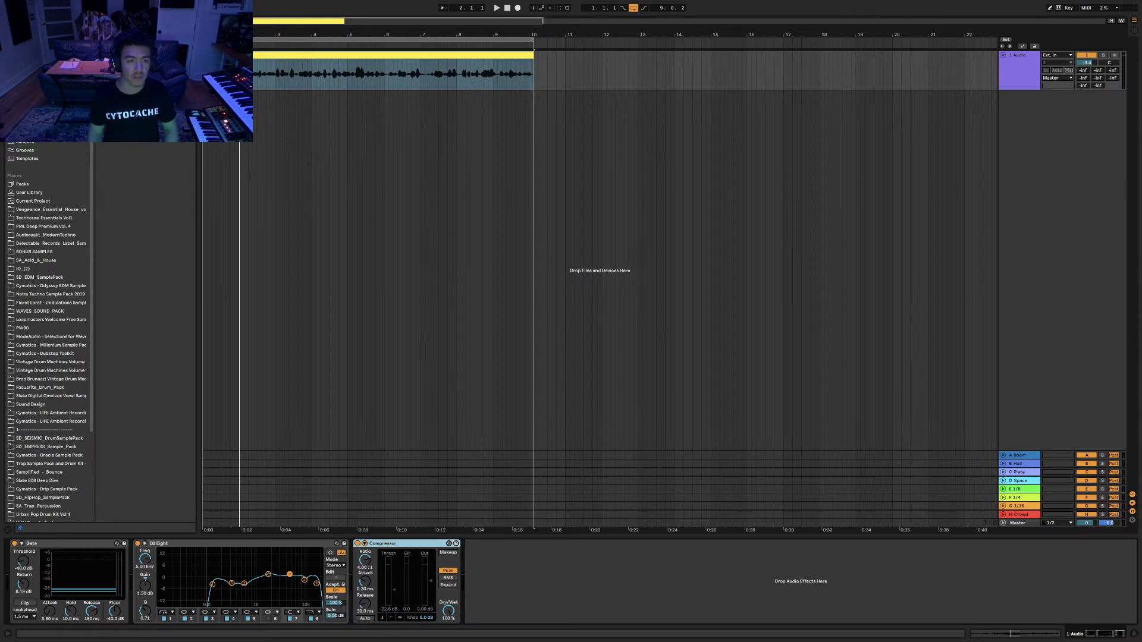
left_click(30, 99)
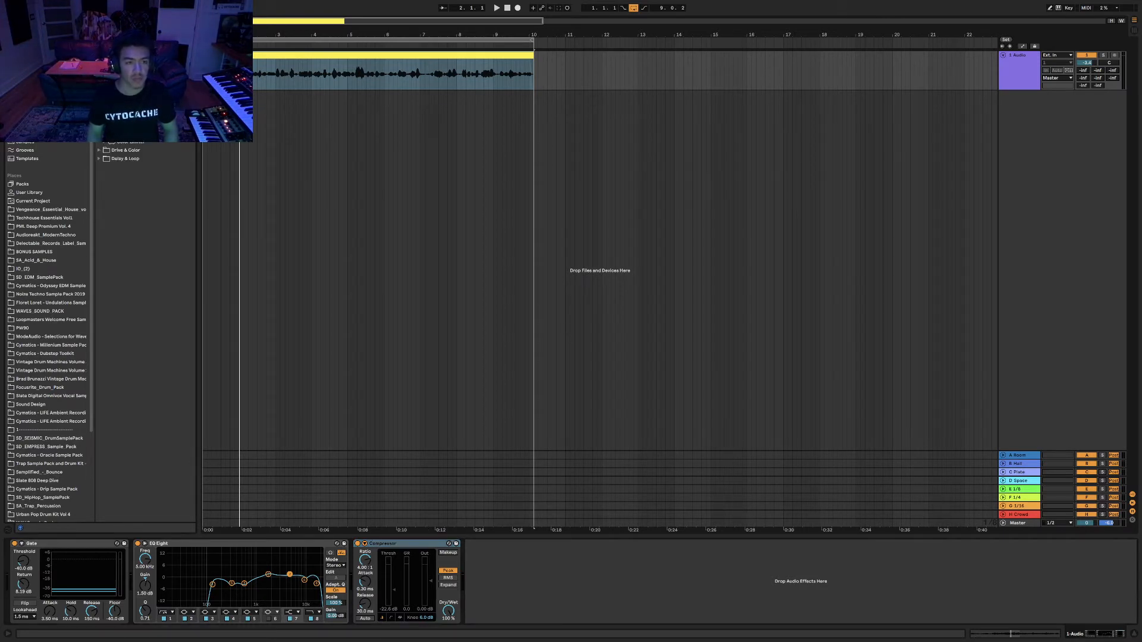
Load Multiband Dynamics right after the Compressor and select it.
double_click(133, 100)
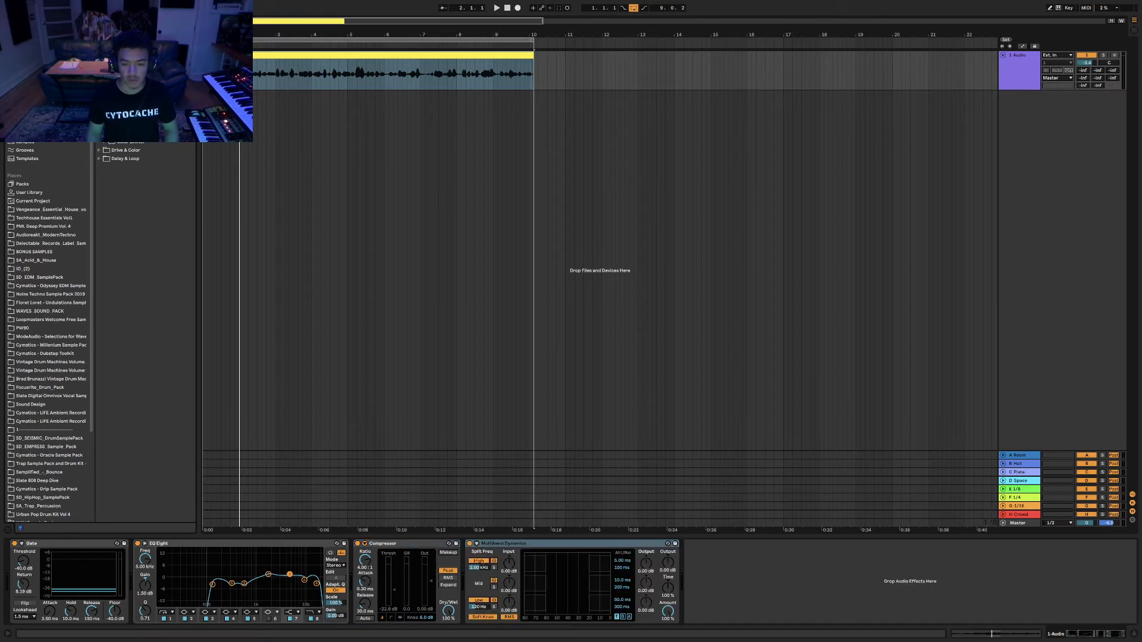
left_click(515, 545)
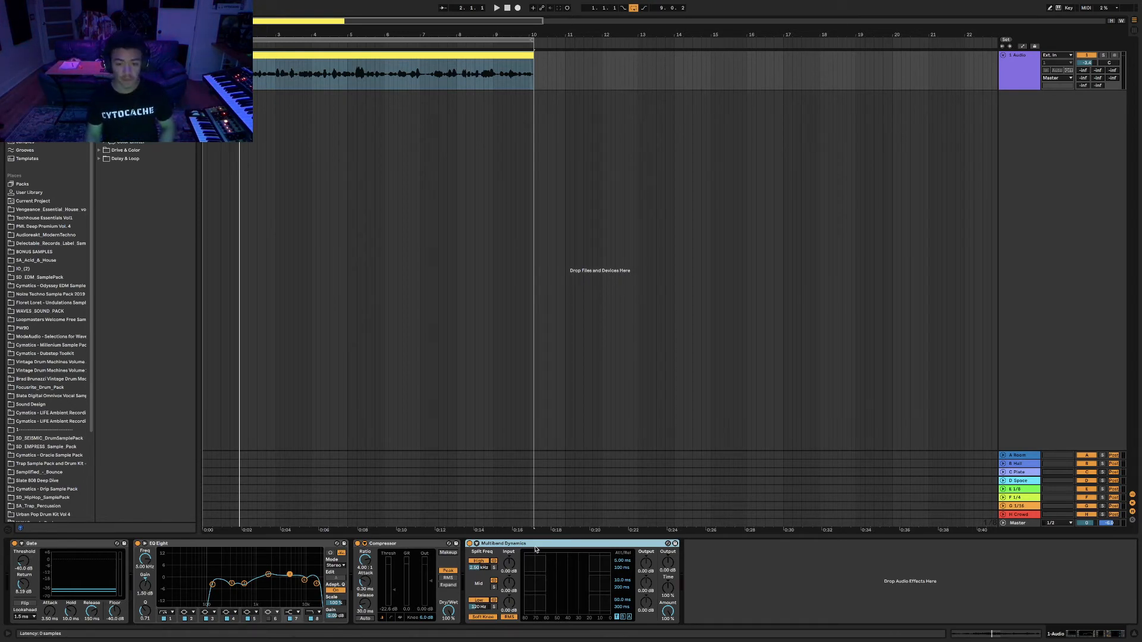
Group Multiband Dynamics into a rack, discard an extra empty chain, and duplicate the Multiband chain.
left_click(536, 548)
key("ctrl+g")
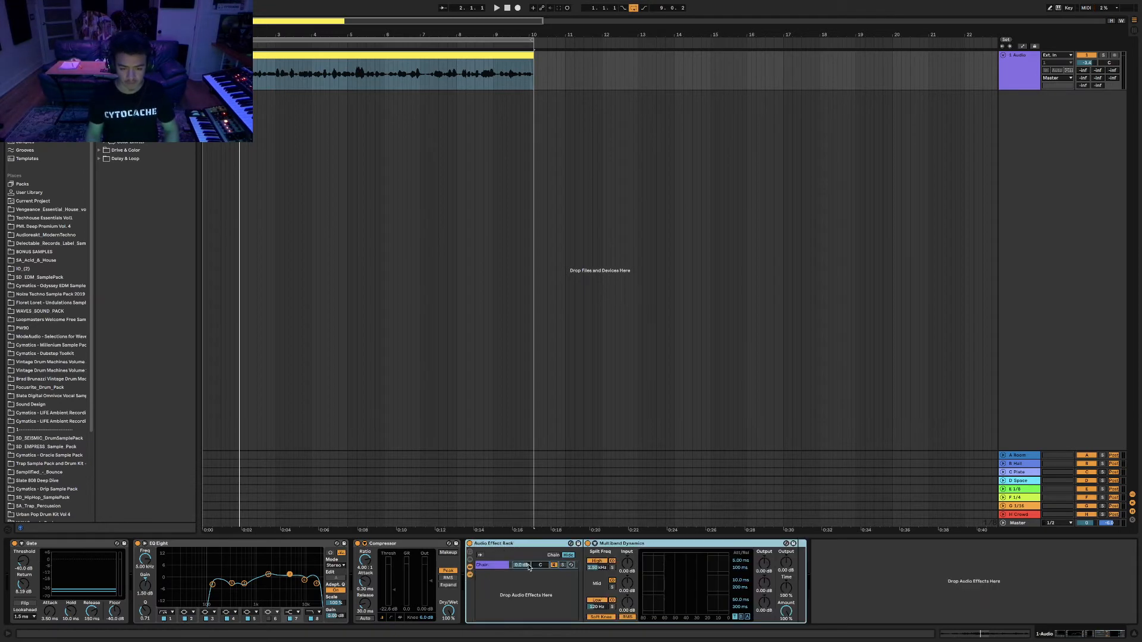
left_click(492, 564)
left_click(502, 592)
right_click(492, 578)
left_click(495, 593)
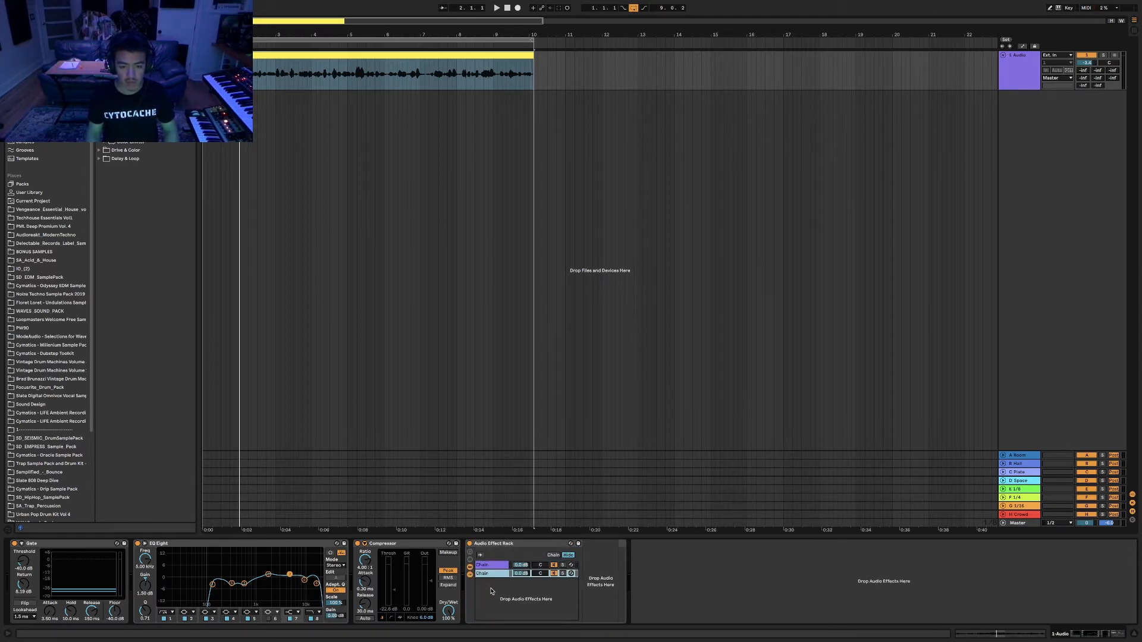
left_click(492, 593)
right_click(495, 594)
left_click(492, 575)
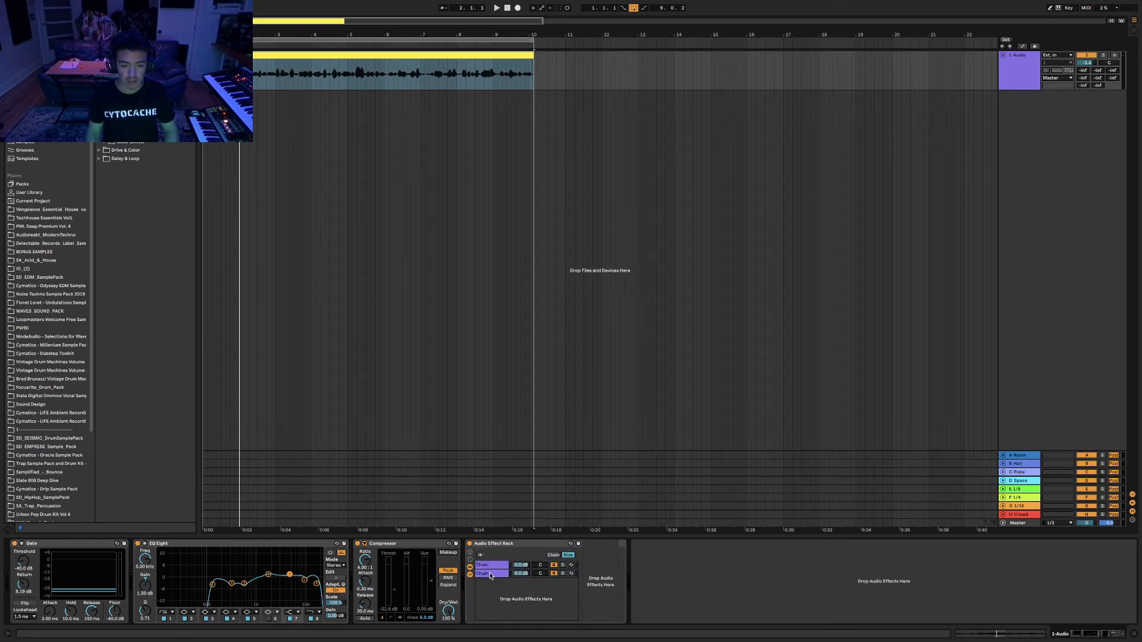
left_click(490, 574)
key("Delete")
key("super+d")
key("super+d")
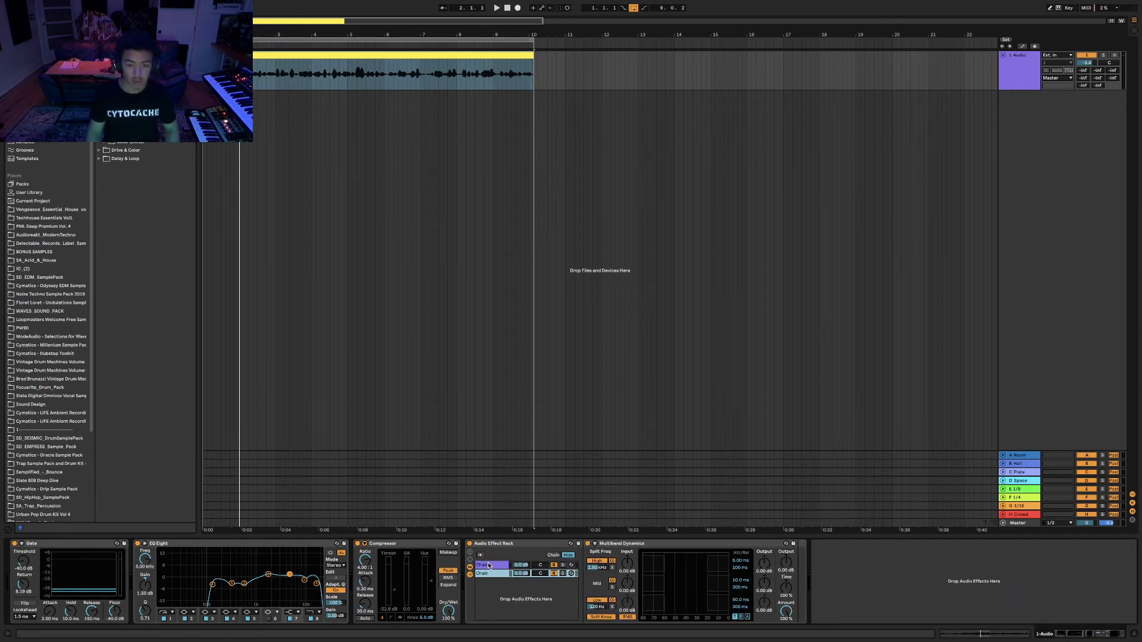
Rename the rack's three chains high, mid and low.
left_click(493, 573)
left_click(493, 565)
left_click(493, 573)
left_click(492, 582)
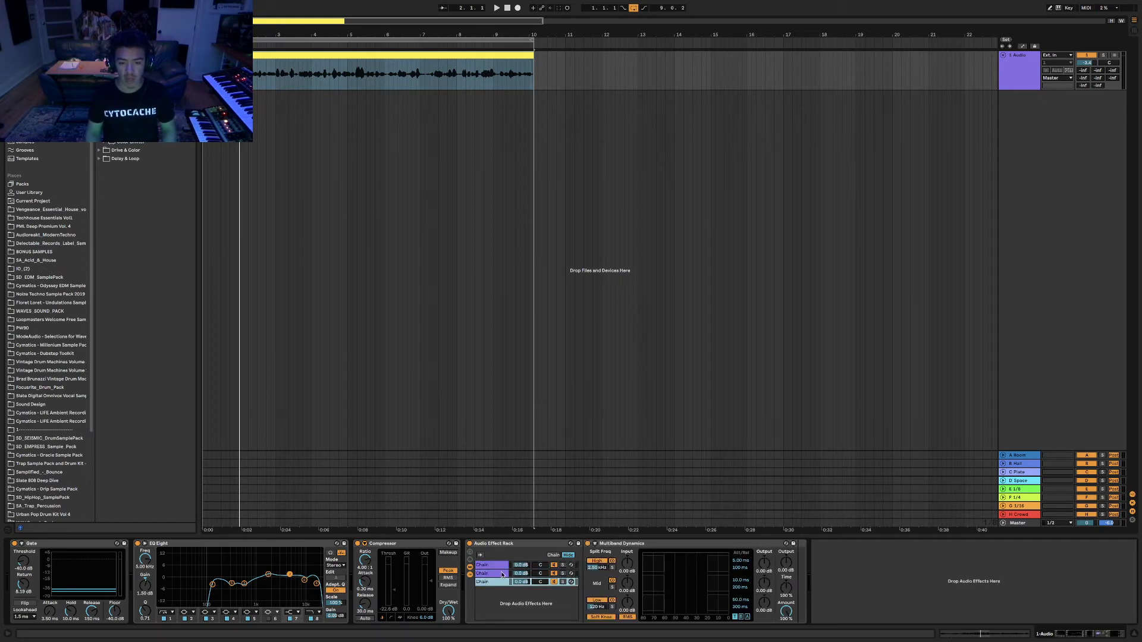
left_click(497, 566)
key("super+r")
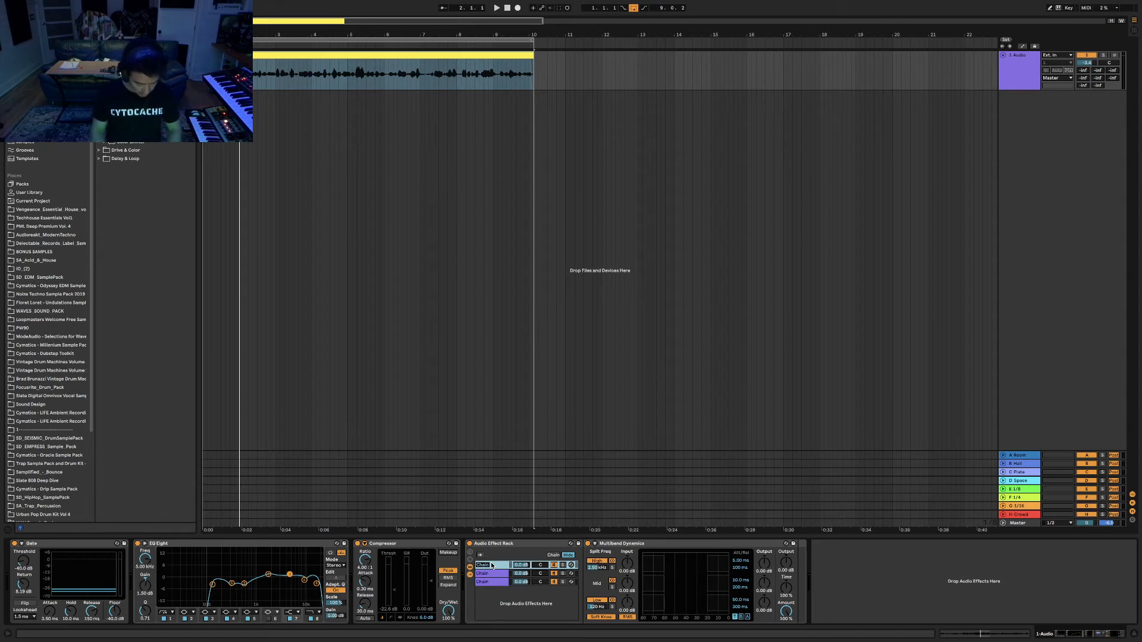
type("high")
left_click(491, 574)
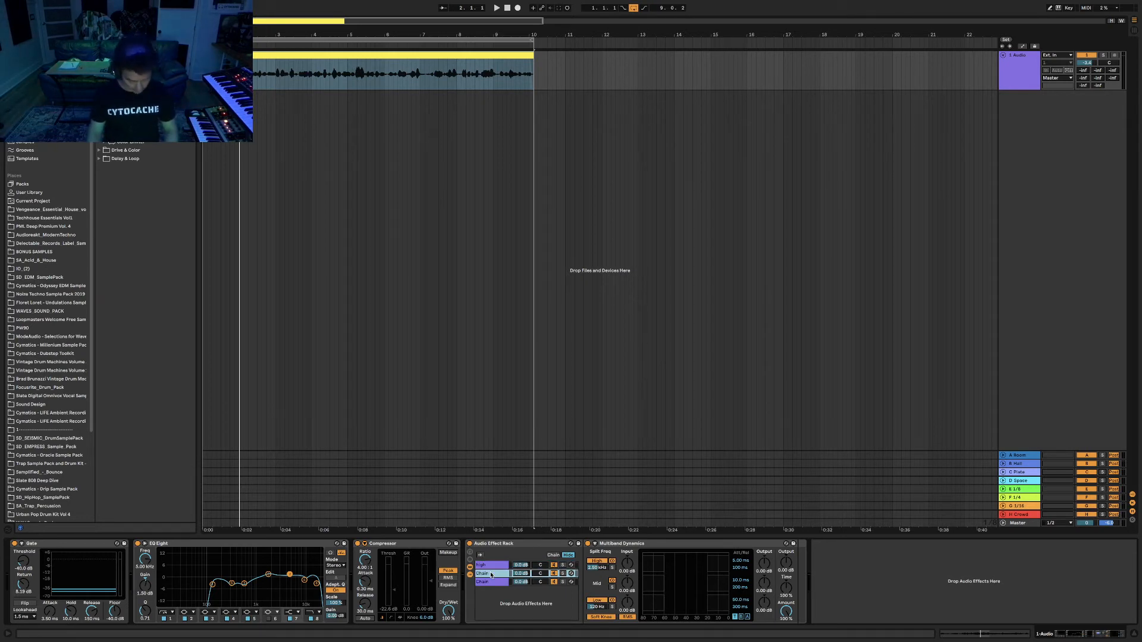
key("super+r")
type("m")
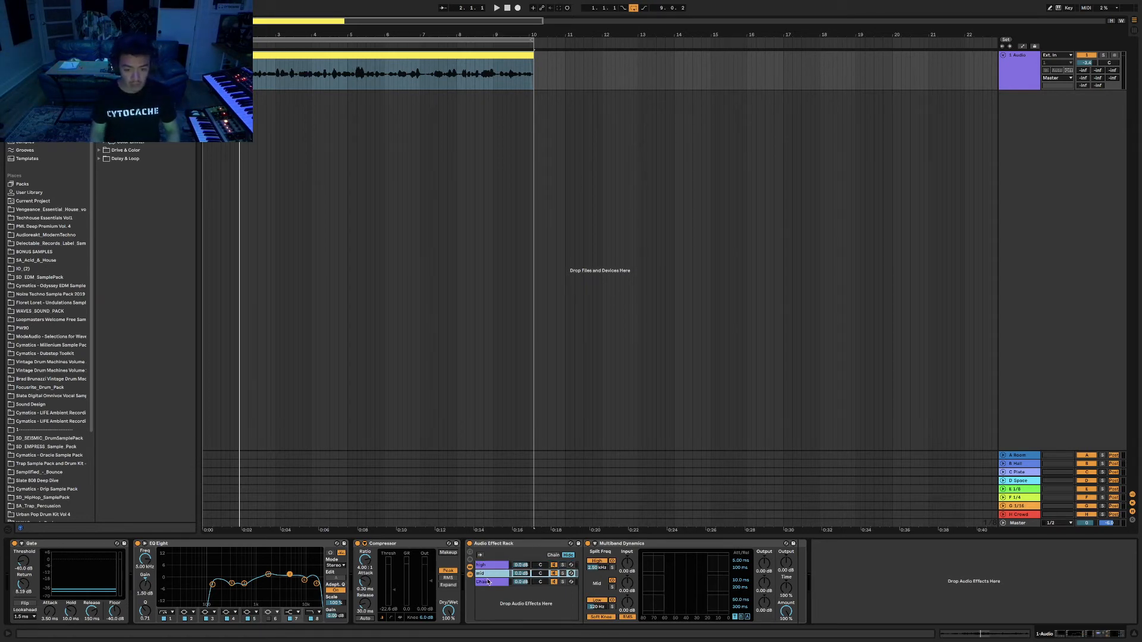
left_click(488, 582)
key("super+r")
type("l")
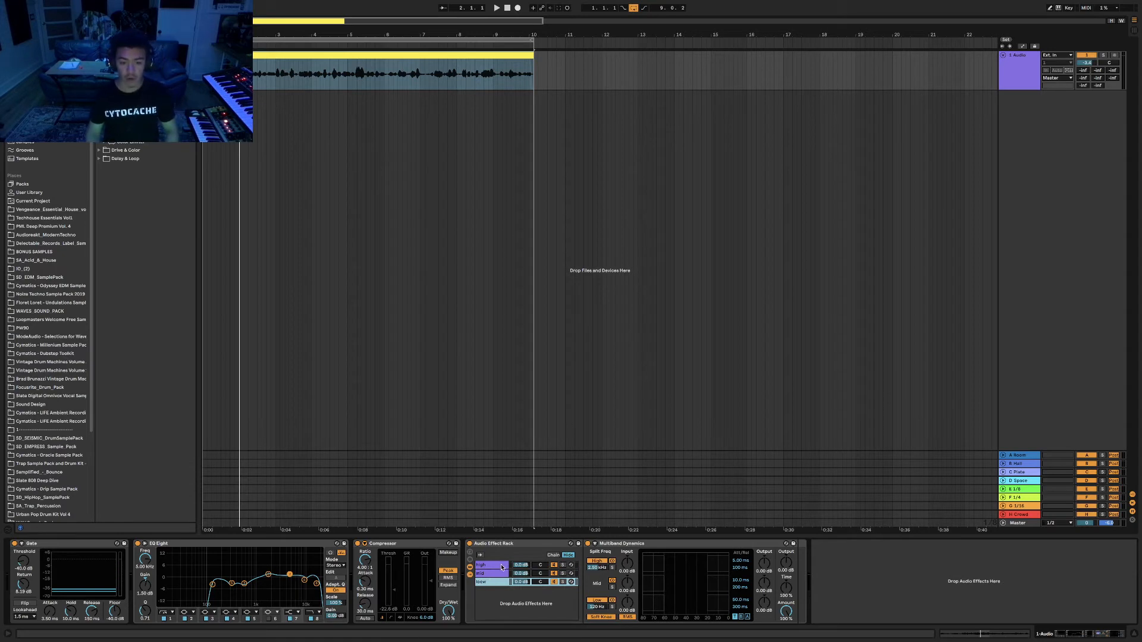
Solo the High, Mid and Low bands in the matching chains' Multiband Dynamics, then audition the rack.
left_click(502, 567)
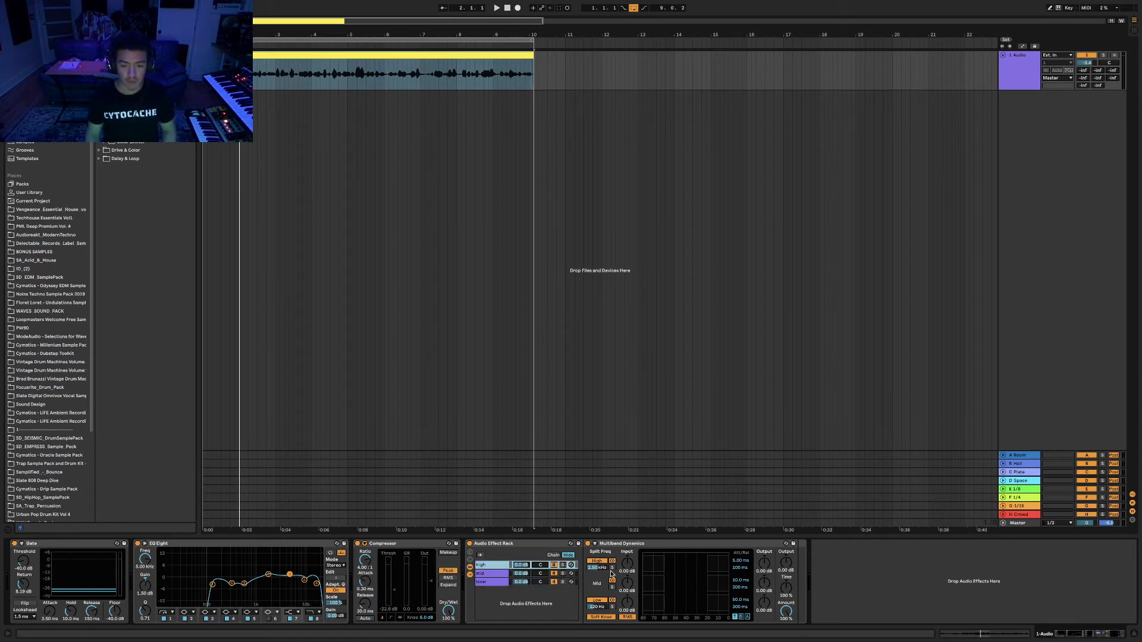
left_click(612, 568)
left_click(491, 575)
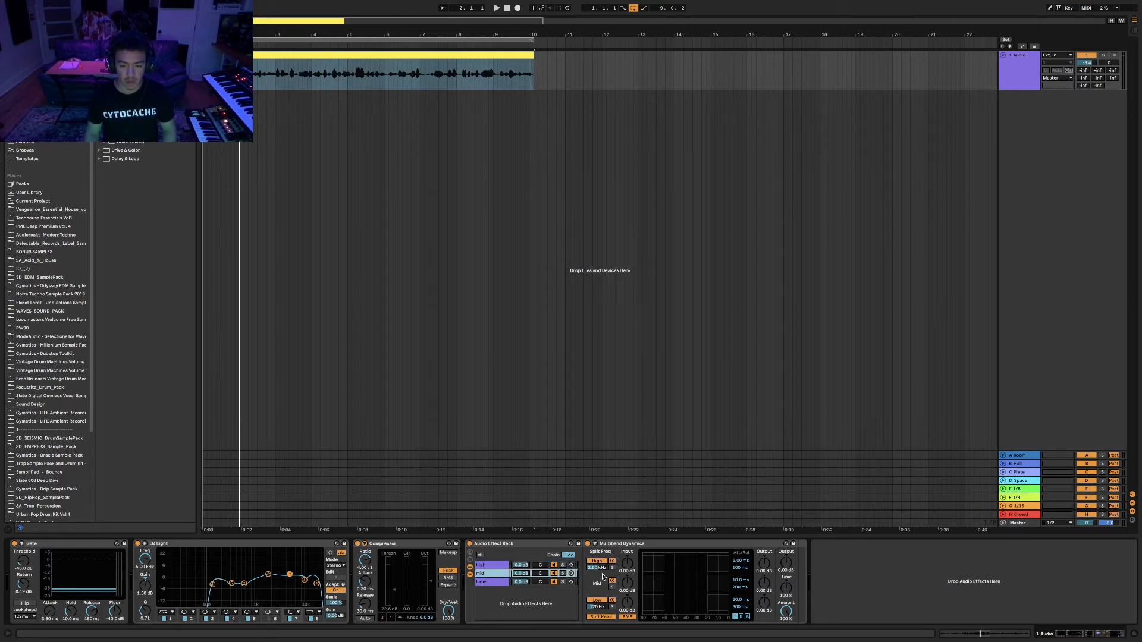
double_click(612, 587)
left_click(492, 582)
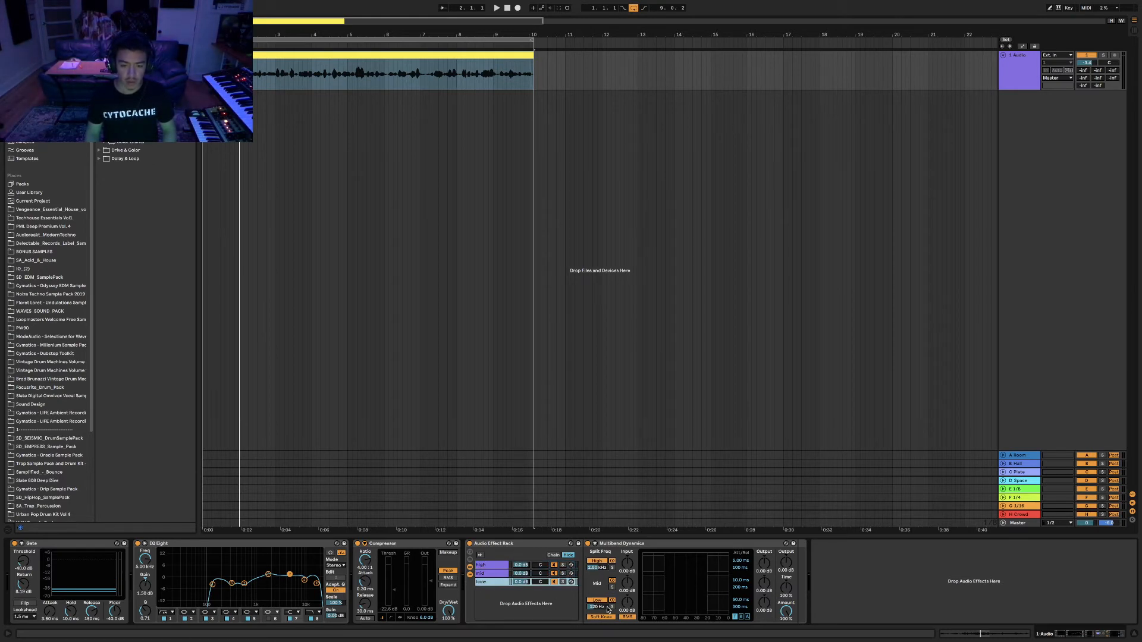
left_click(611, 608)
left_click(492, 566)
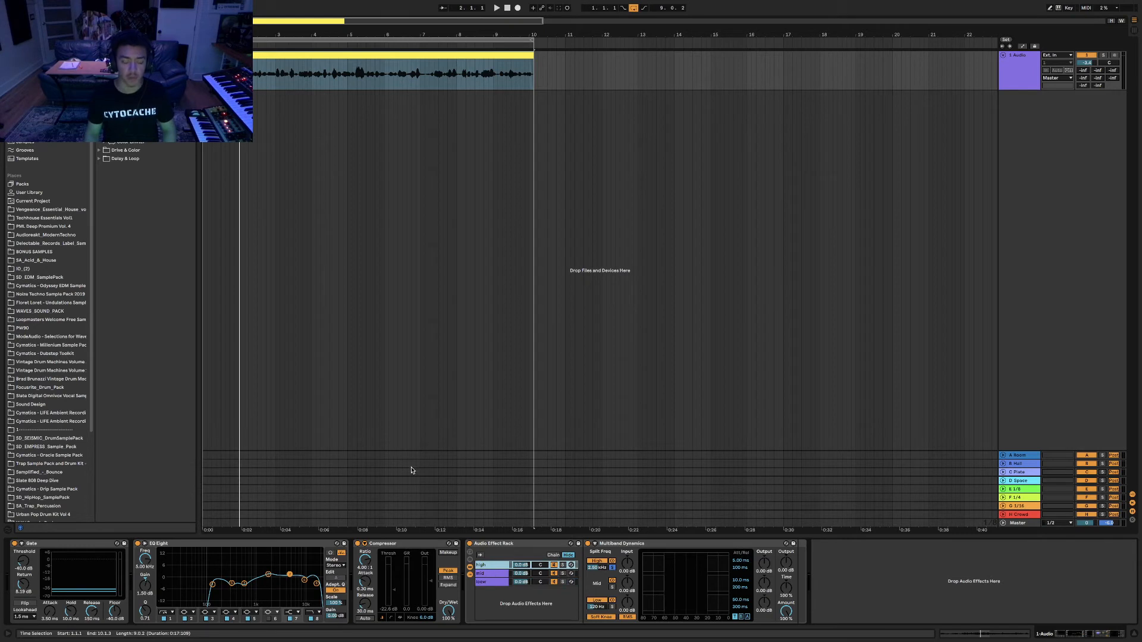
key("space")
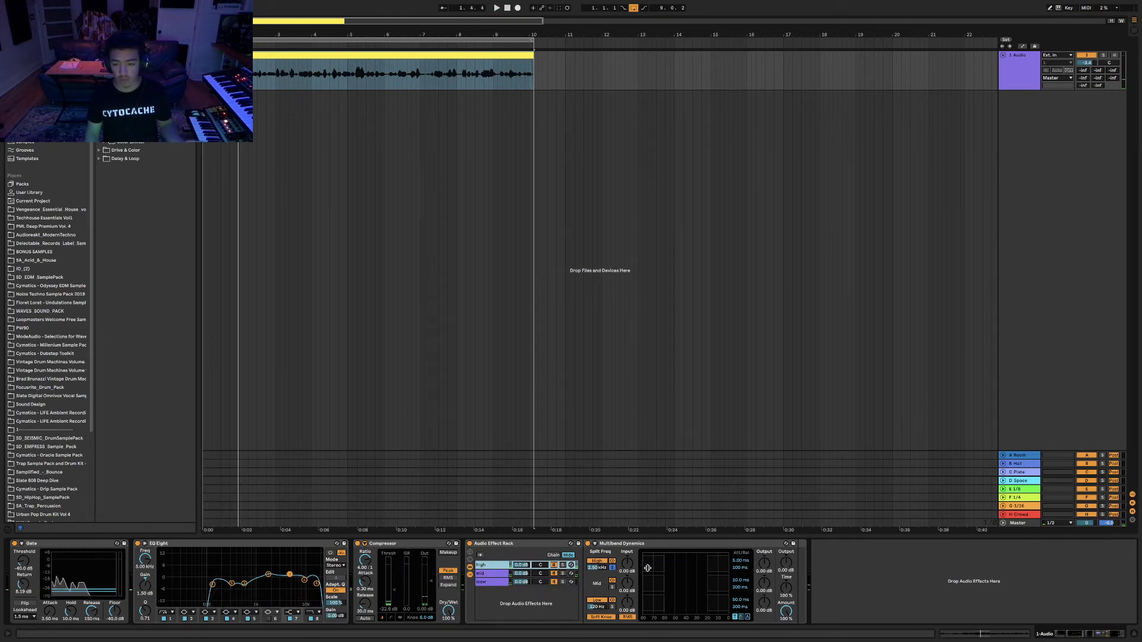
left_click(554, 573)
left_click(554, 581)
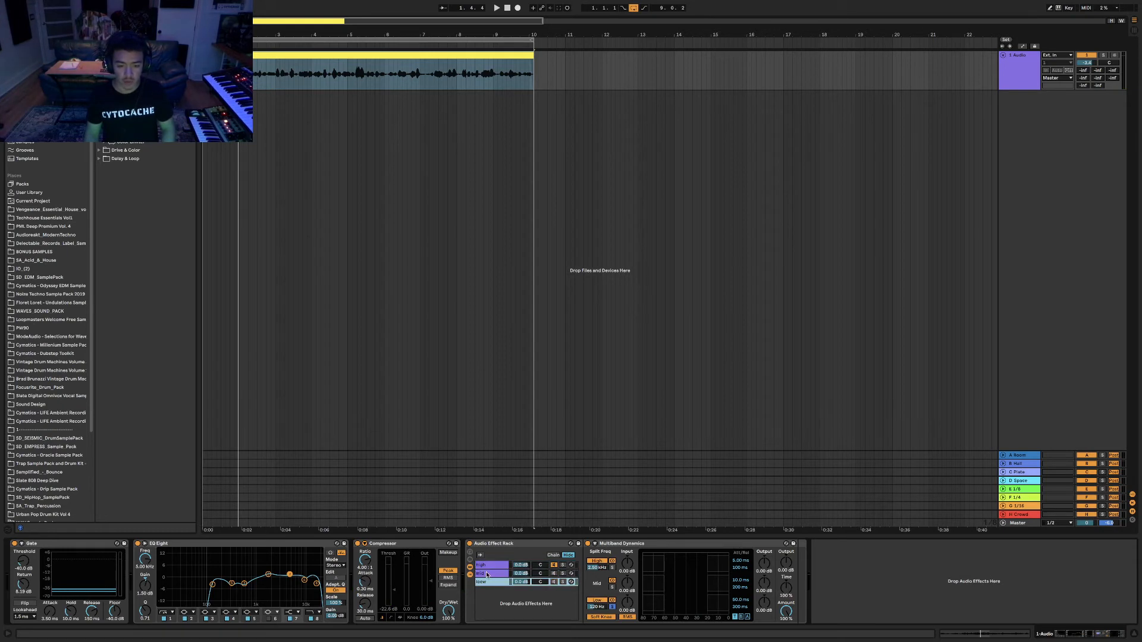
key("space")
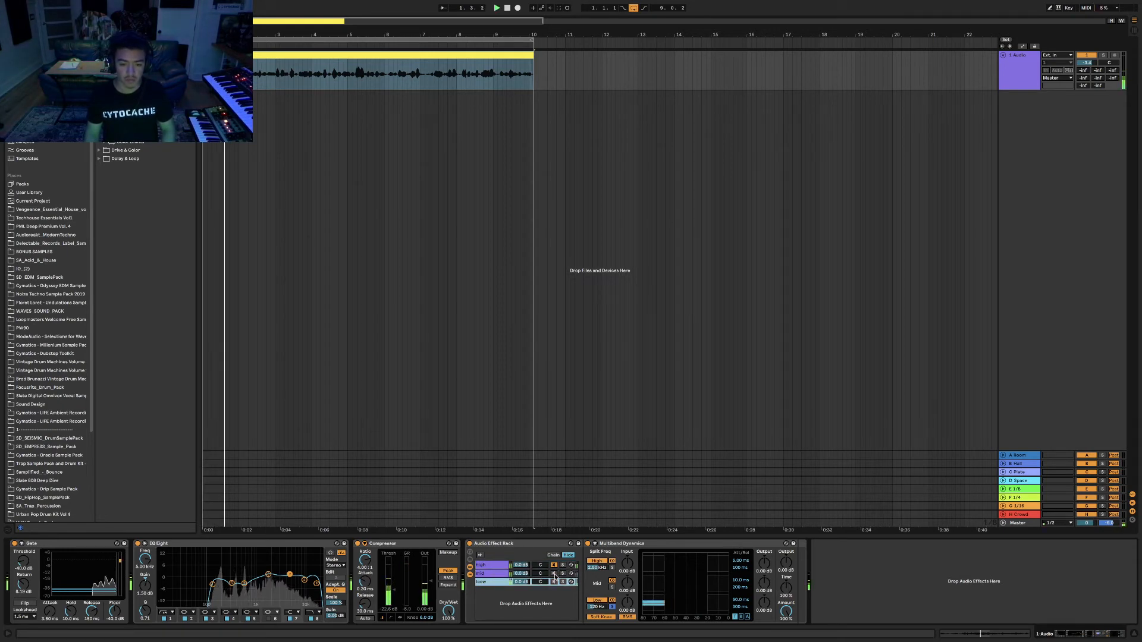
left_click(498, 566)
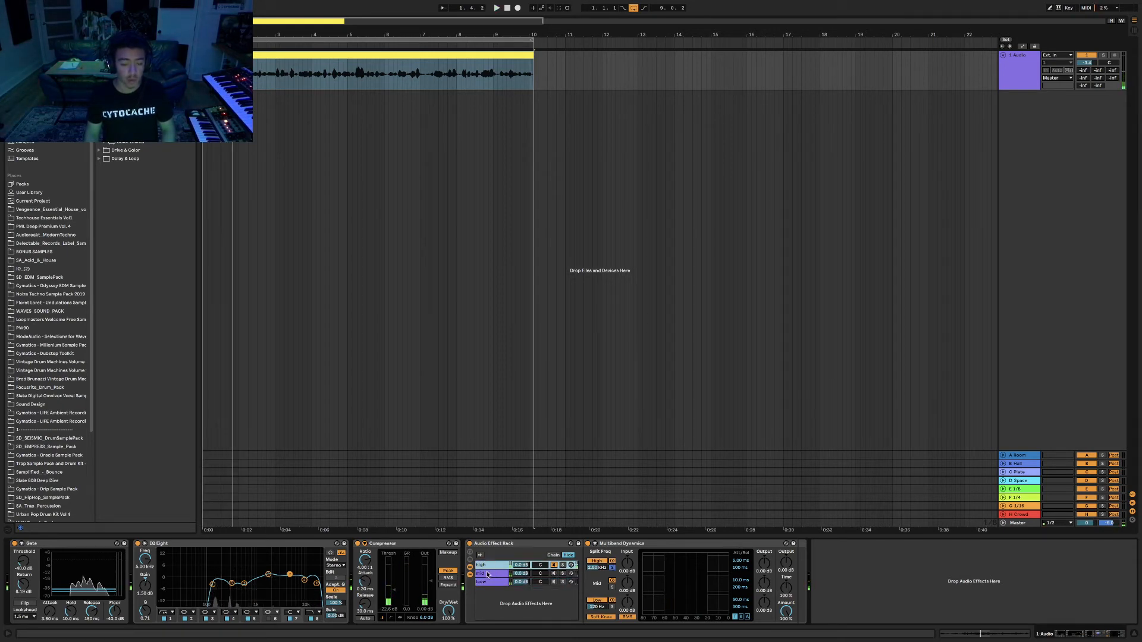
left_click(553, 573)
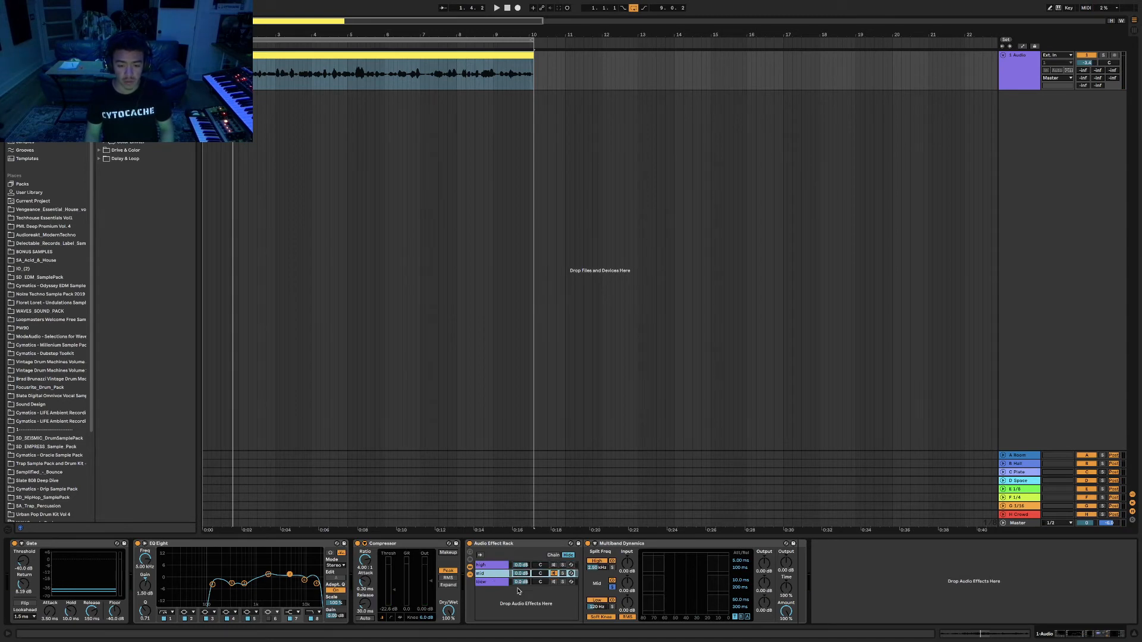
key("space")
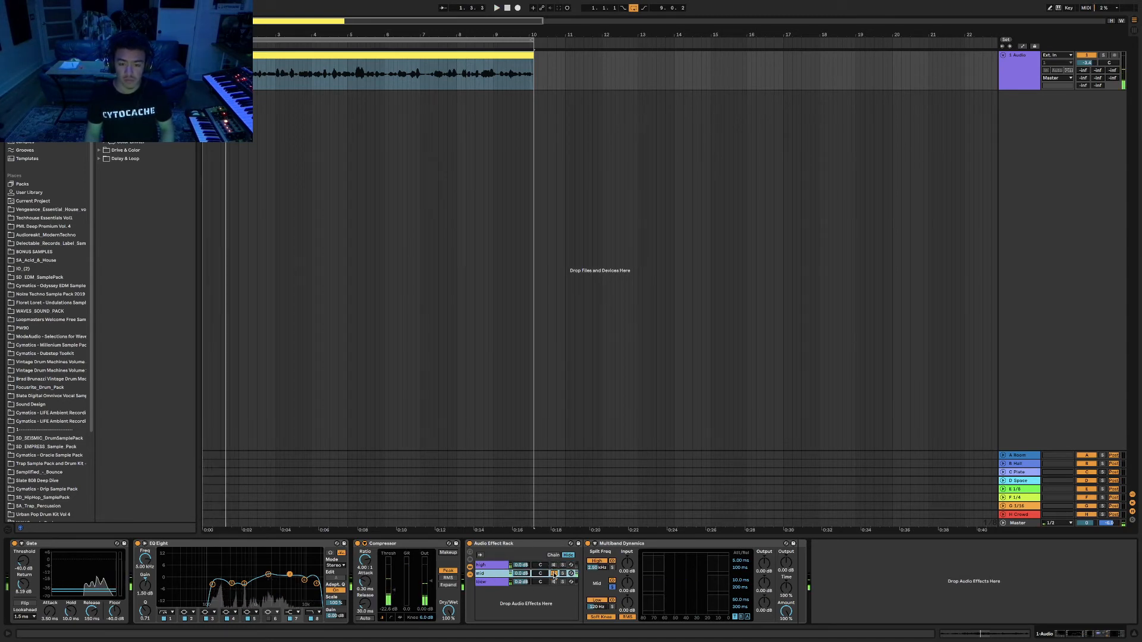
left_click(553, 582)
key("space")
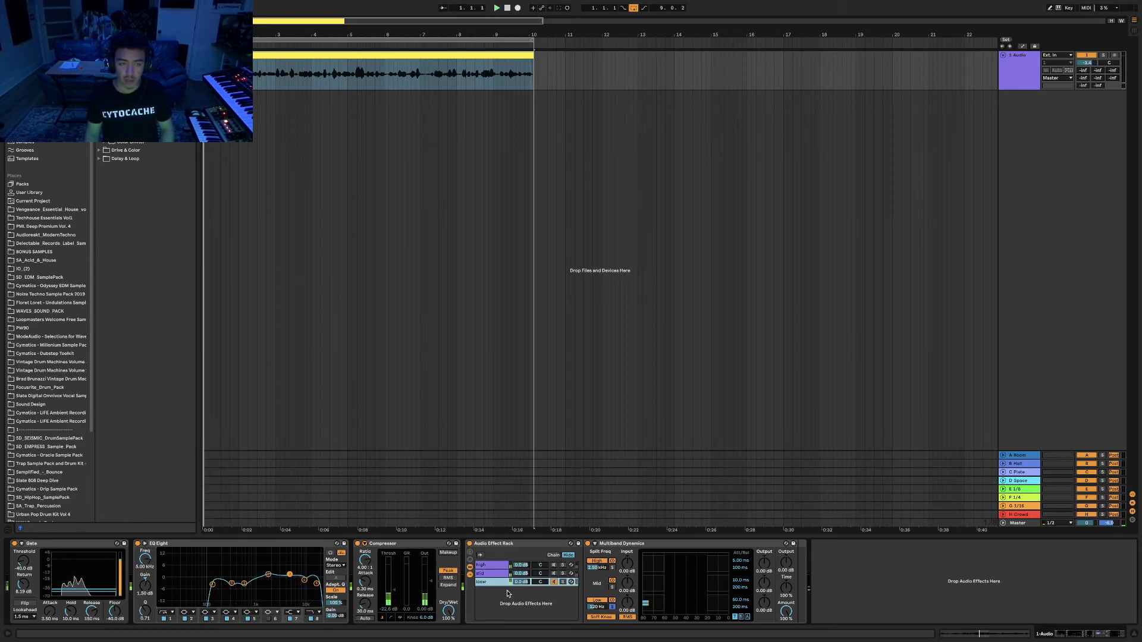
left_click(553, 583)
left_click(553, 582)
left_click(553, 573)
left_click(553, 565)
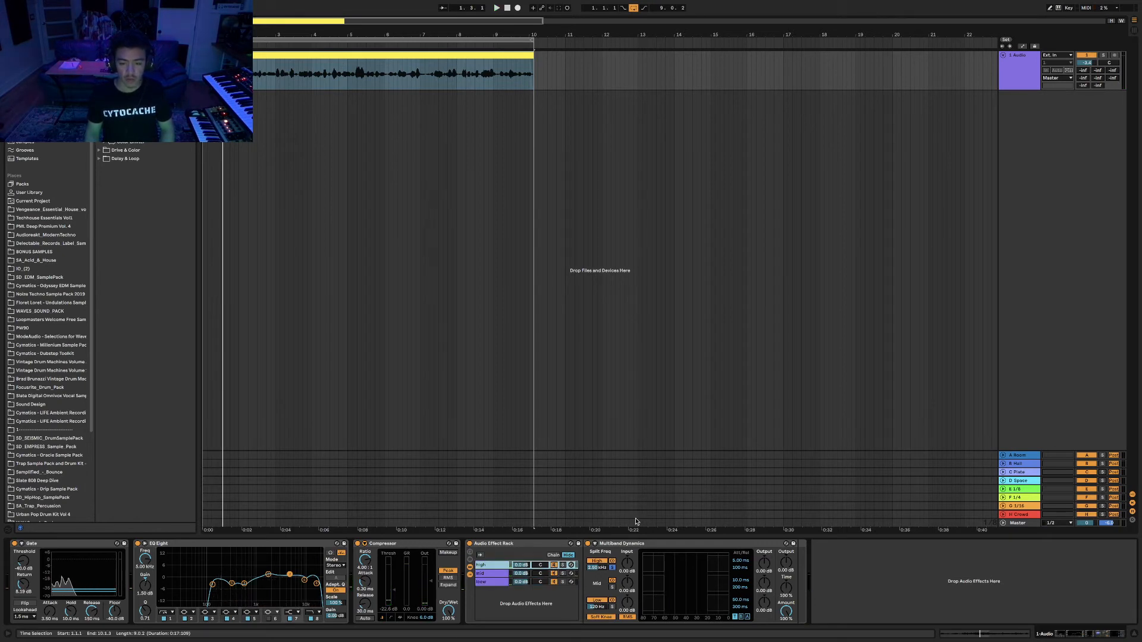
key("space")
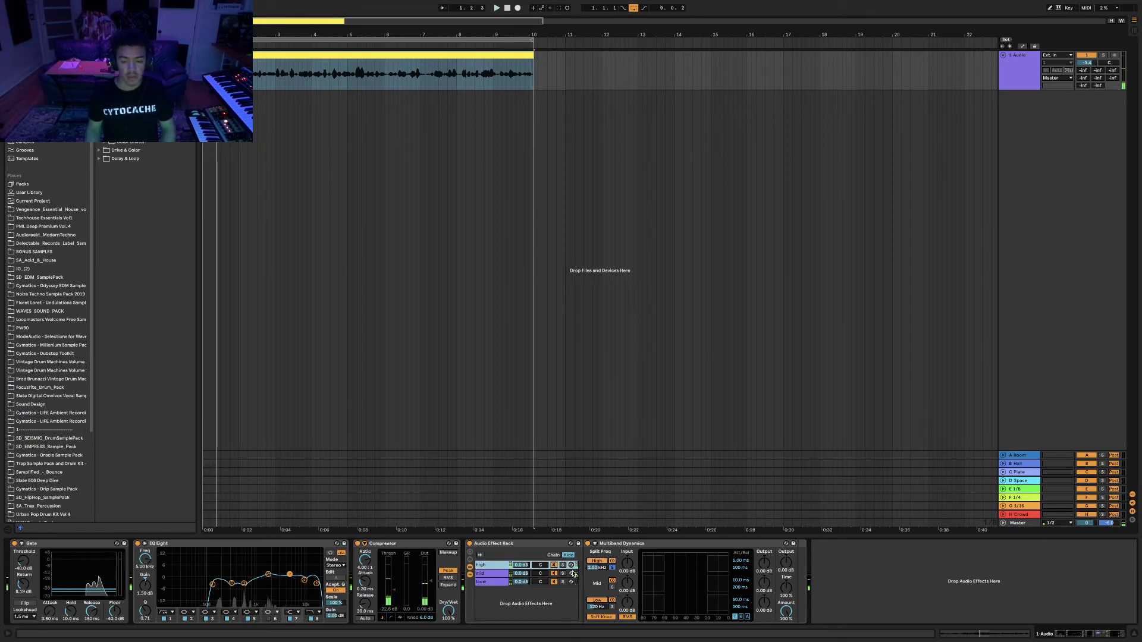
key("space")
left_click(99, 91)
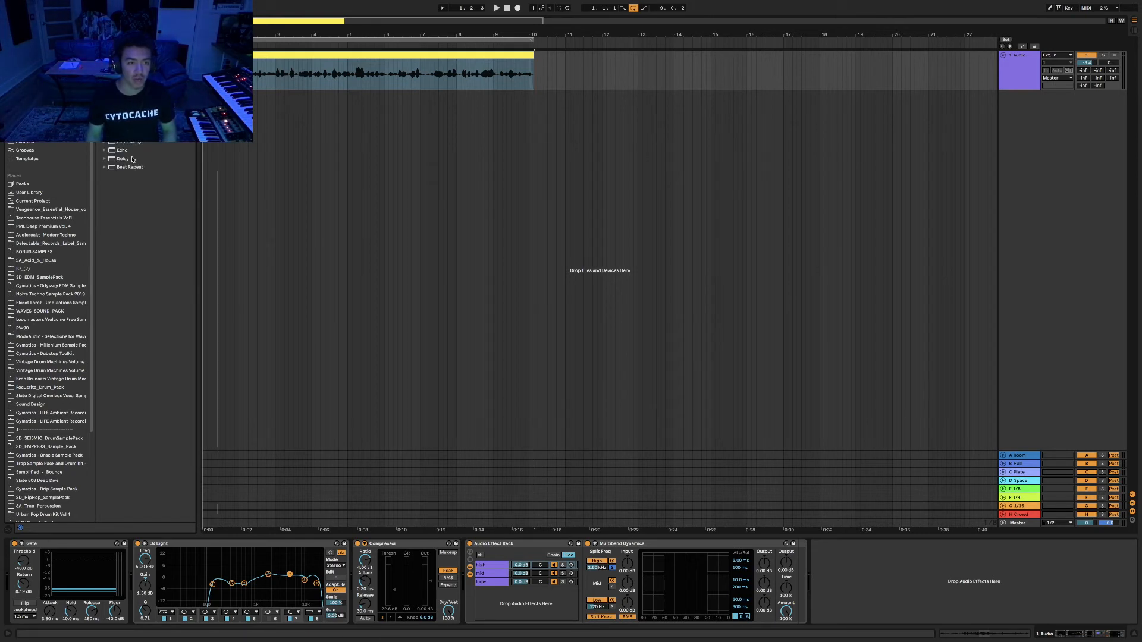
Drag Delay from the browser into the chain right after Multiband Dynamics.
left_click_drag(121, 161, 803, 583)
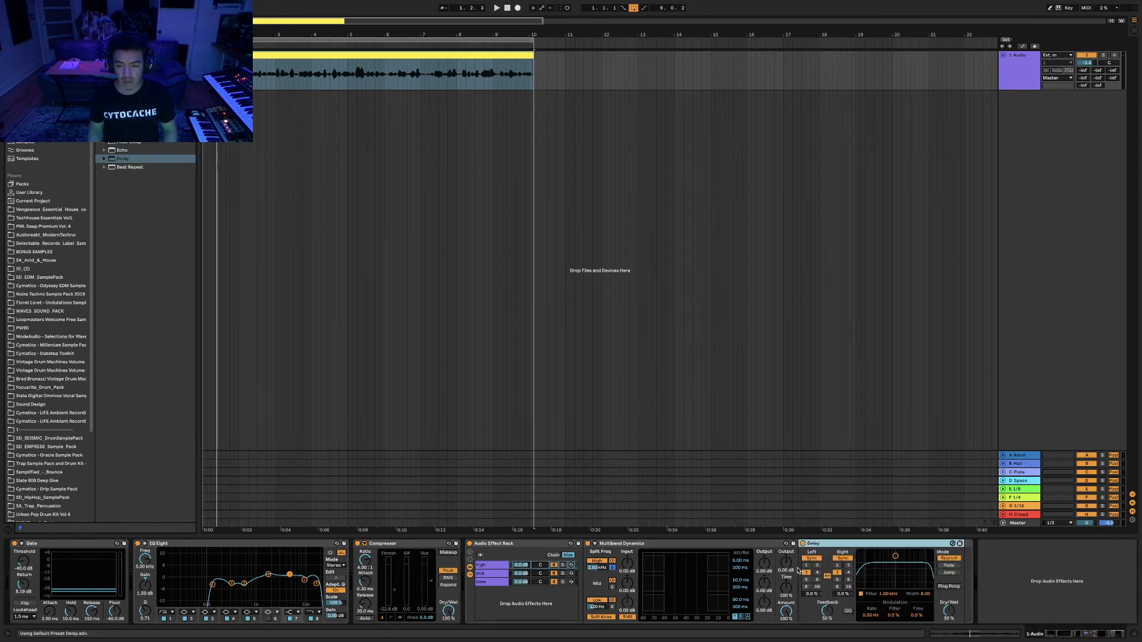
Unlink the Delay's channels, switch to millisecond times, set 100% wet, and turn off its filter.
left_click(812, 560)
left_click(844, 559)
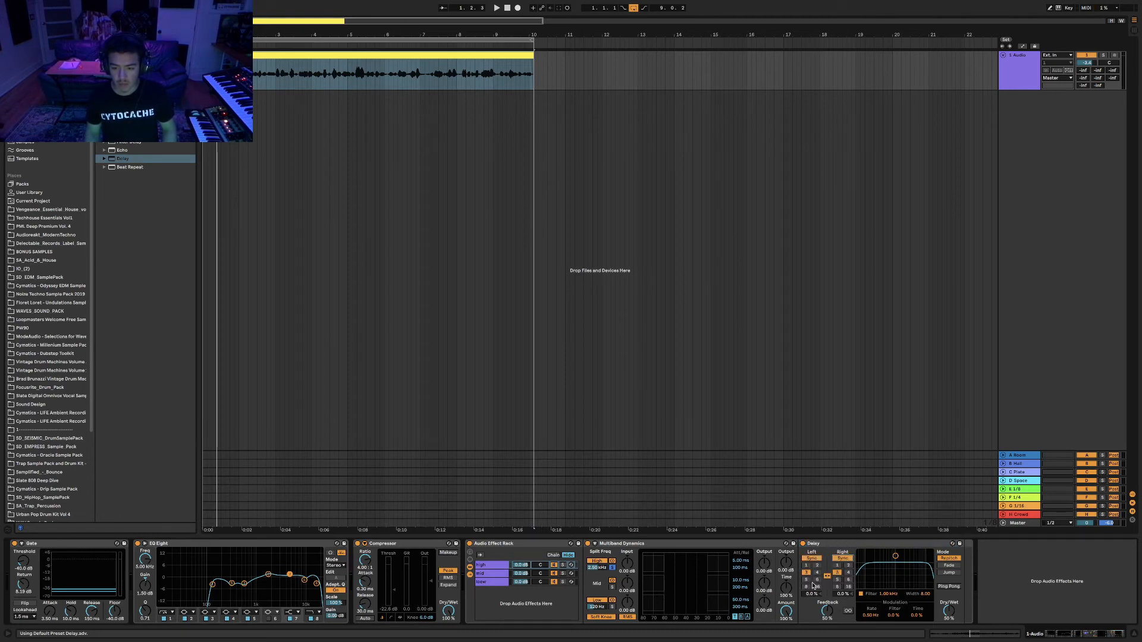
left_click(812, 560)
left_click(827, 576)
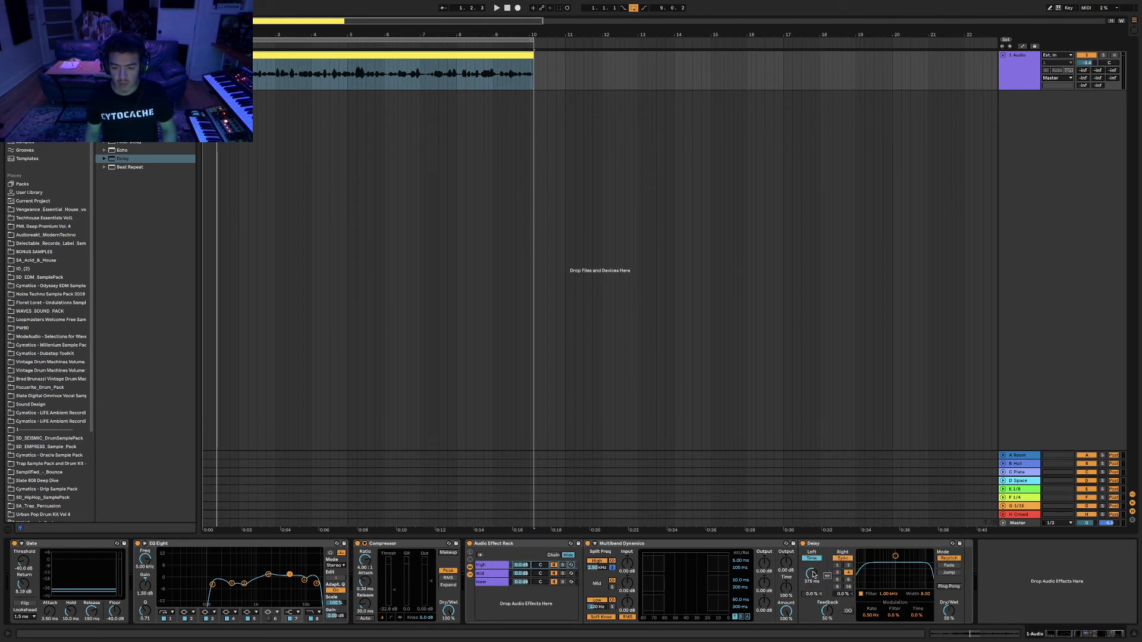
left_click(844, 559)
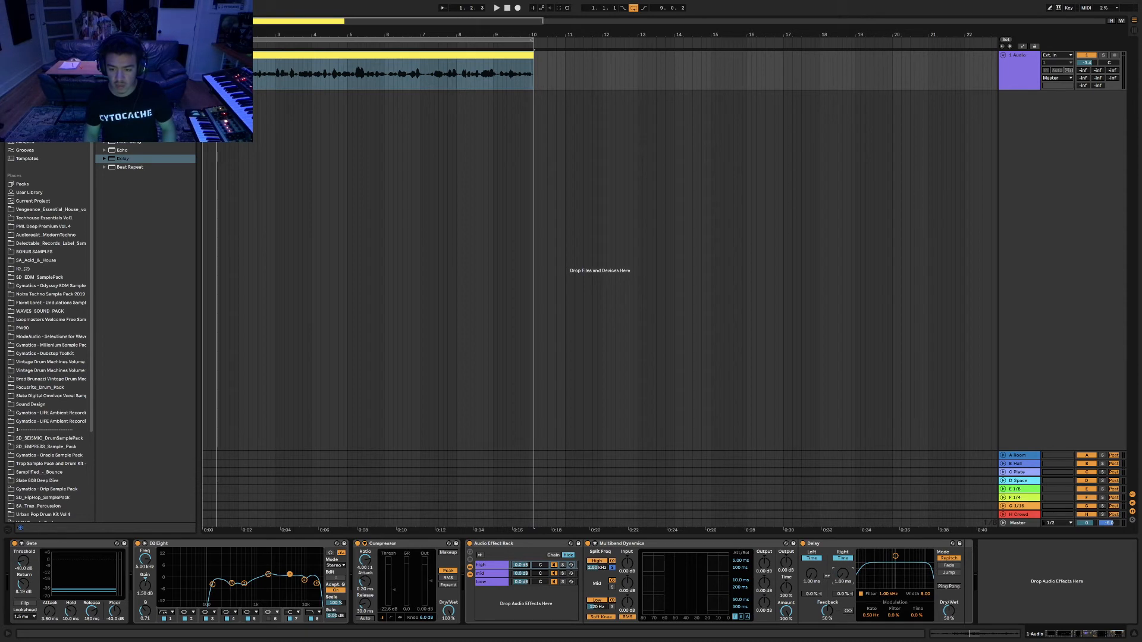
left_click_drag(843, 575, 827, 613)
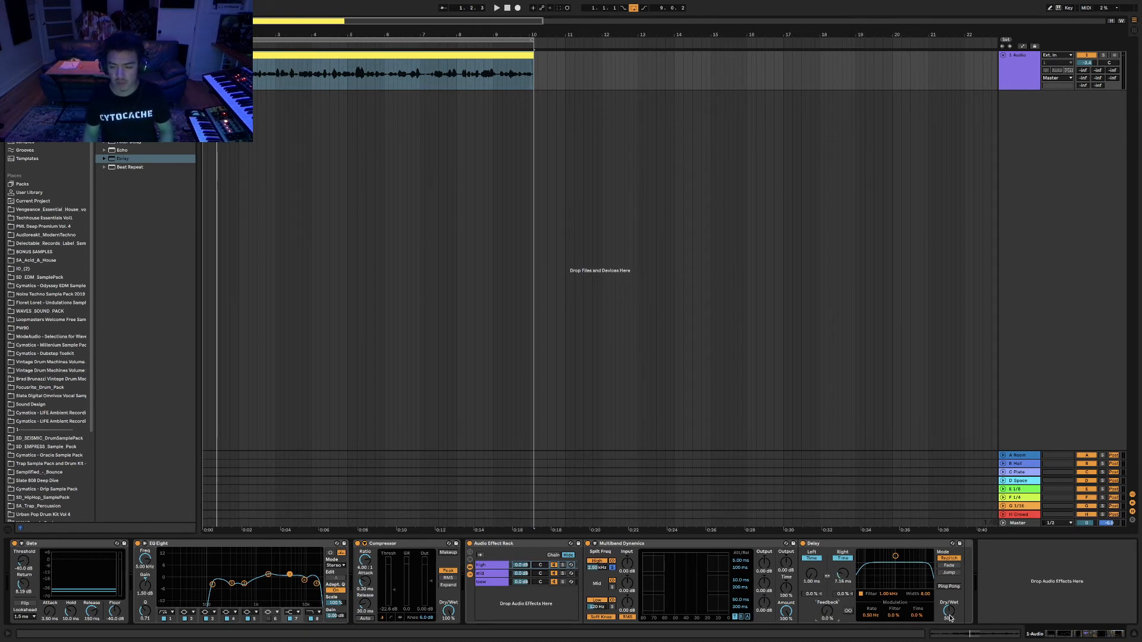
left_click_drag(949, 618, 949, 594)
left_click(861, 594)
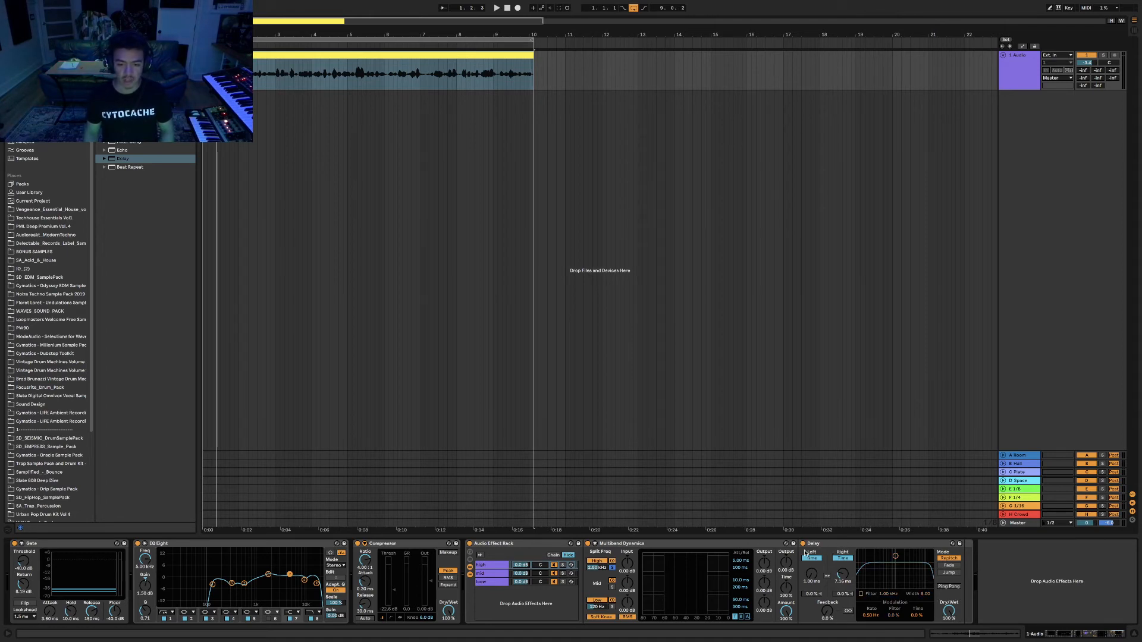
Solo the high chain and audition it, shortening the right delay time to about 73 ms.
left_click(562, 565)
key("space")
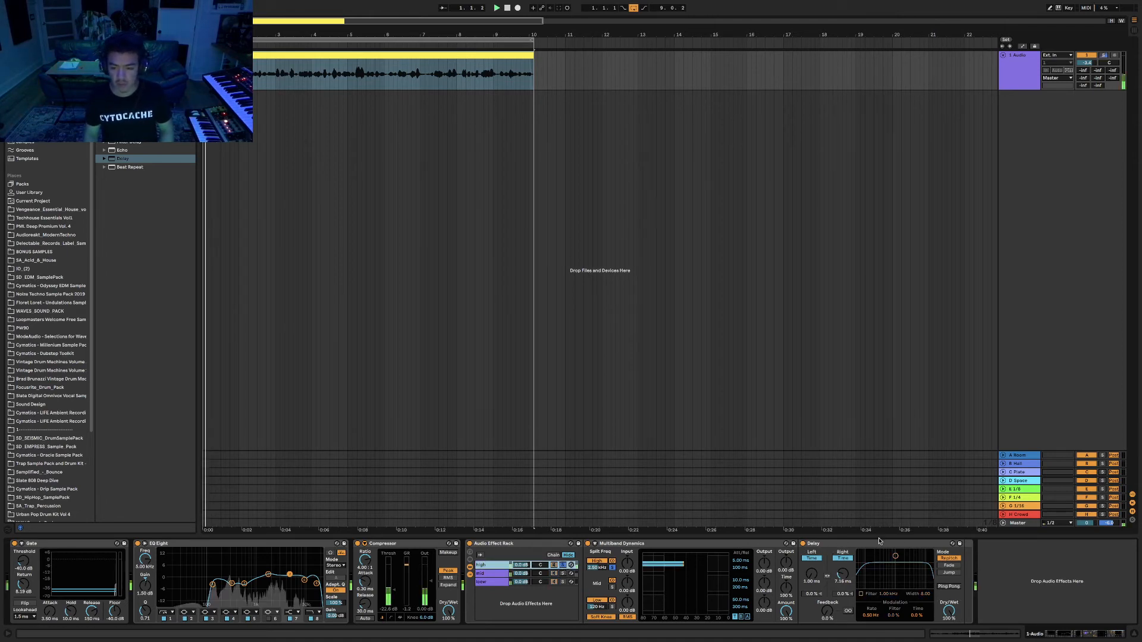
left_click_drag(843, 574, 842, 580)
key("space")
left_click(835, 545)
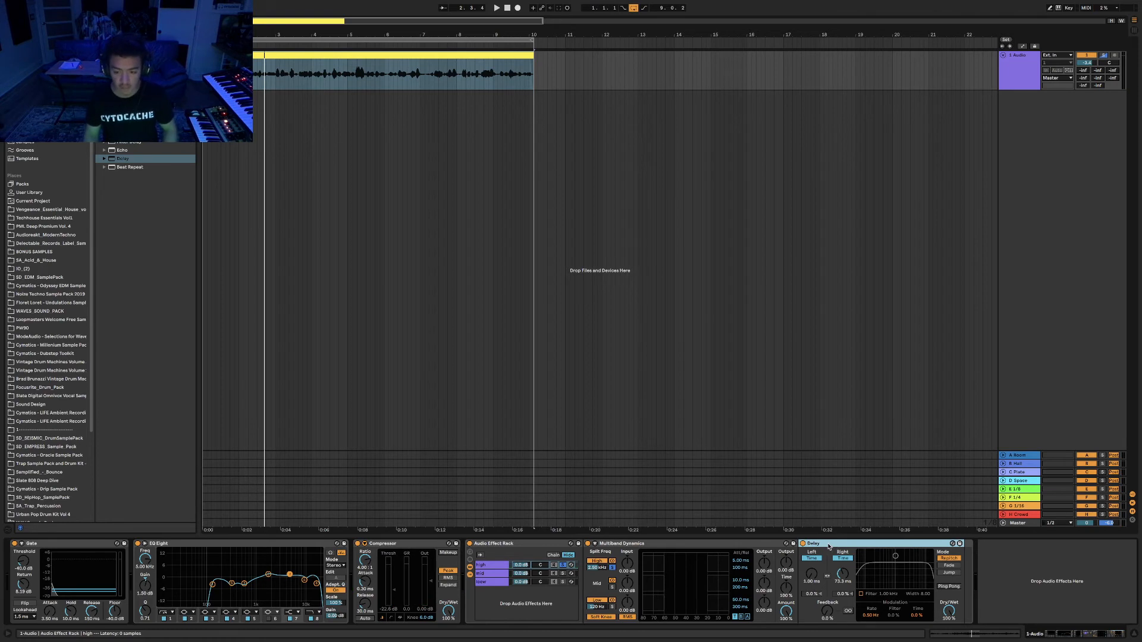
Move the Delay onto the loew chain and compare chains with the Delay switched off during playback.
left_click(493, 574)
left_click(493, 565)
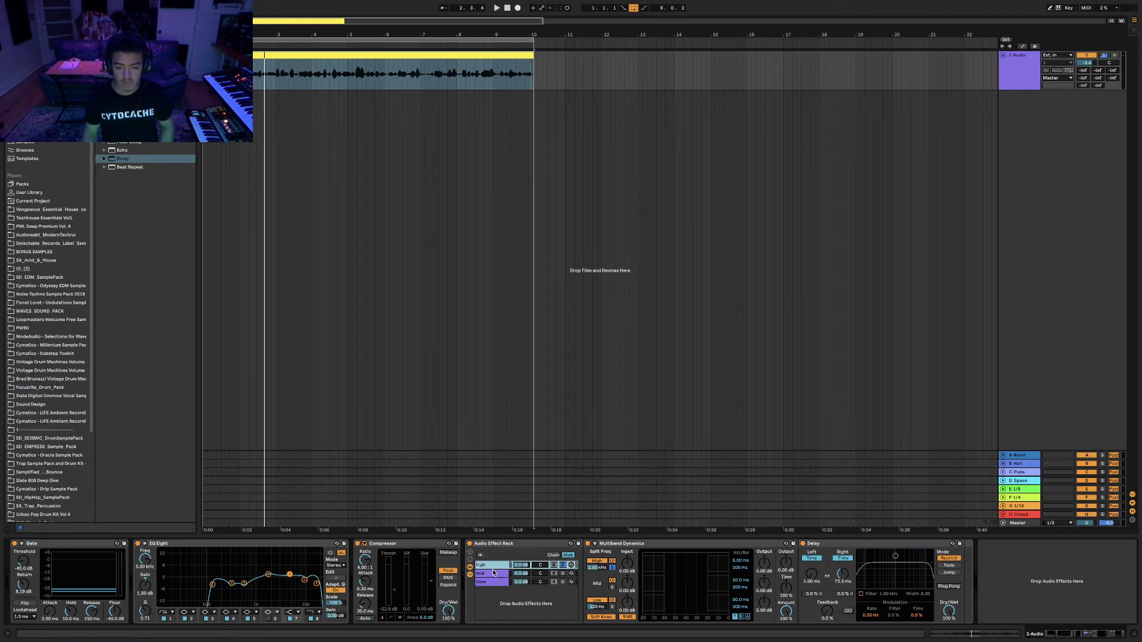
left_click(493, 573)
left_click_drag(893, 545, 493, 581)
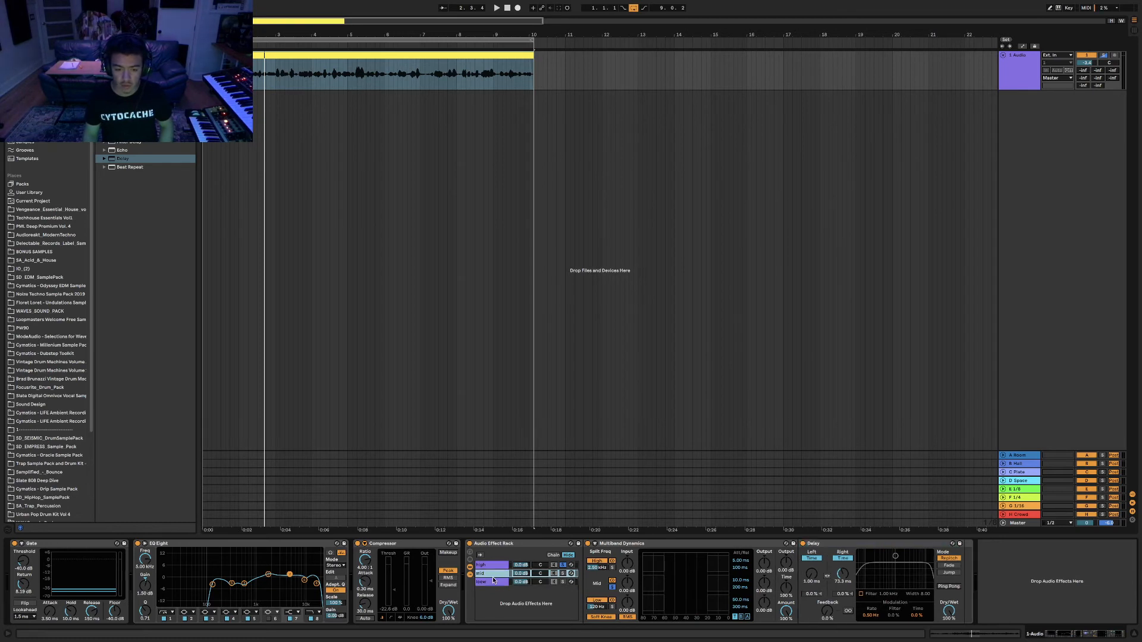
left_click(493, 582)
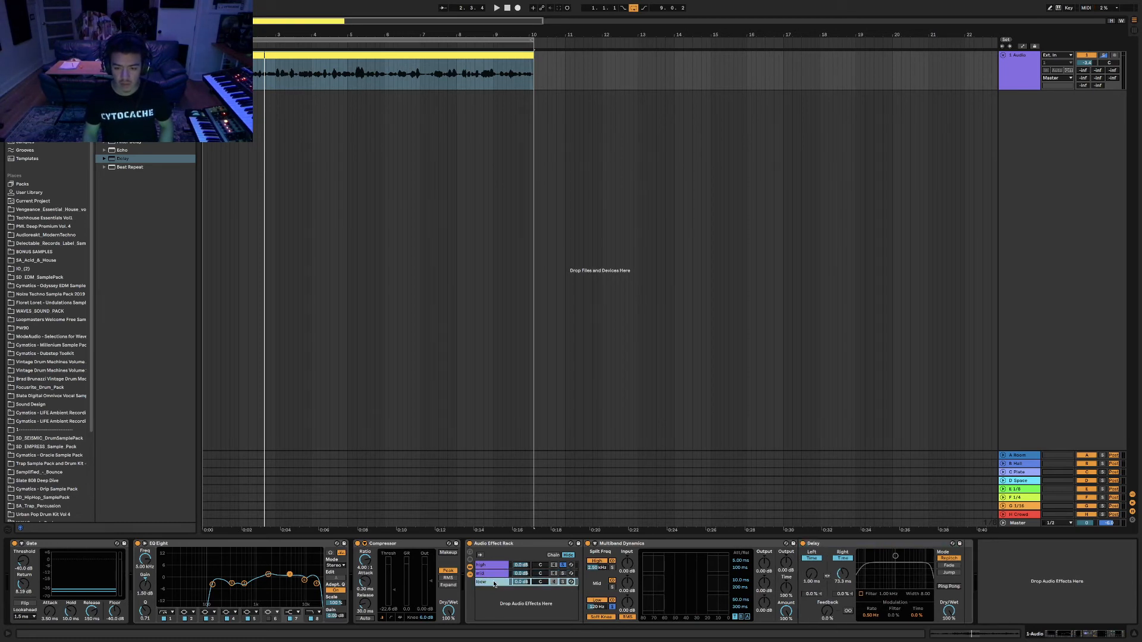
left_click(493, 574)
left_click(493, 582)
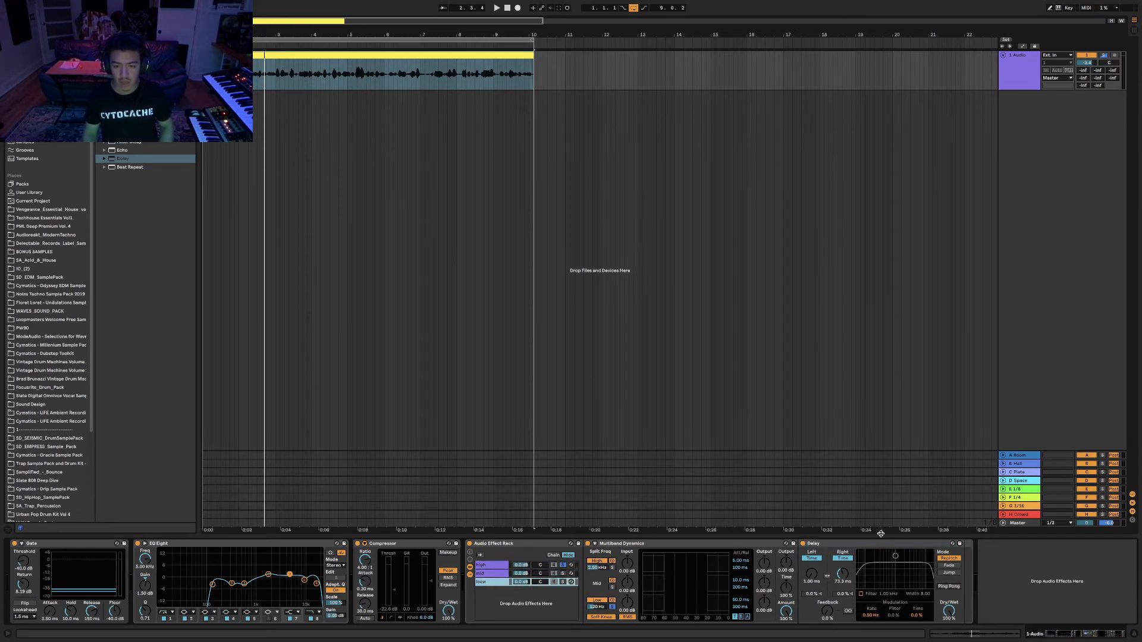
left_click(803, 544)
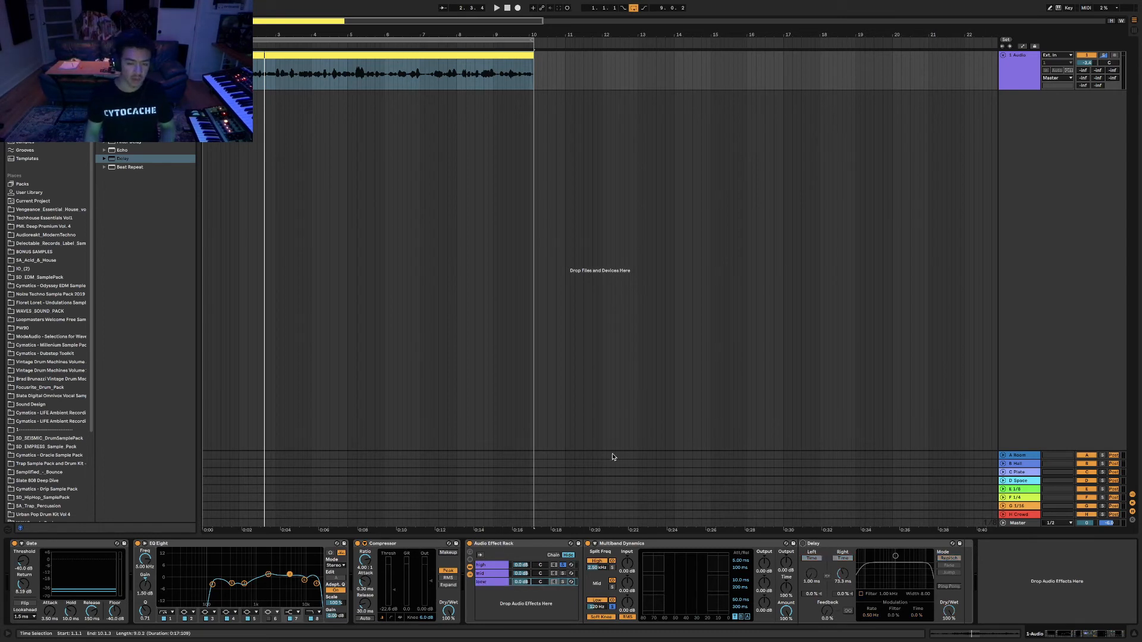
left_click(483, 574)
key("space")
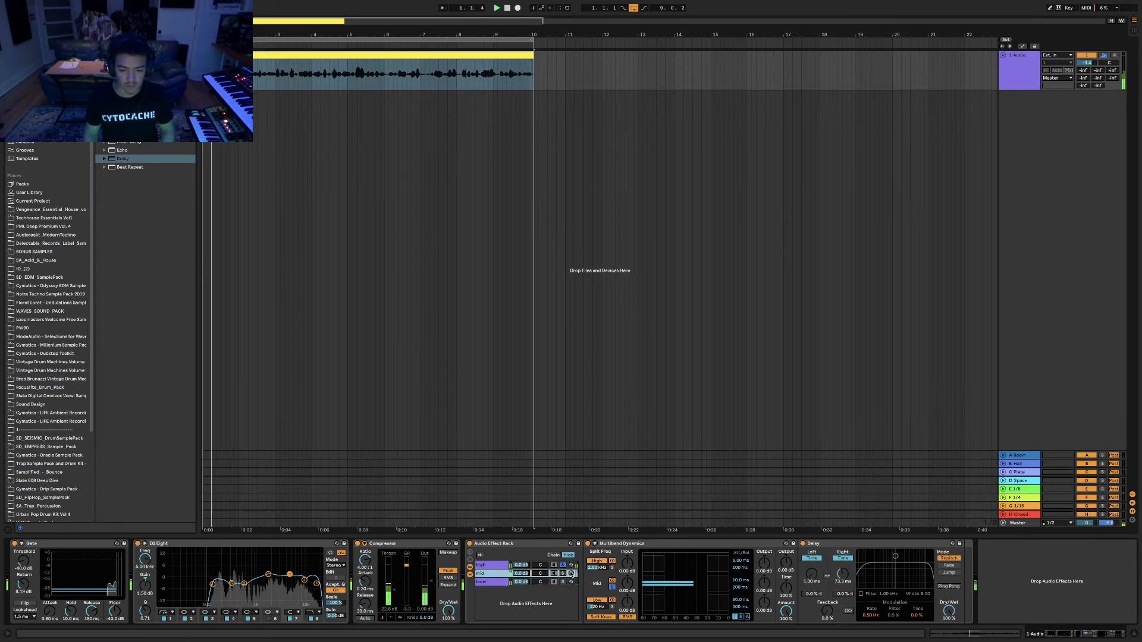
key("space")
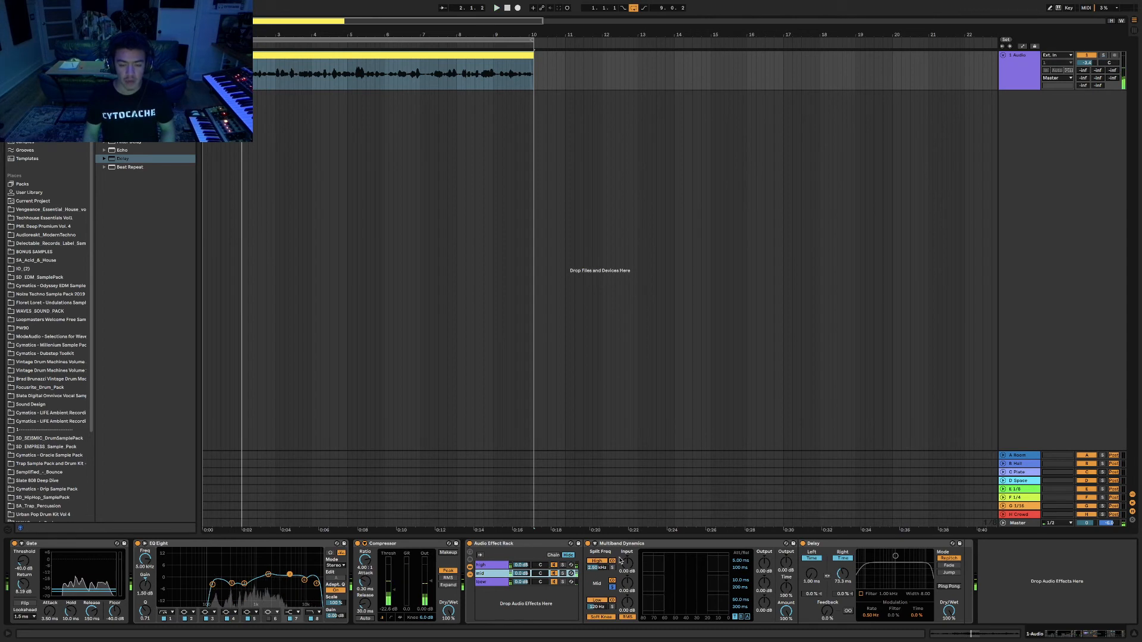
Shorten the mid chain Delay's right time to 5.51 ms and raise the high chain's to 33.4 ms.
mouse_move(843, 574)
left_mouse_down()
mouse_move(842, 598)
mouse_move(842, 579)
left_mouse_up()
key("space")
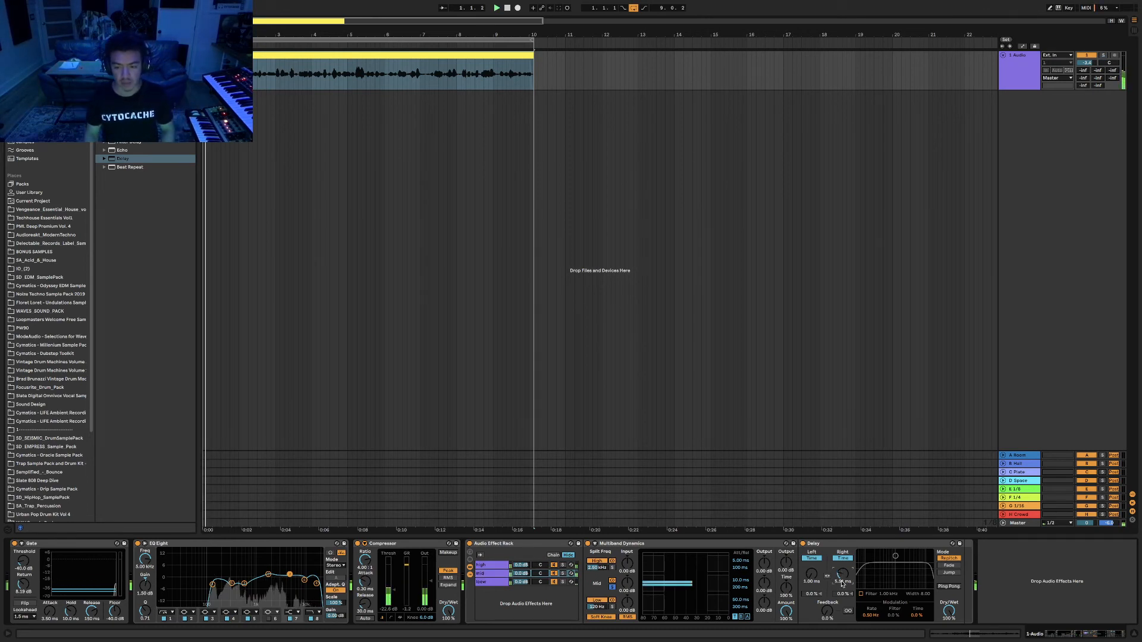
left_click(487, 565)
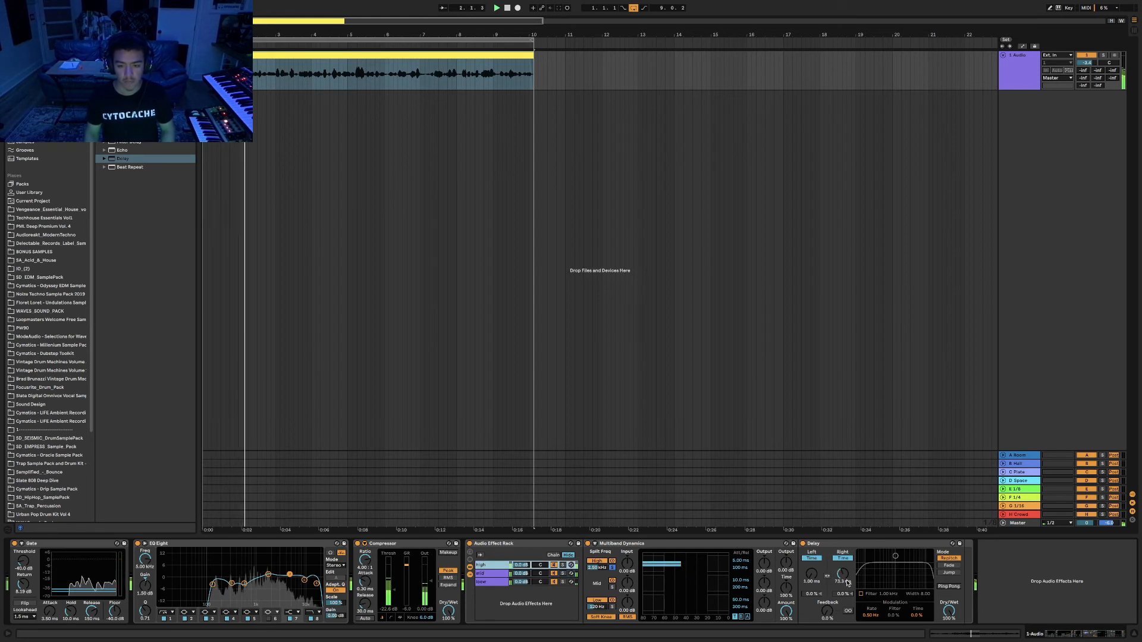
left_click_drag(842, 574, 842, 585)
left_click_drag(842, 574, 842, 547)
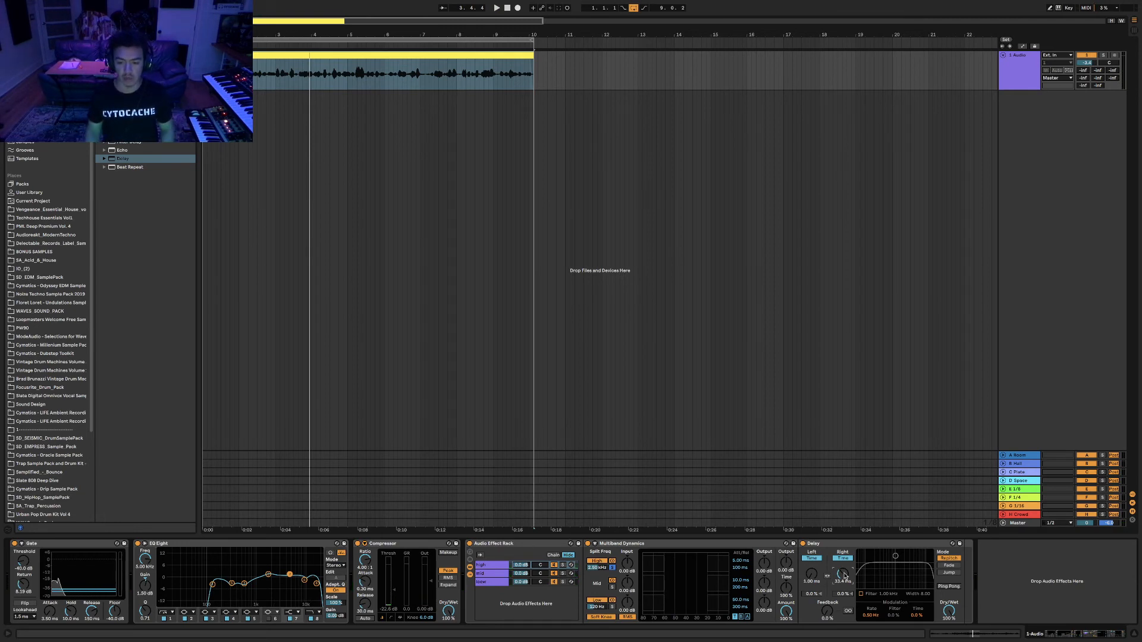
left_click(495, 580)
left_click(505, 545)
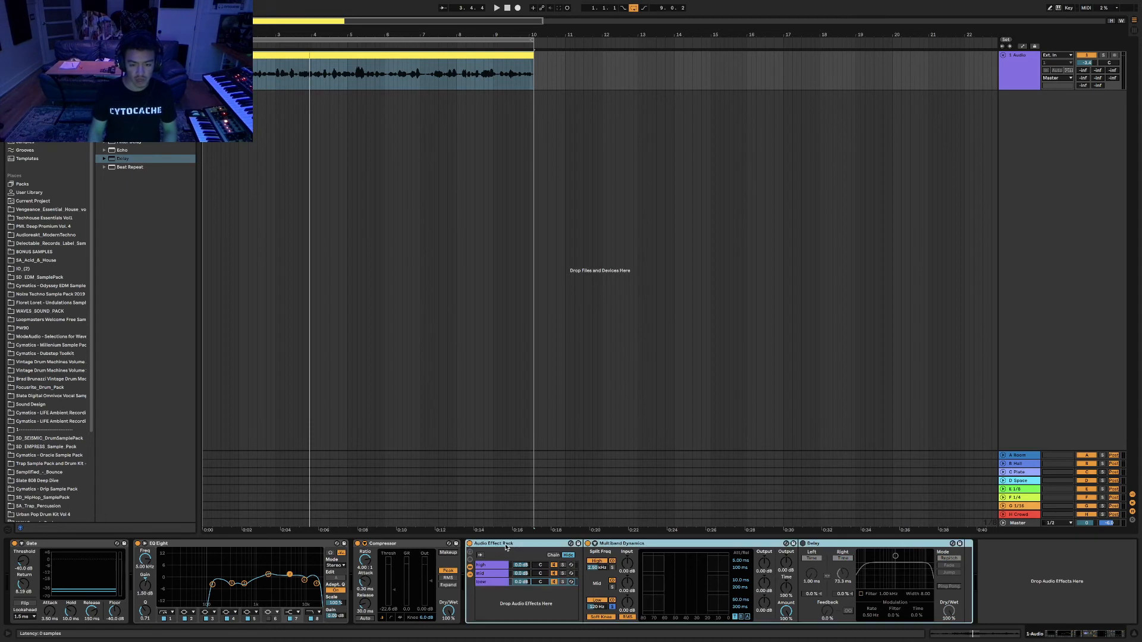
left_click(493, 566)
left_click(492, 574)
left_click(492, 582)
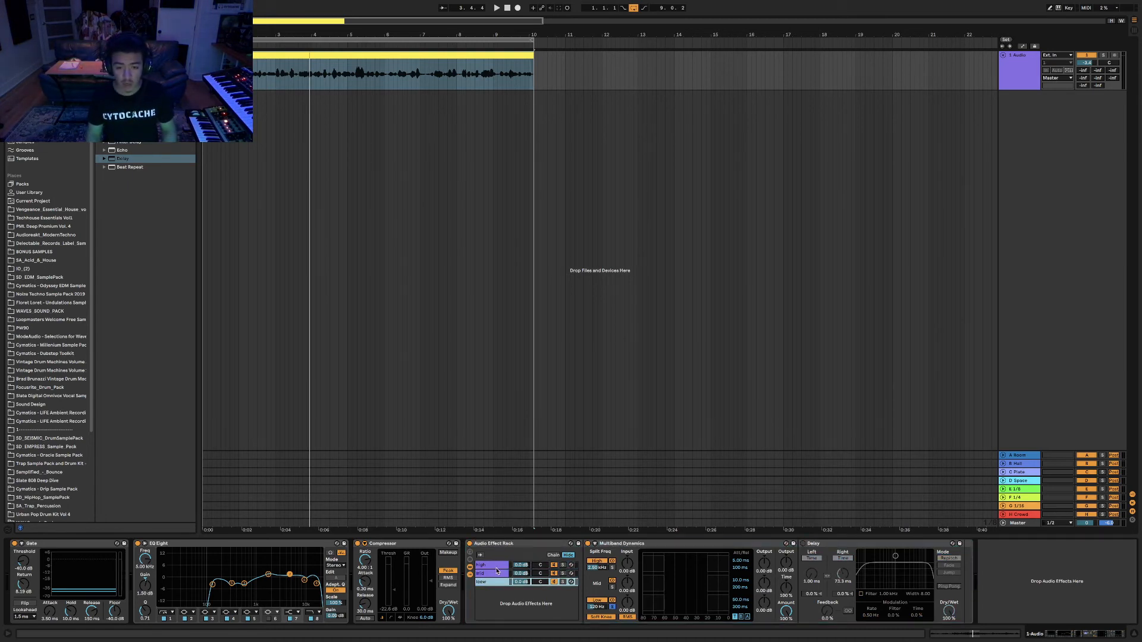
left_click(494, 565)
left_click(495, 573)
double_click(493, 543)
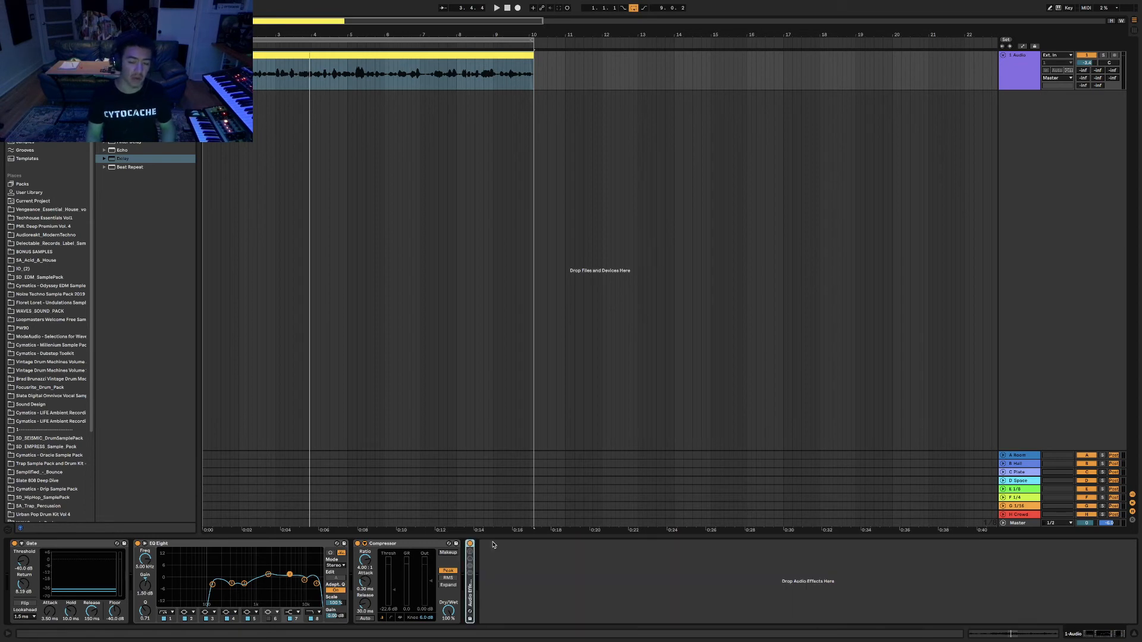
double_click(472, 592)
left_click(494, 572)
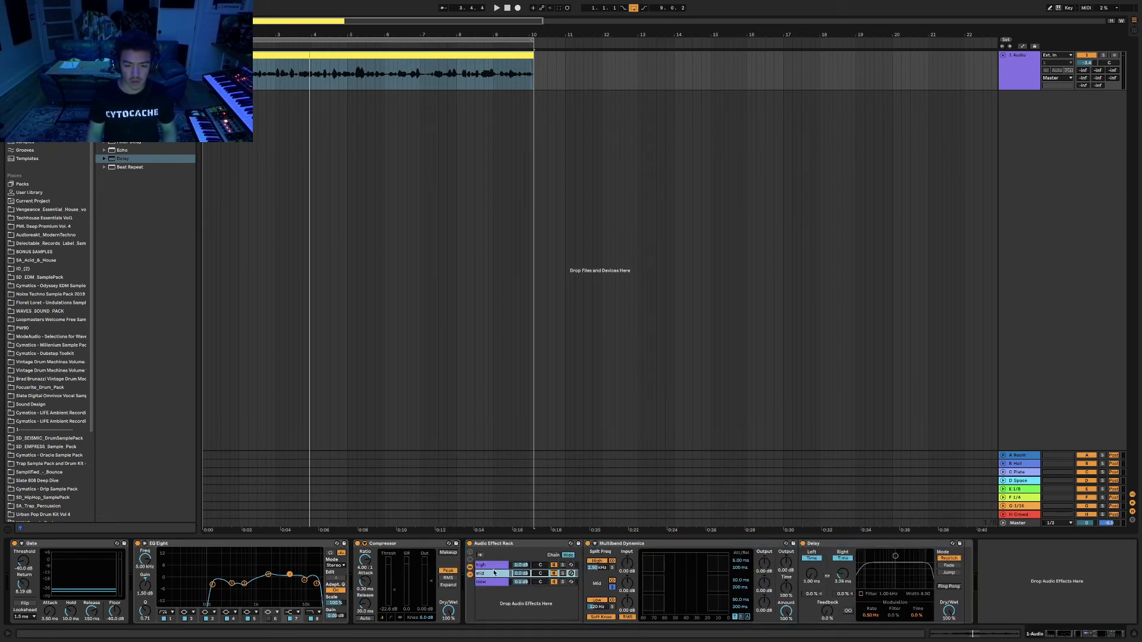
left_click(493, 582)
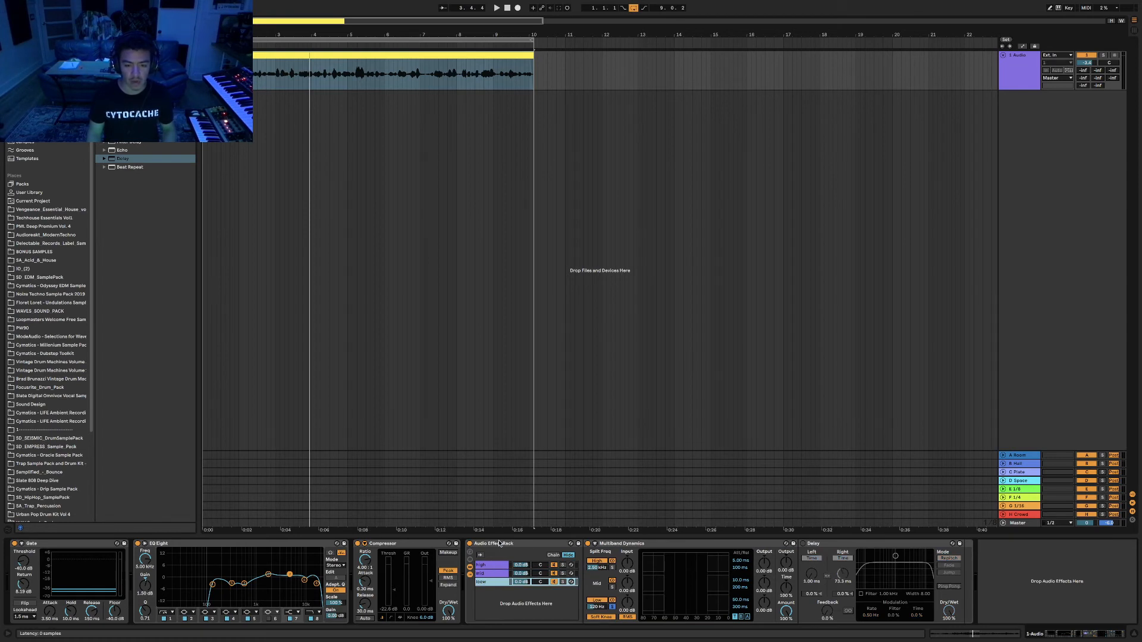
left_click(502, 564)
Collapse the rack to a narrow strip and load Glue Compressor after it through a browser search.
double_click(513, 544)
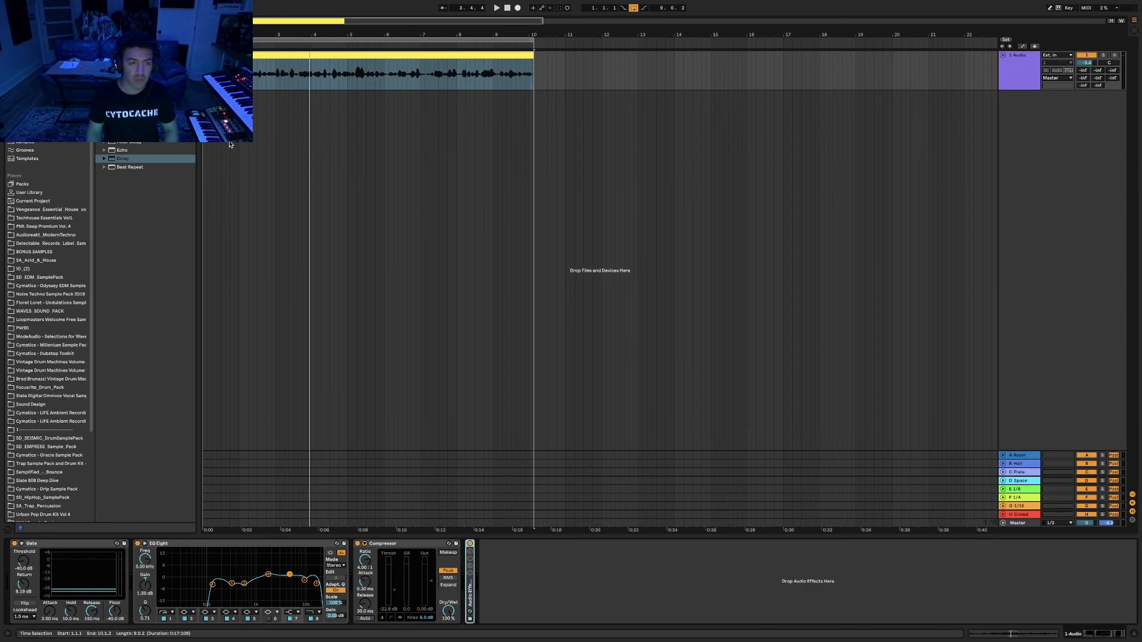
double_click(471, 594)
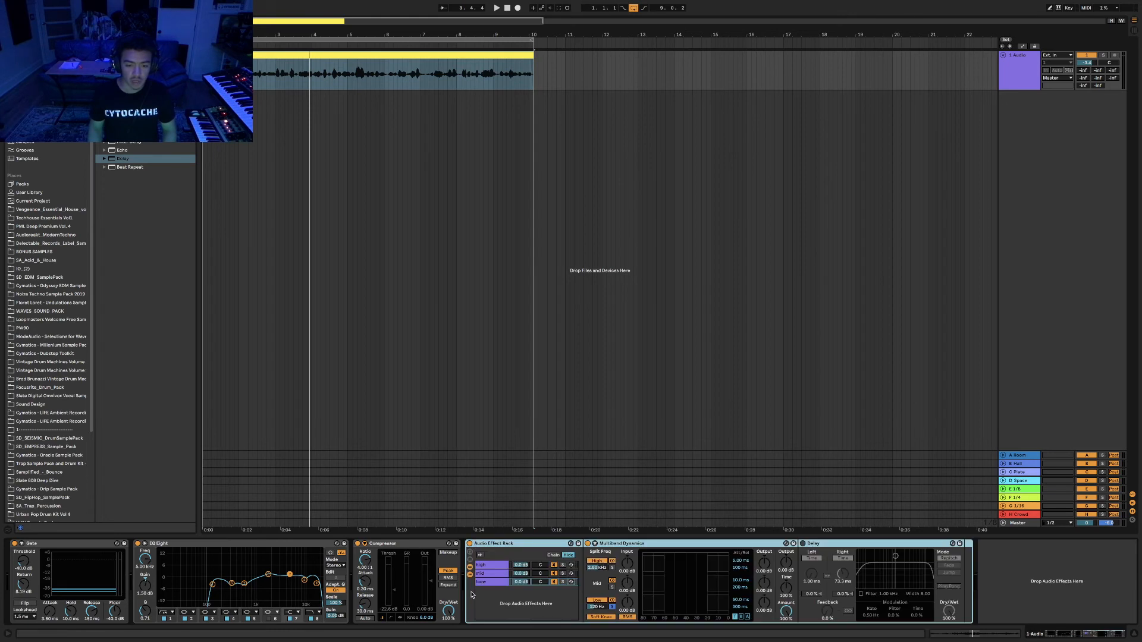
double_click(491, 544)
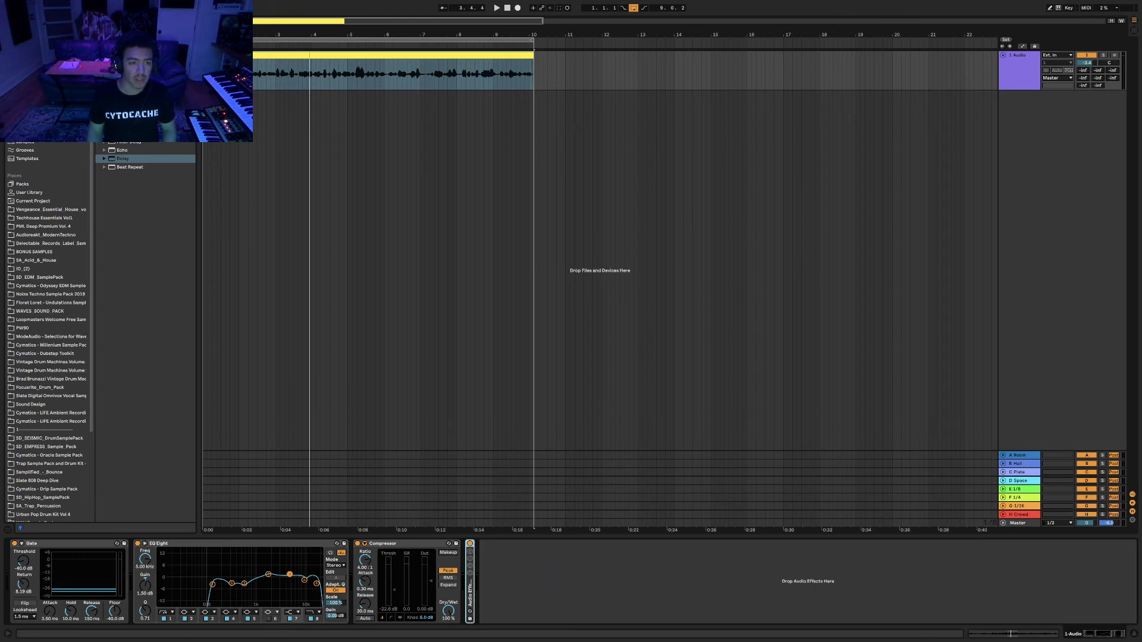
key("ctrl+f")
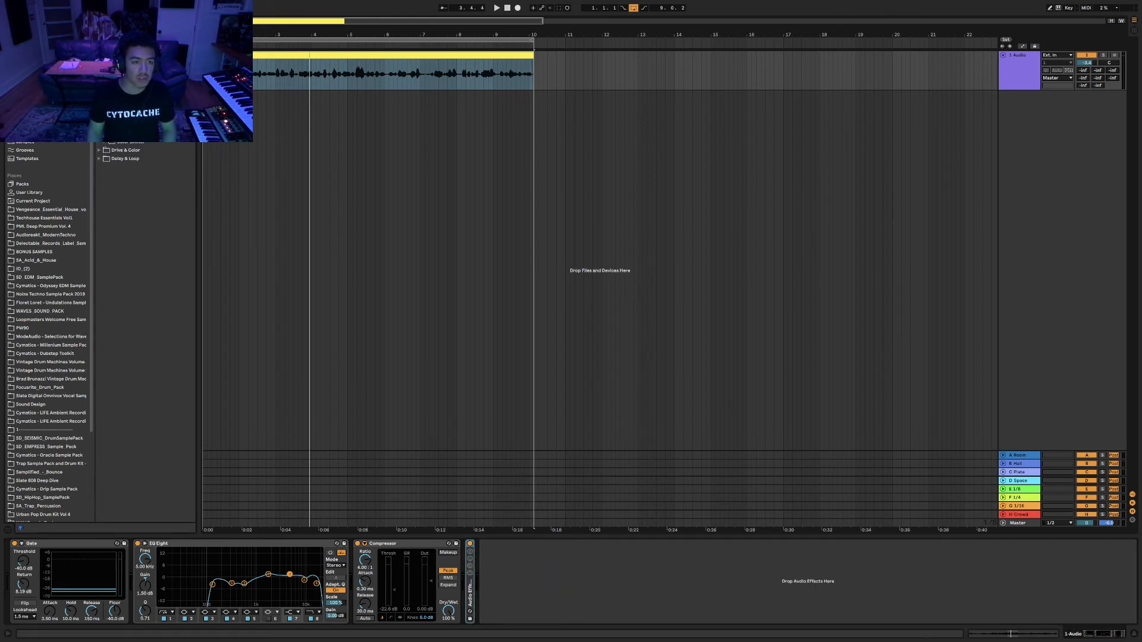
key("Return")
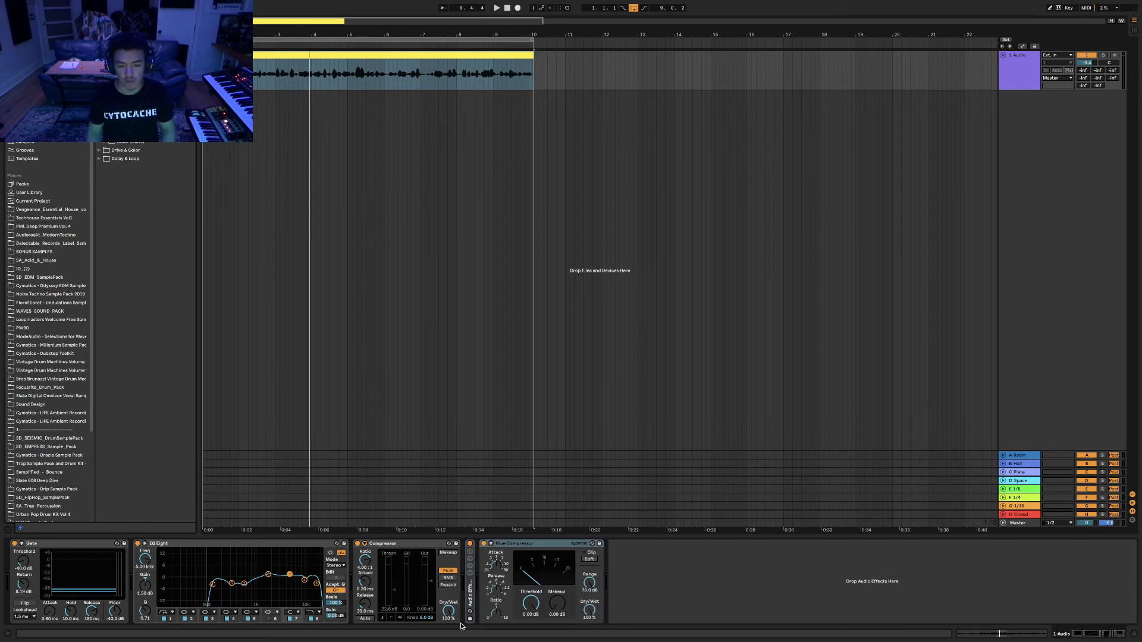
Lower the Glue Compressor threshold to -28.3 dB and audition the compression.
left_click_drag(534, 597, 536, 601)
key("space")
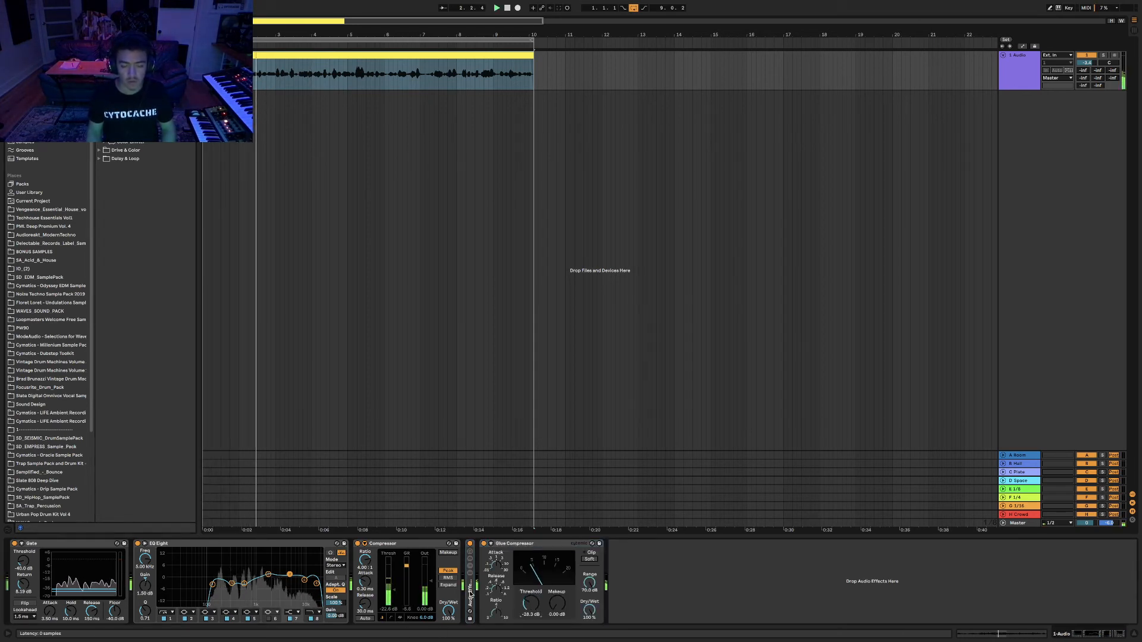
key("space")
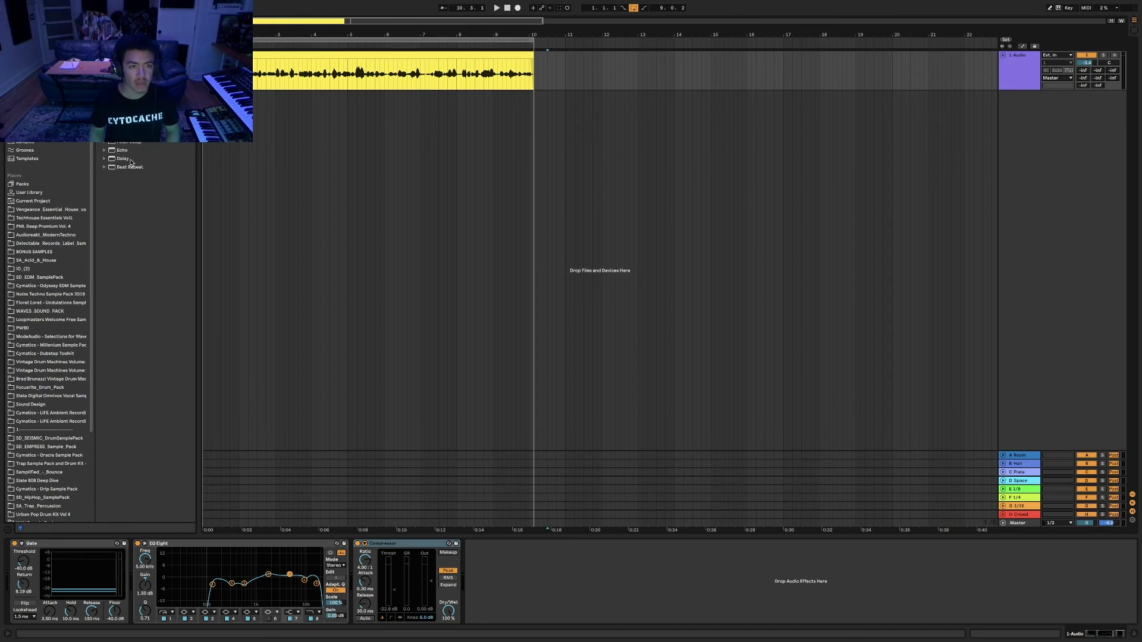
Add a Delay after the Compressor, group it into an Audio Effect Rack, and add a second chain.
left_click_drag(122, 158, 636, 585)
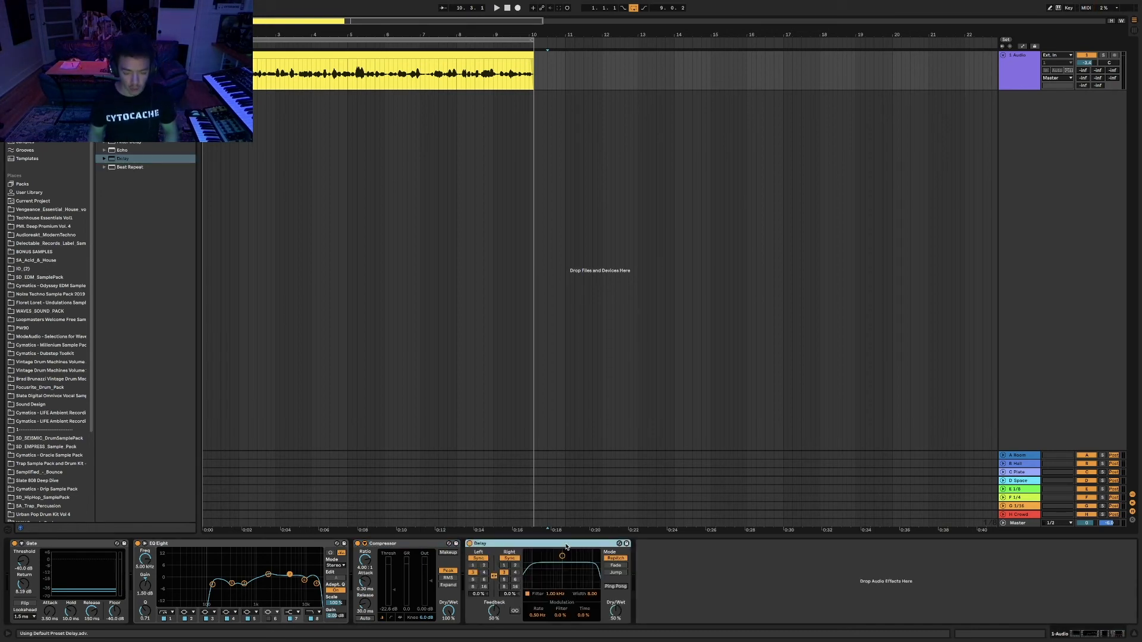
key("super+g")
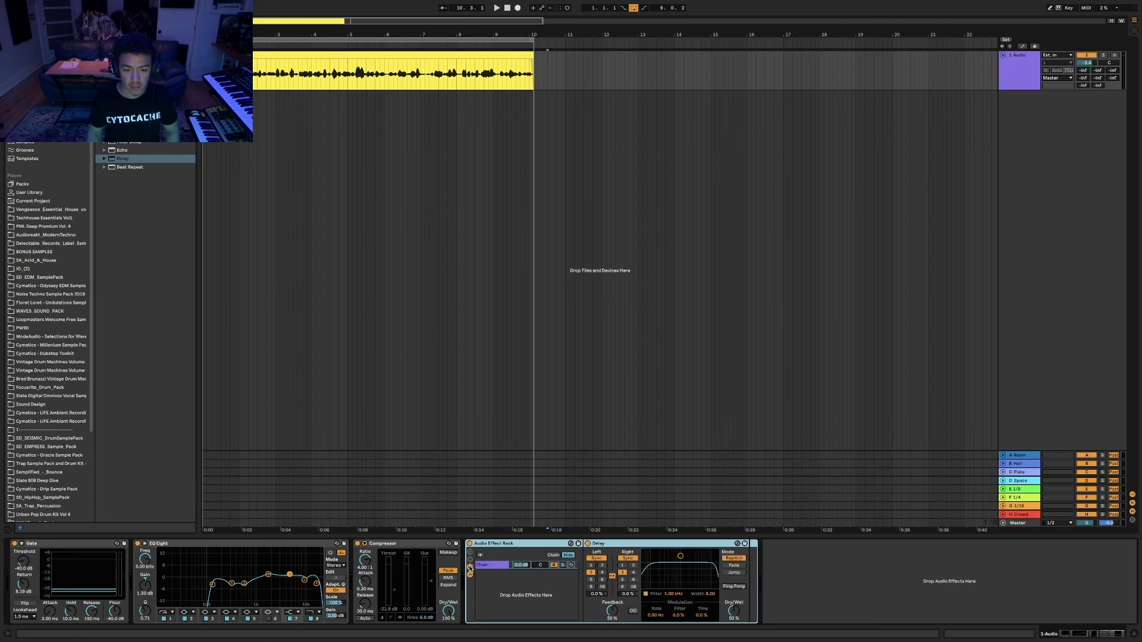
left_click(493, 567)
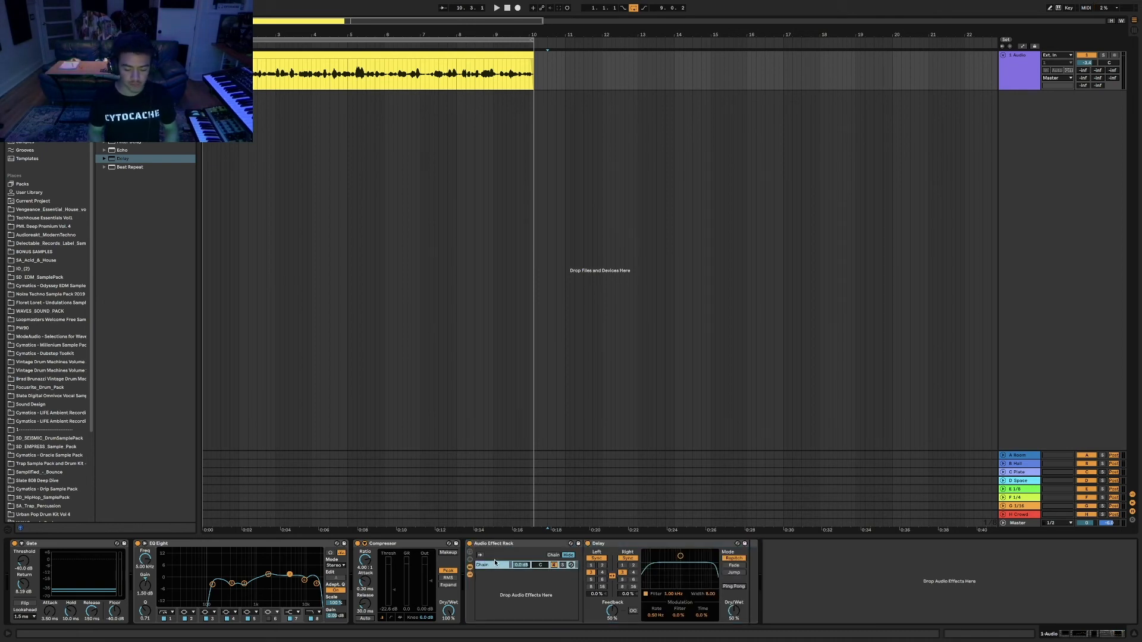
right_click(494, 576)
left_click(505, 597)
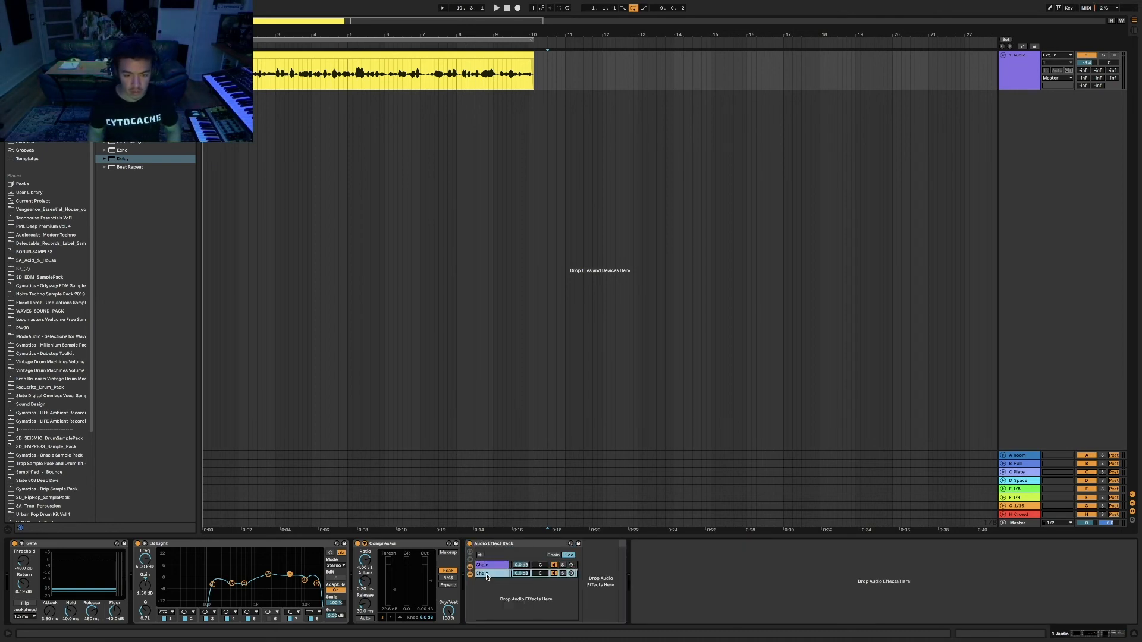
Rename the new chain 'dry' and the upper Delay chain 'delay'.
key("super+r")
type("dr")
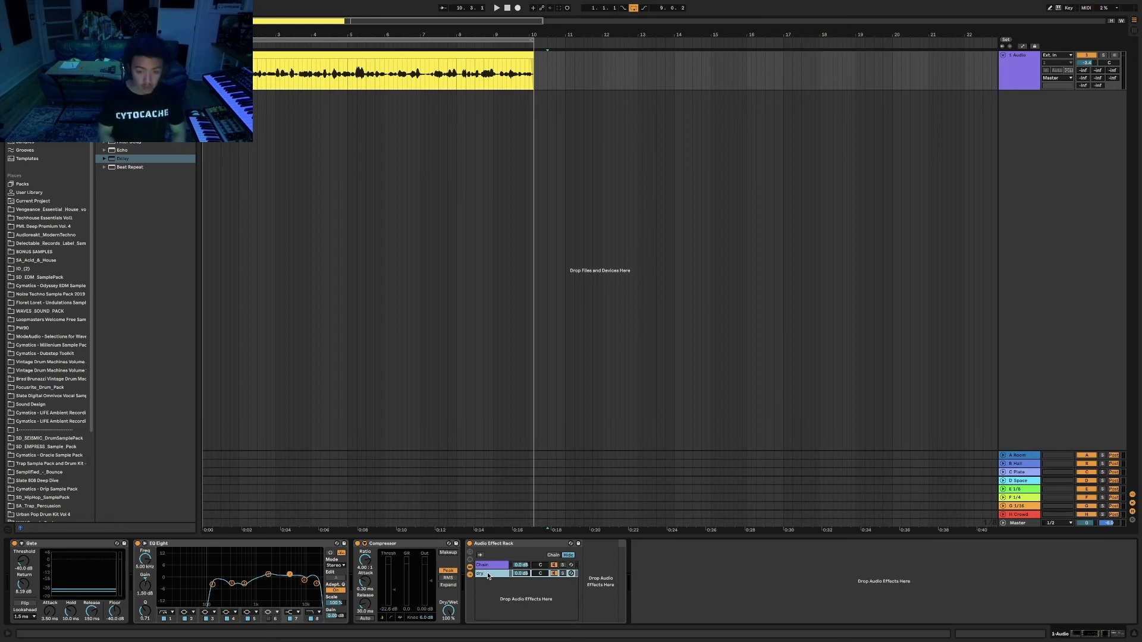
left_click(493, 566)
key("super+r")
type("del")
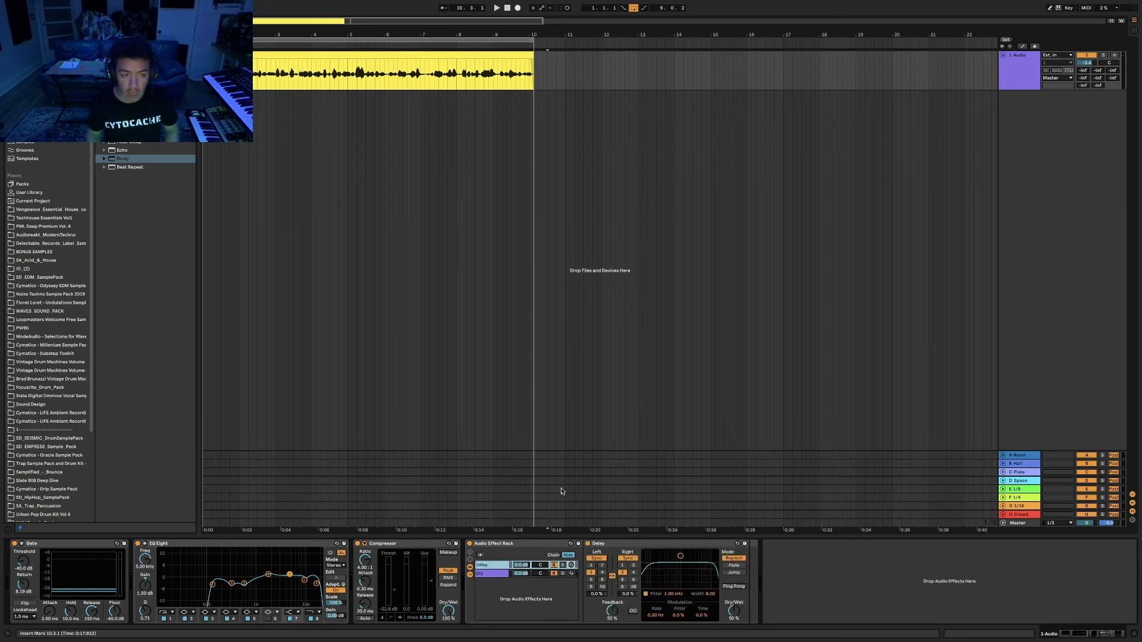
left_click(119, 22)
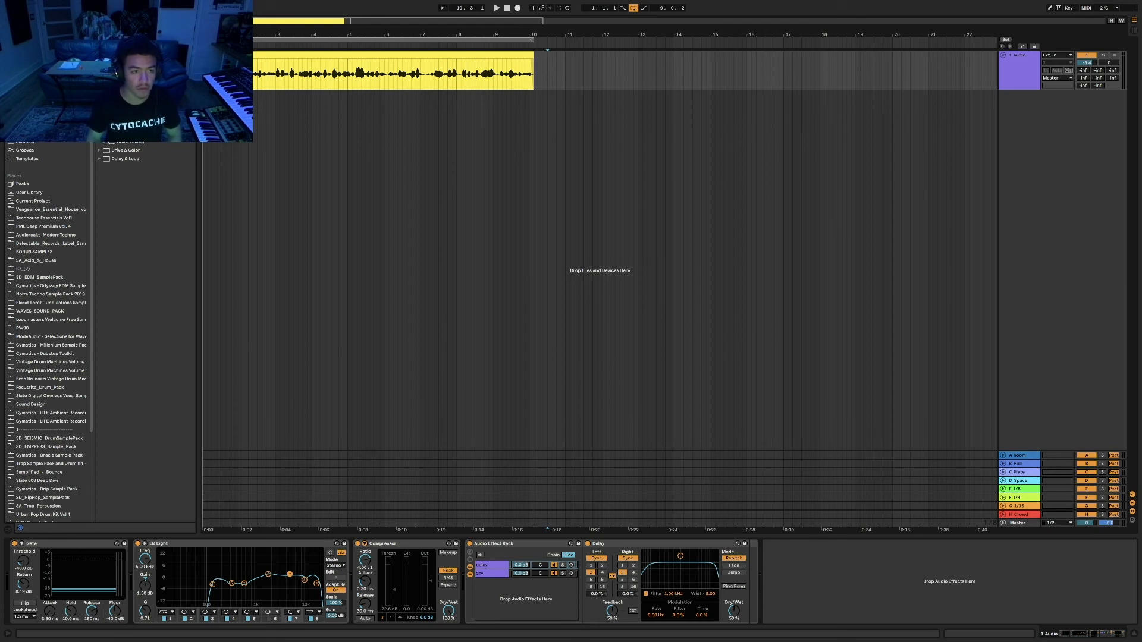
Place a Compressor after the Delay, check both rack chains, and play the vocal.
left_click_drag(128, 142, 748, 574)
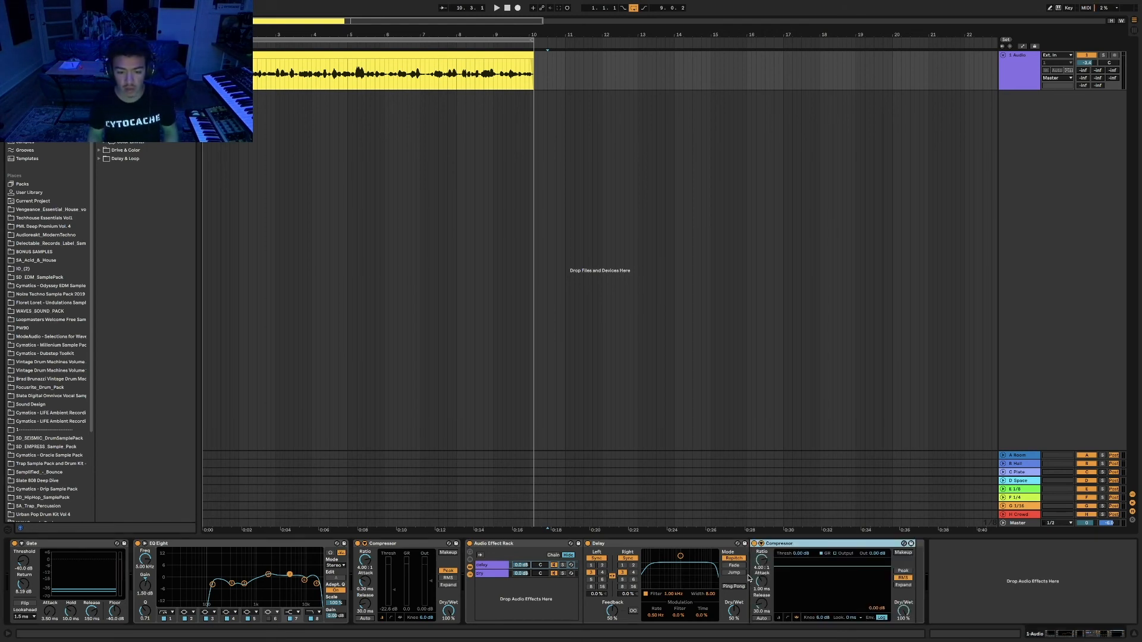
left_click(482, 574)
left_click(487, 566)
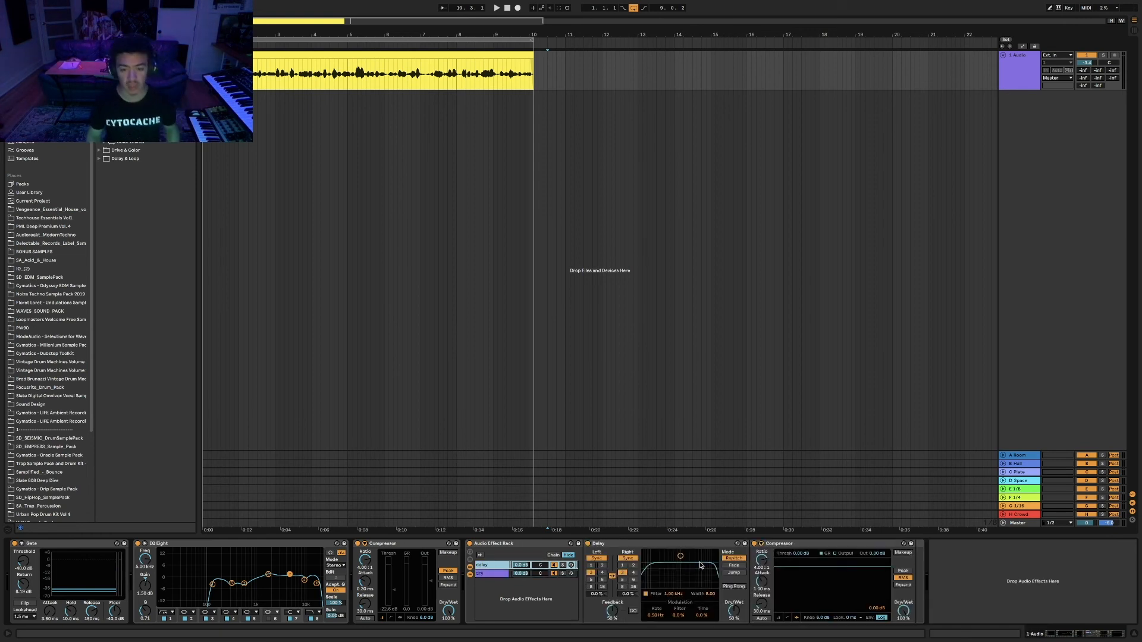
key("space")
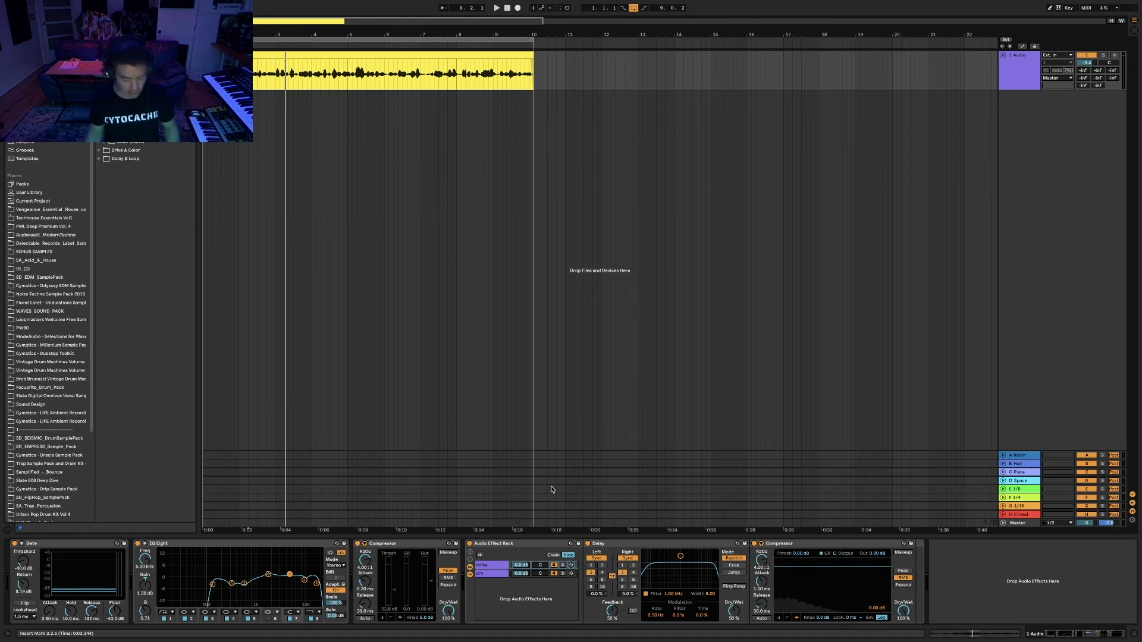
Enable the Compressor's sidechain with 1-Audio as the source.
left_click(762, 544)
left_click(774, 553)
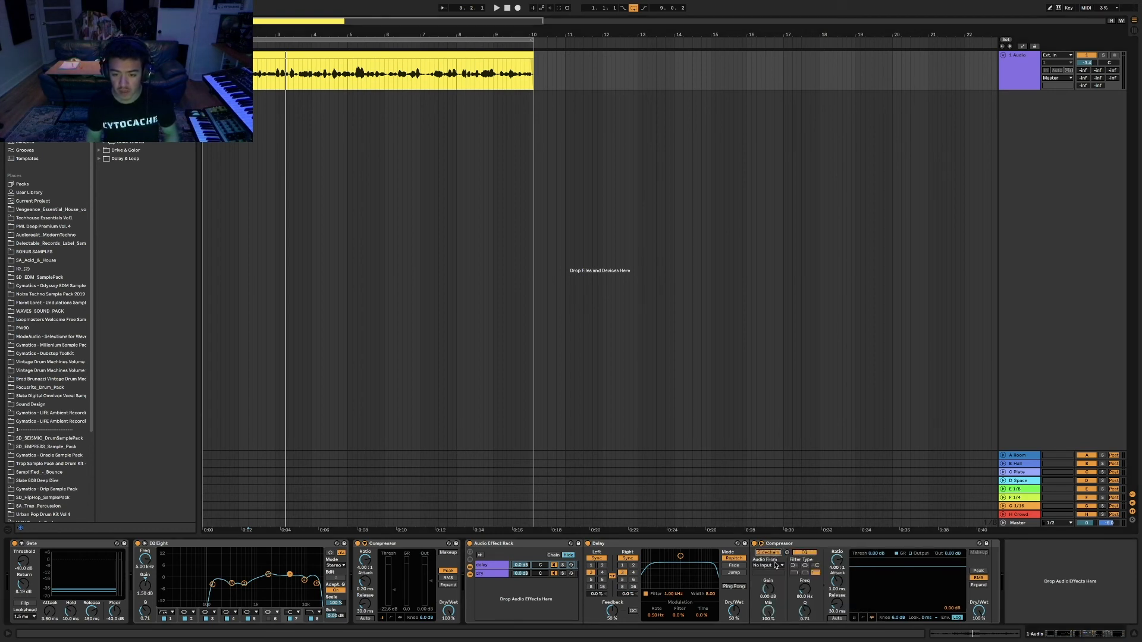
left_click(773, 565)
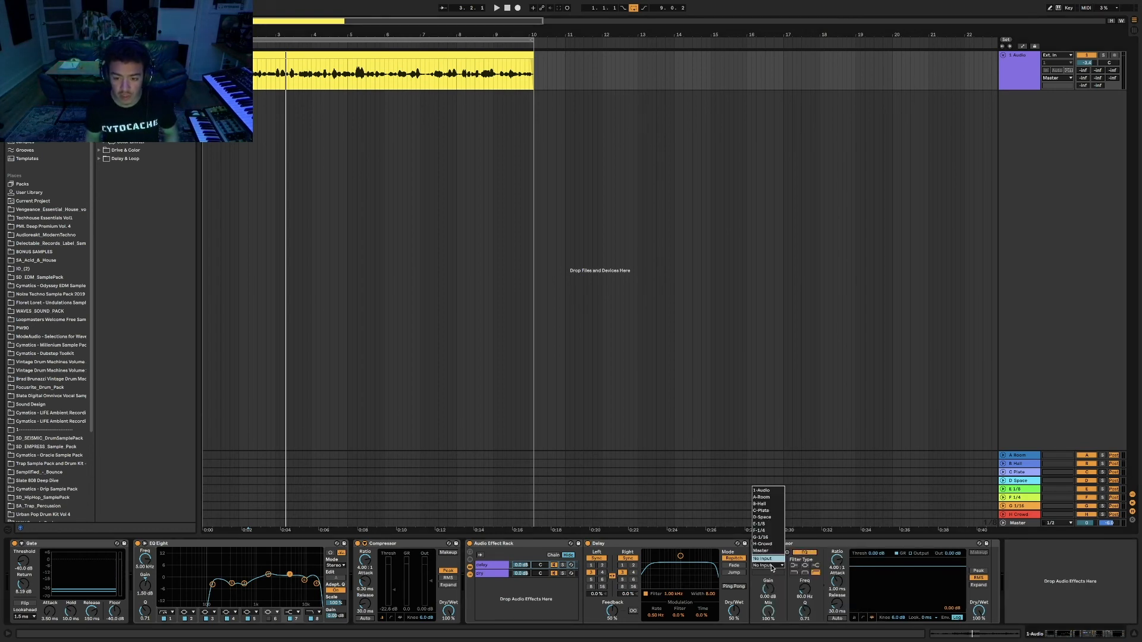
left_click(764, 492)
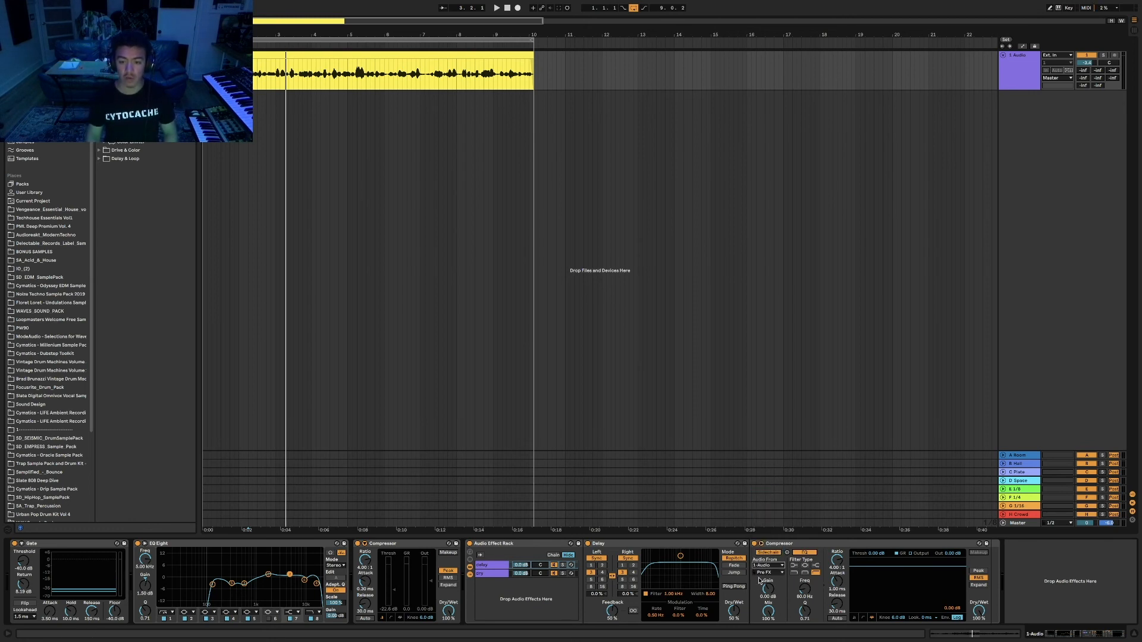
left_click(1015, 73)
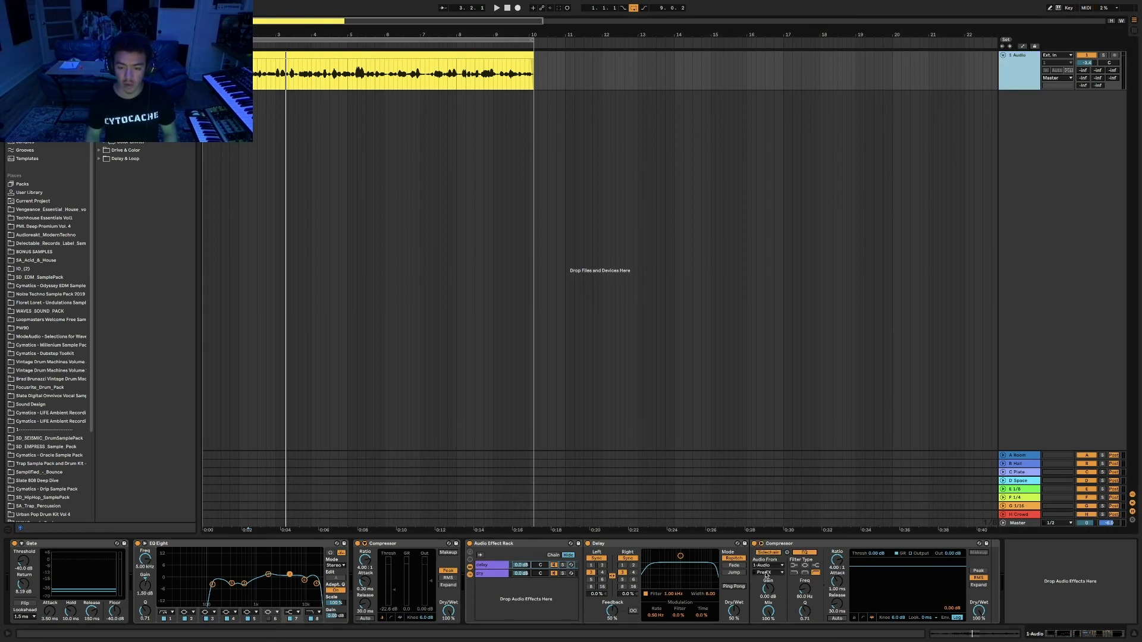
left_click(767, 572)
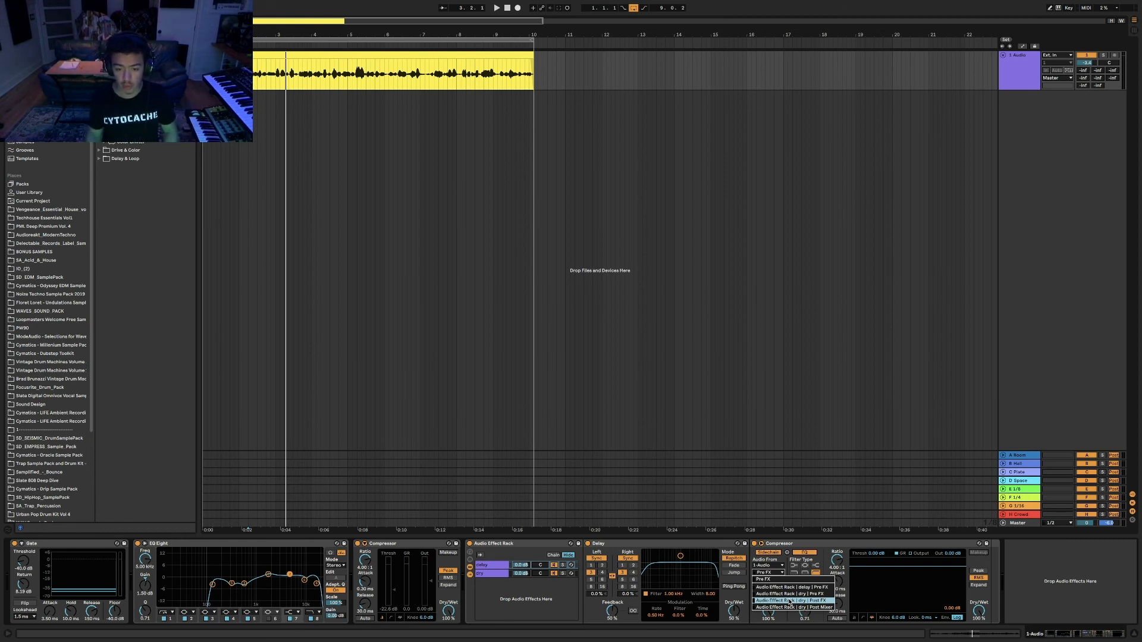
Tap the sidechain Post FX, drop the threshold to about -50.3 dB, and extend the loop past bar 11.
left_click(822, 602)
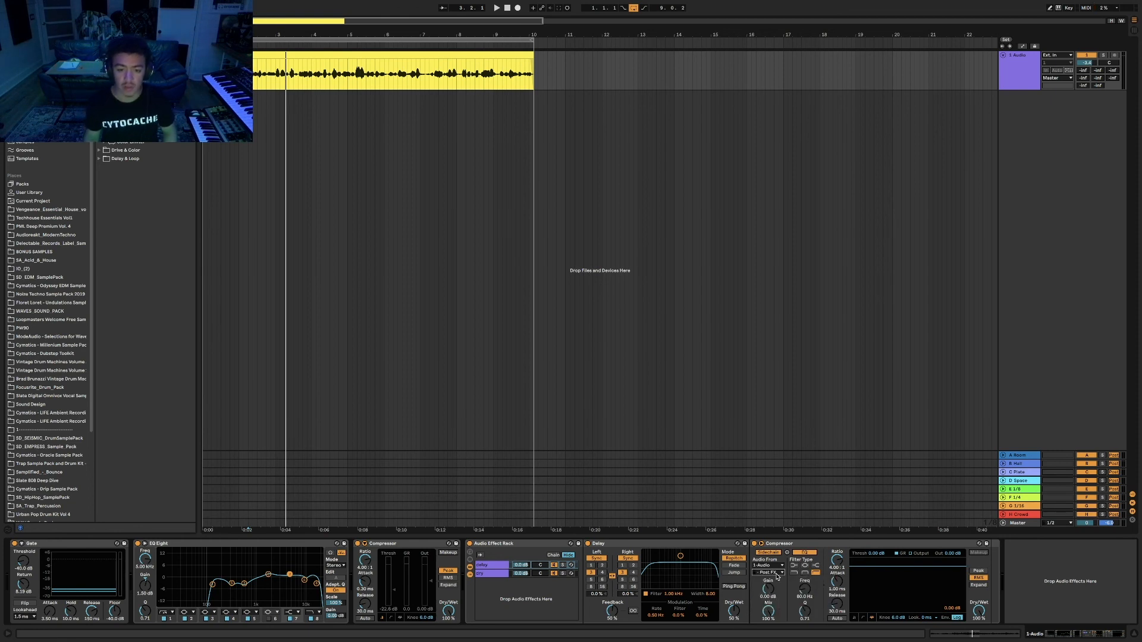
key("space")
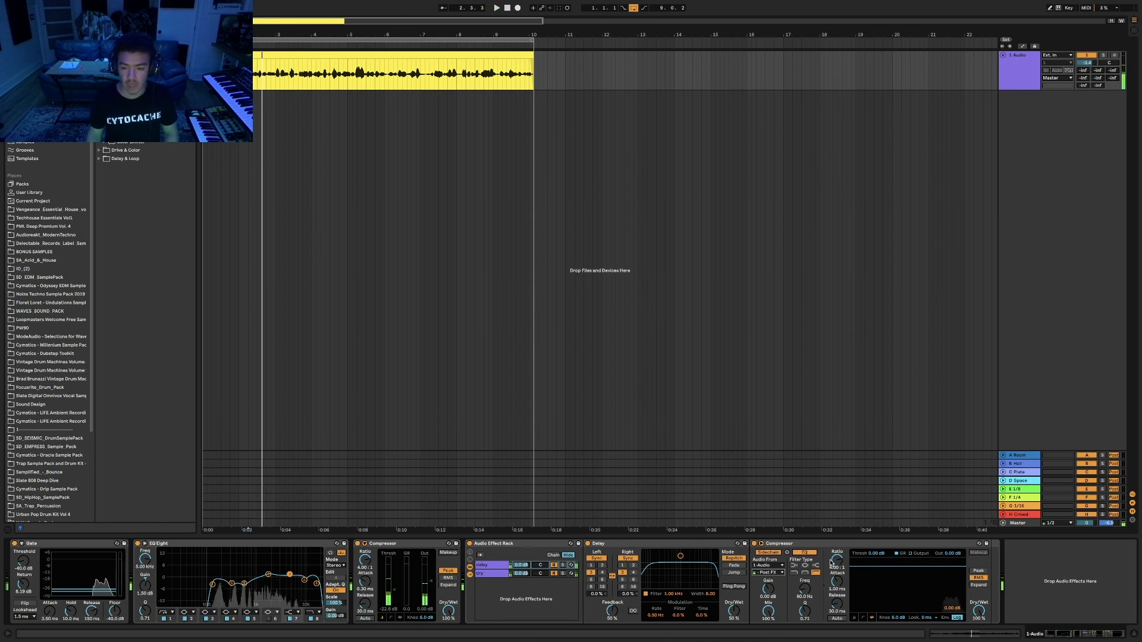
left_click_drag(831, 562, 884, 604)
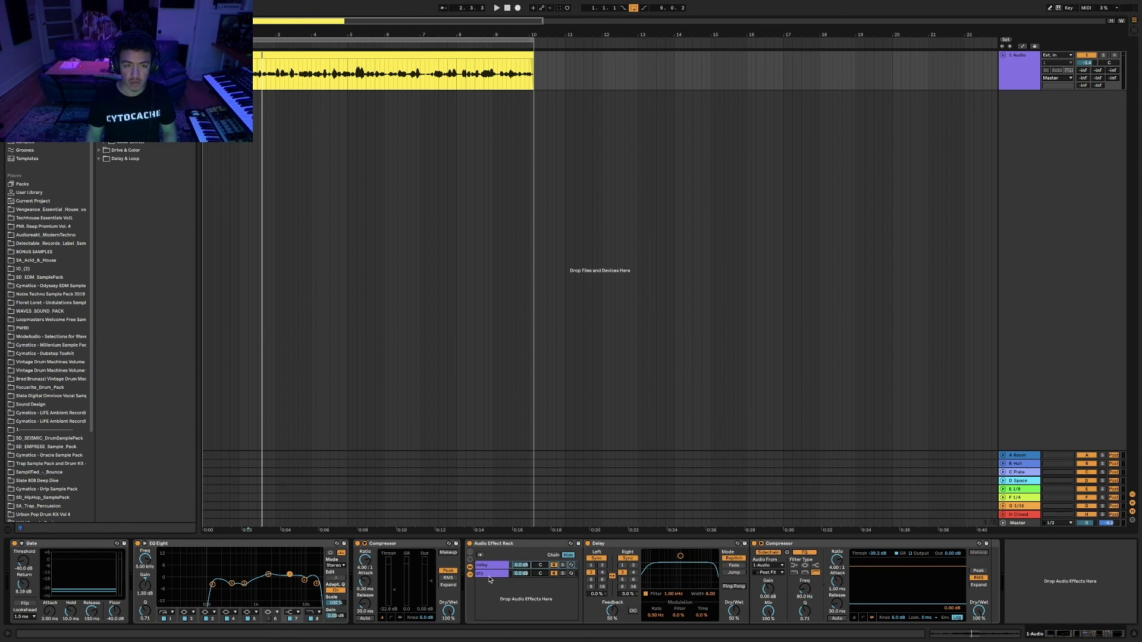
key("space")
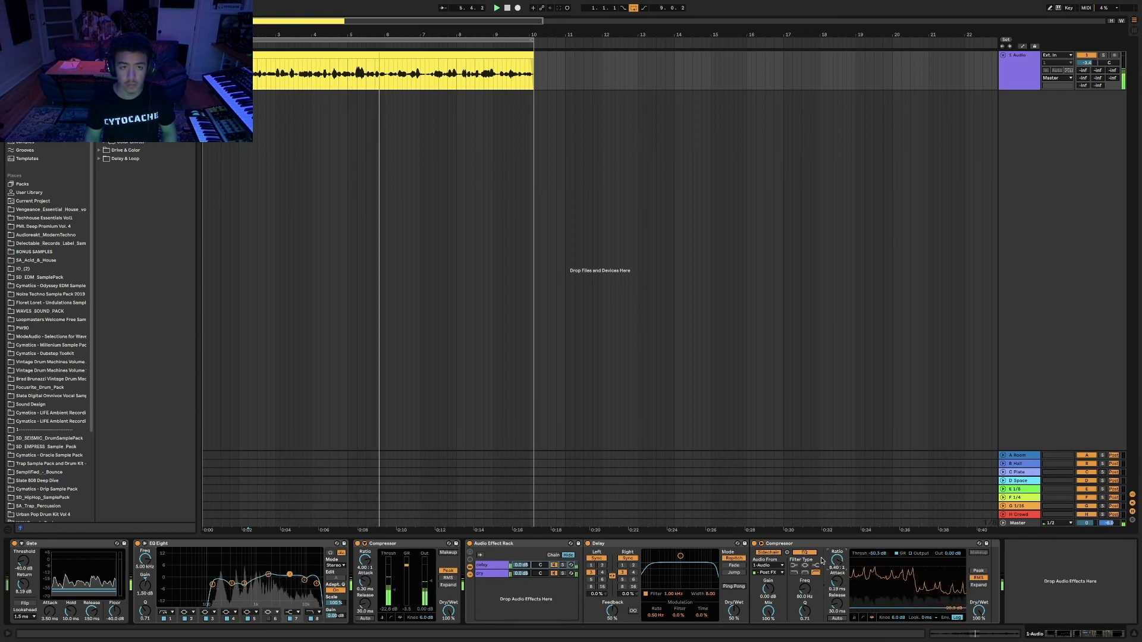
left_click_drag(532, 40, 574, 41)
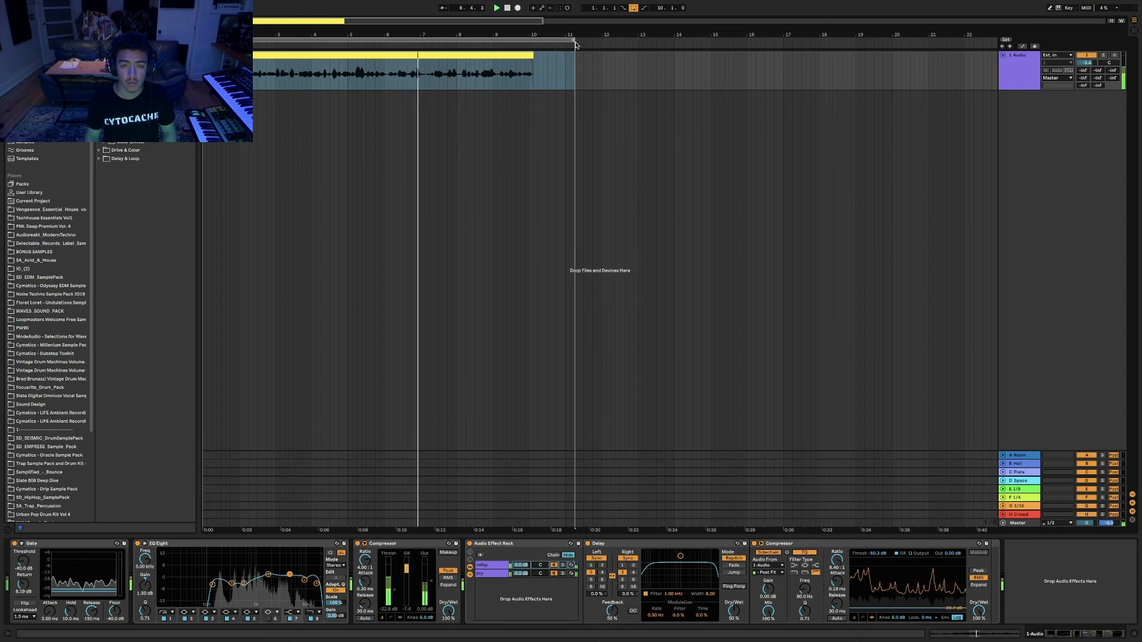
Switch off the Compressor's sidechain EQ and replay the vocal from near the clip's beginning.
left_click(521, 67)
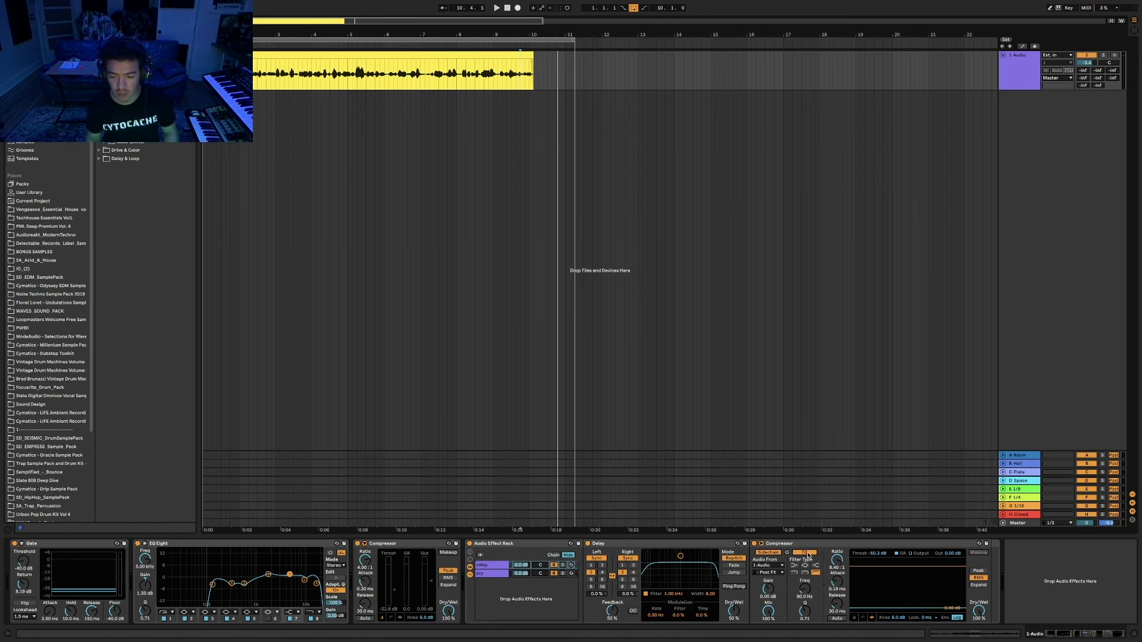
left_click(807, 554)
key("space")
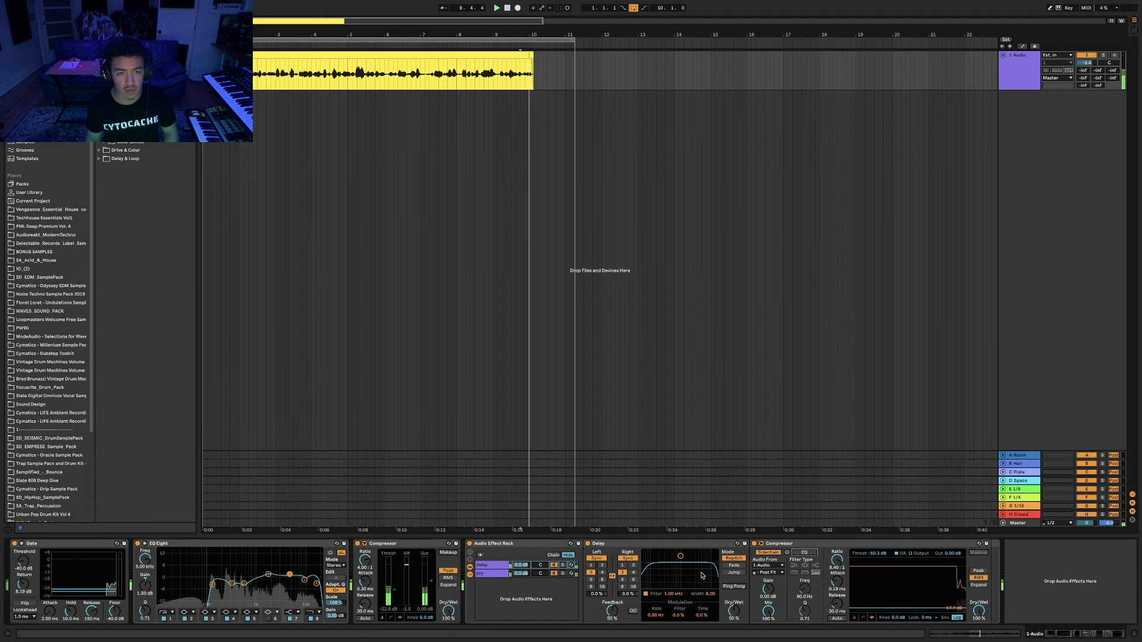
left_click(239, 119)
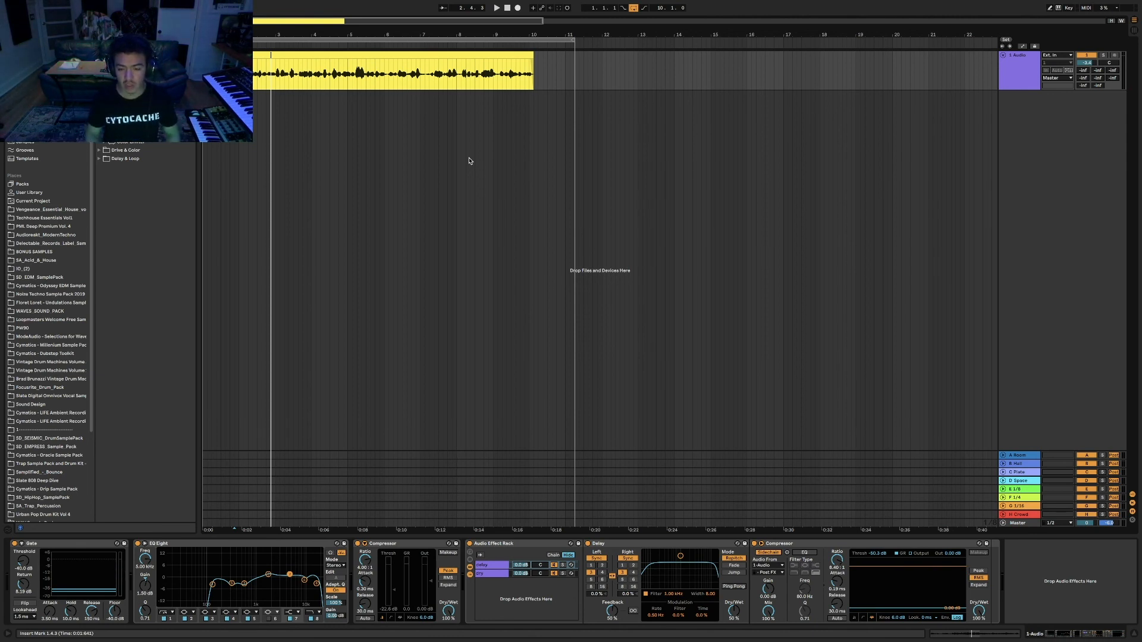
Unfold the Audio Effect Rack to show its chains, Multiband Dynamics and Delay.
left_click(527, 544)
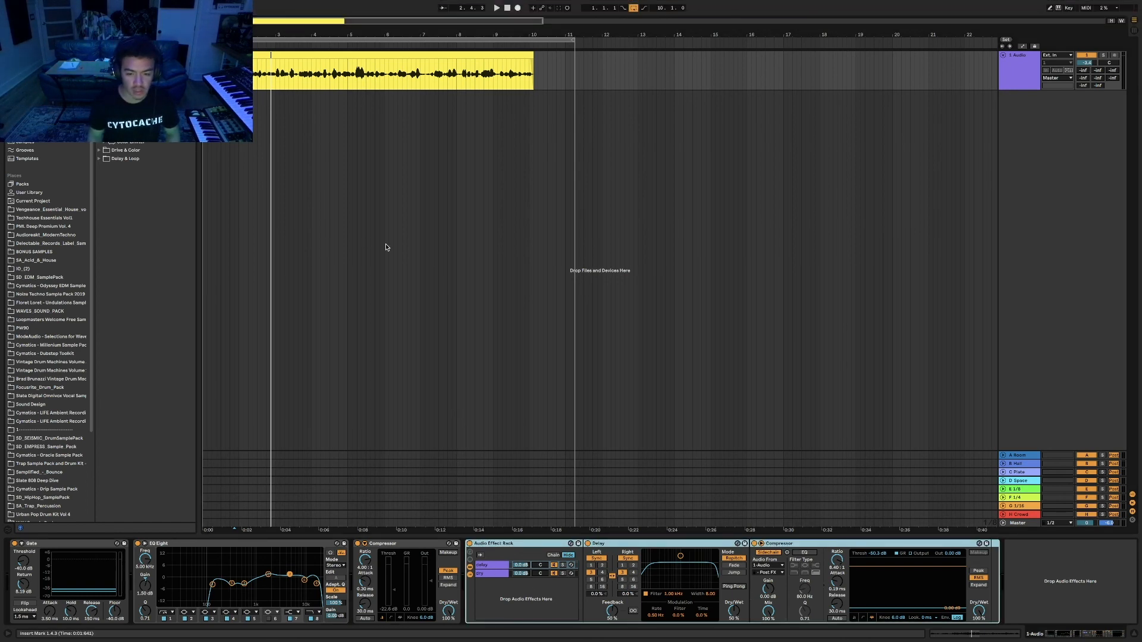
left_click(547, 342)
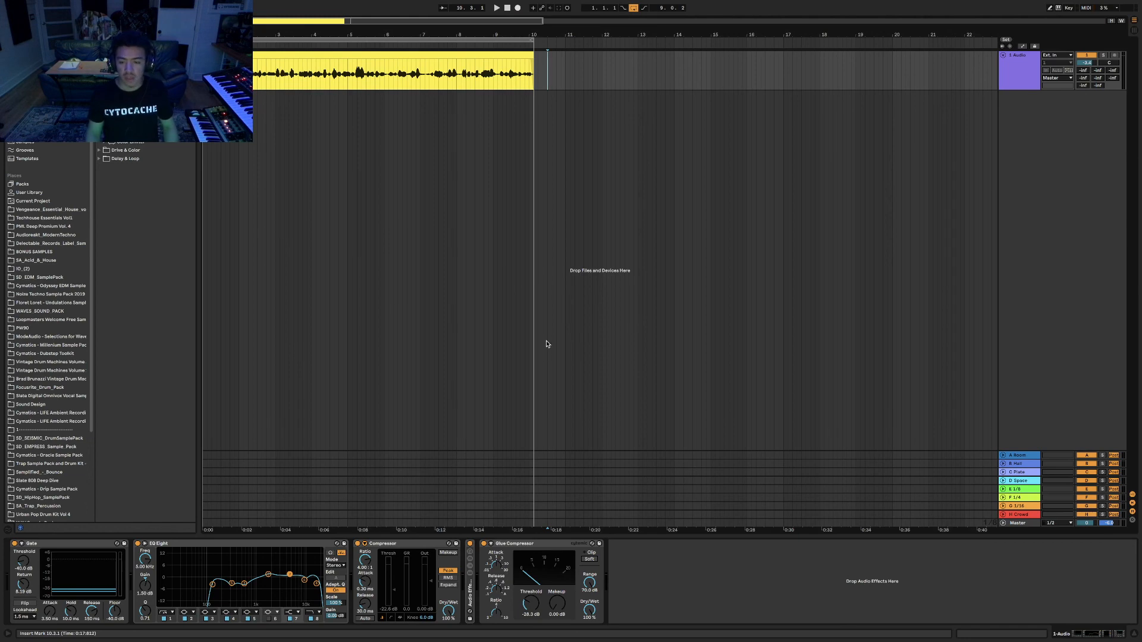
double_click(469, 594)
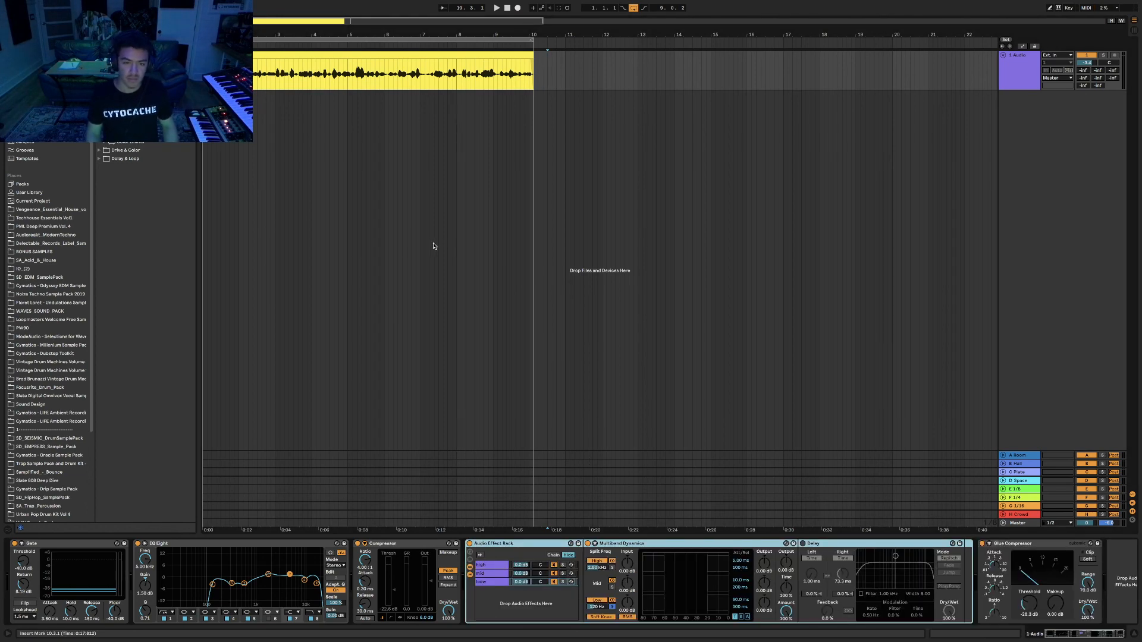